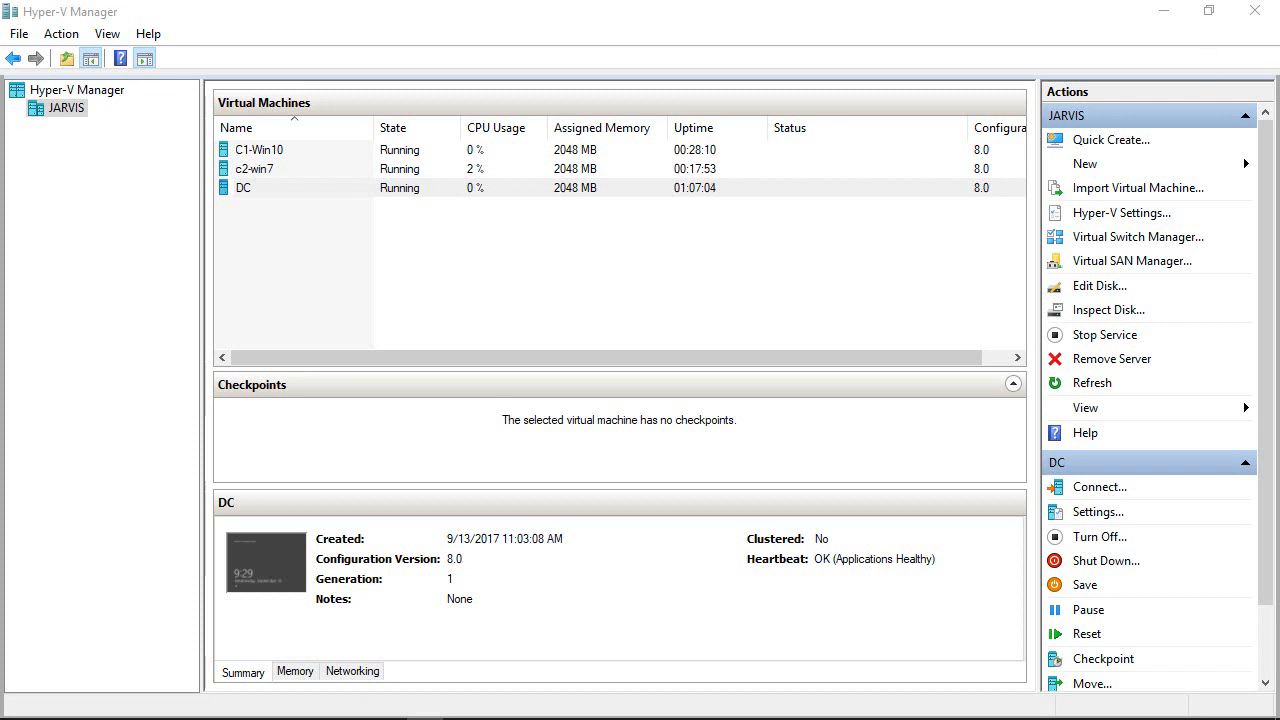
- Start exporting the DC virtual machine and browse to the C:\vms folder for the save location
left_click(306, 193)
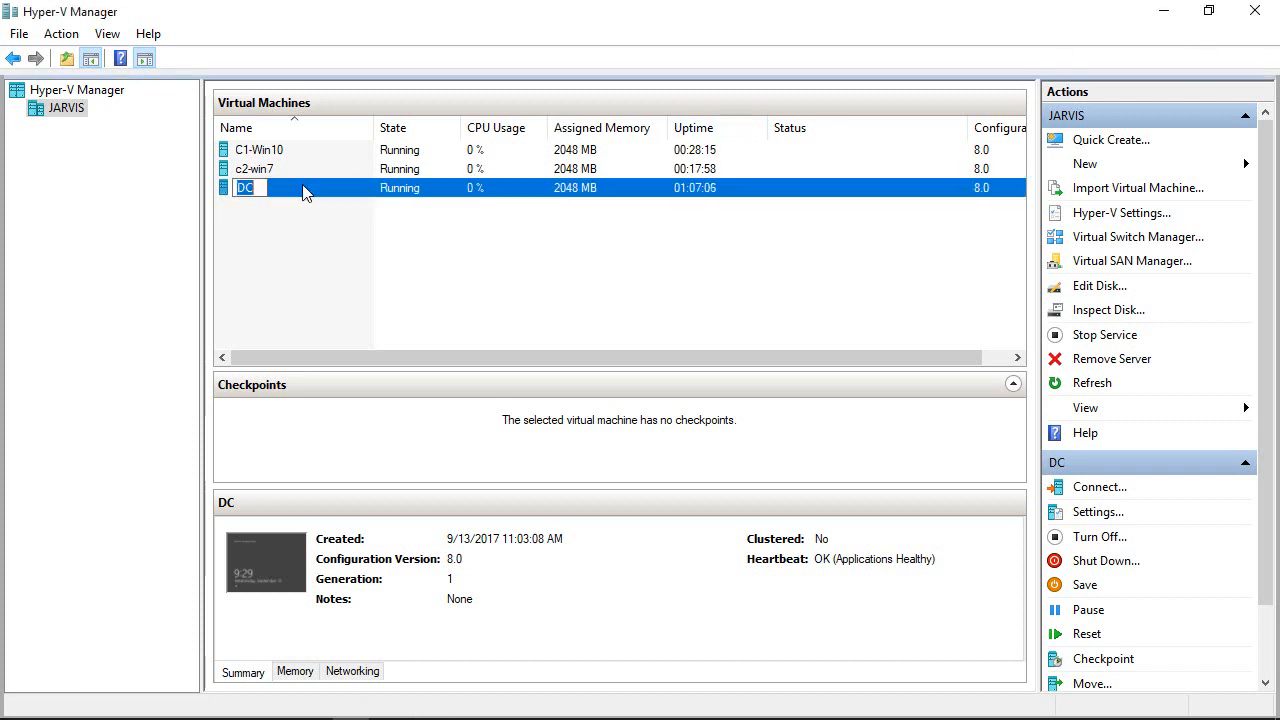
left_click(296, 219)
right_click(245, 191)
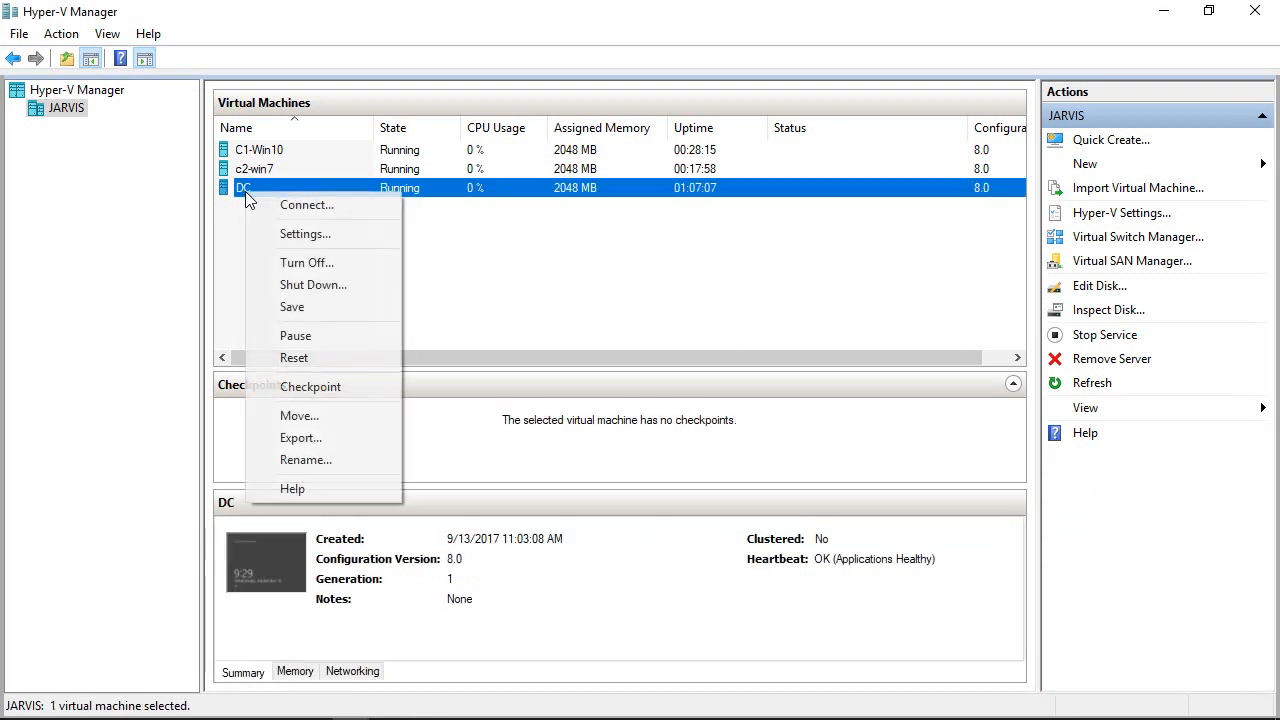
left_click(303, 439)
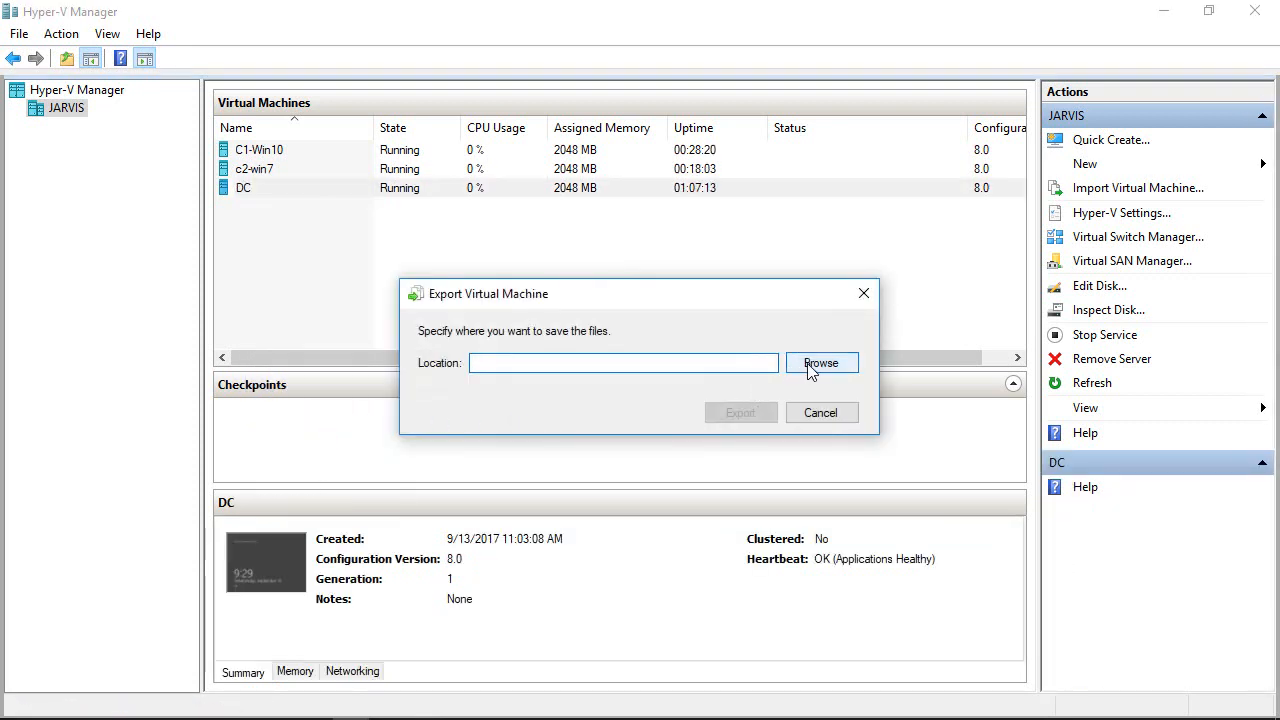
left_click(813, 363)
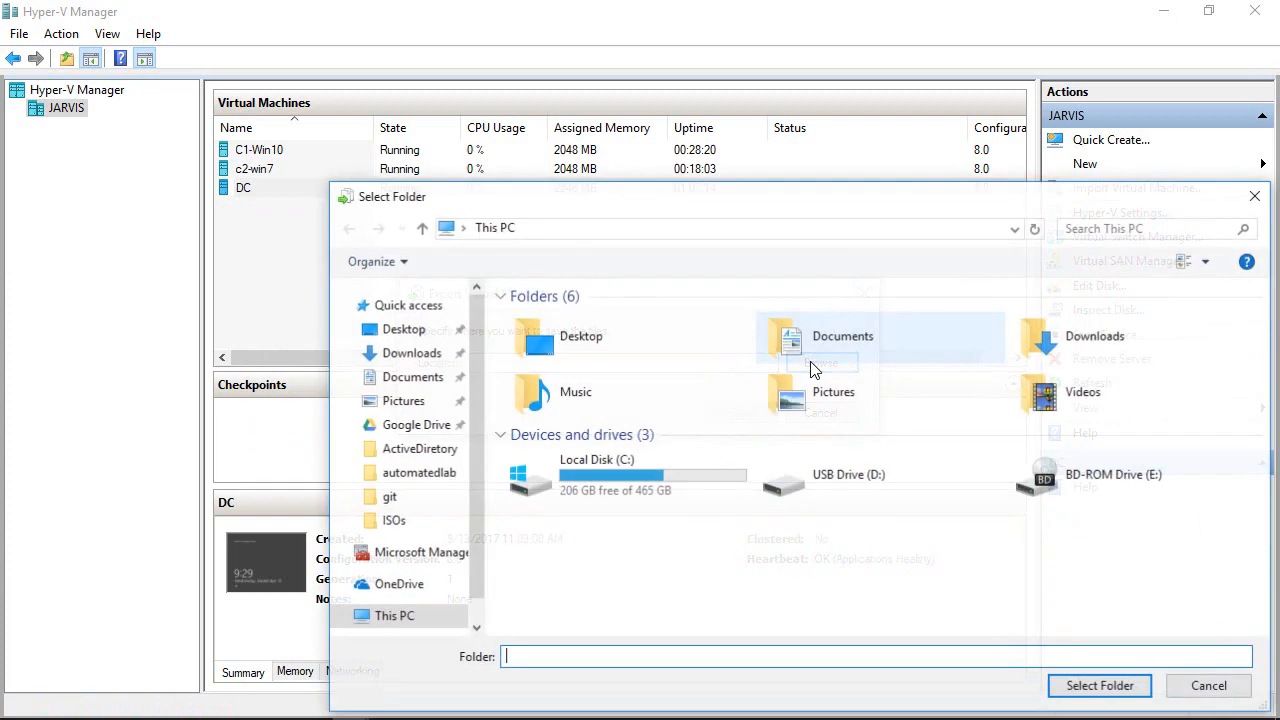
double_click(666, 457)
scroll(612, 523, "down", 3)
double_click(540, 605)
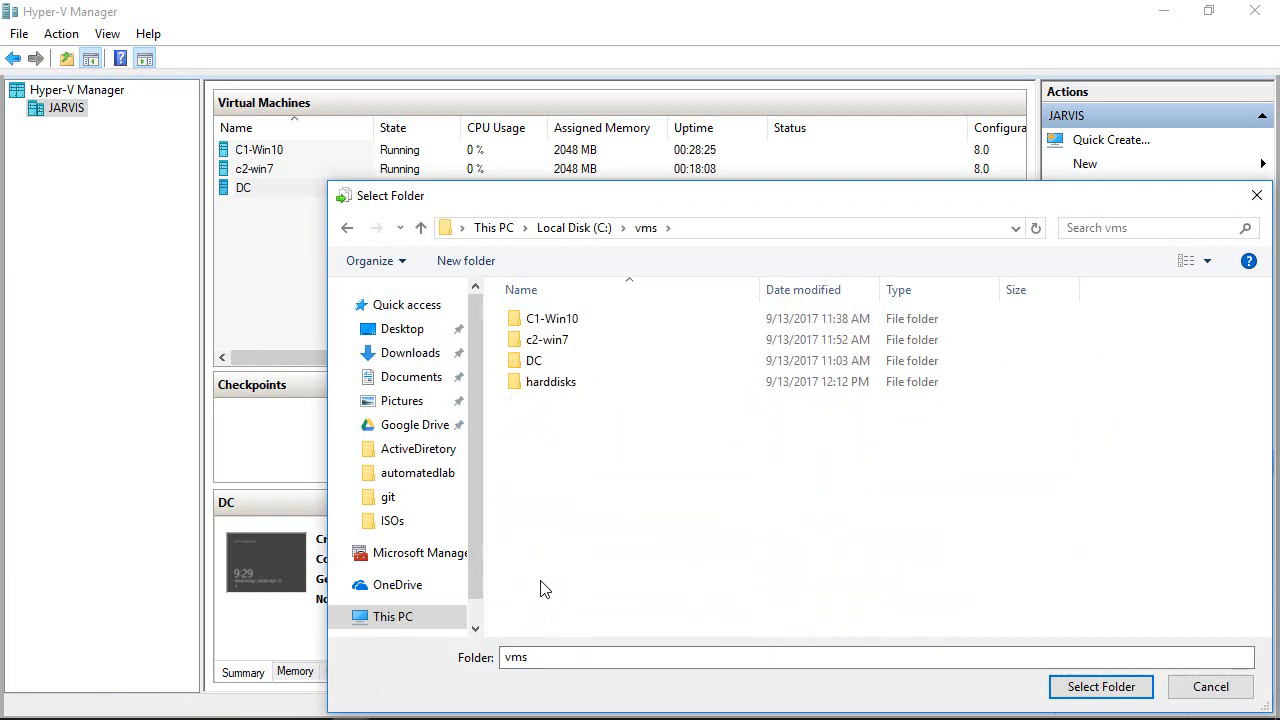
- Create a new folder named exports inside C:\vms
right_click(551, 461)
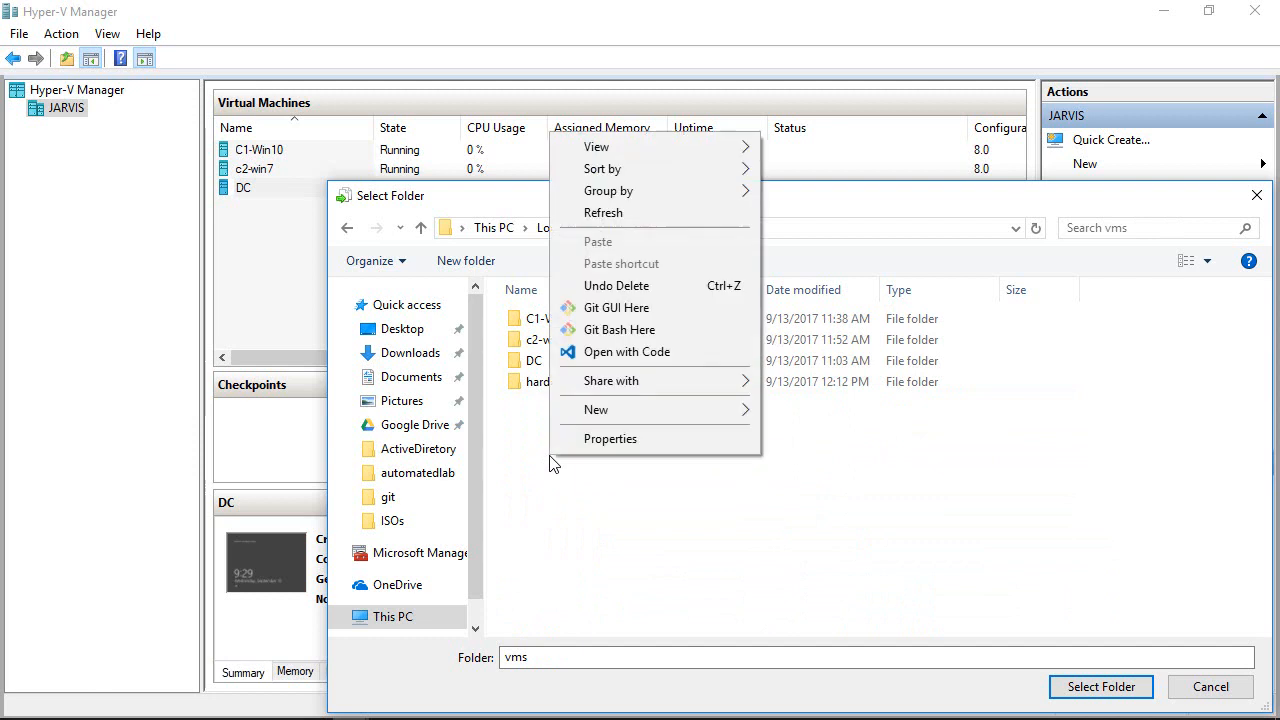
mouse_move(595, 410)
left_click(824, 412)
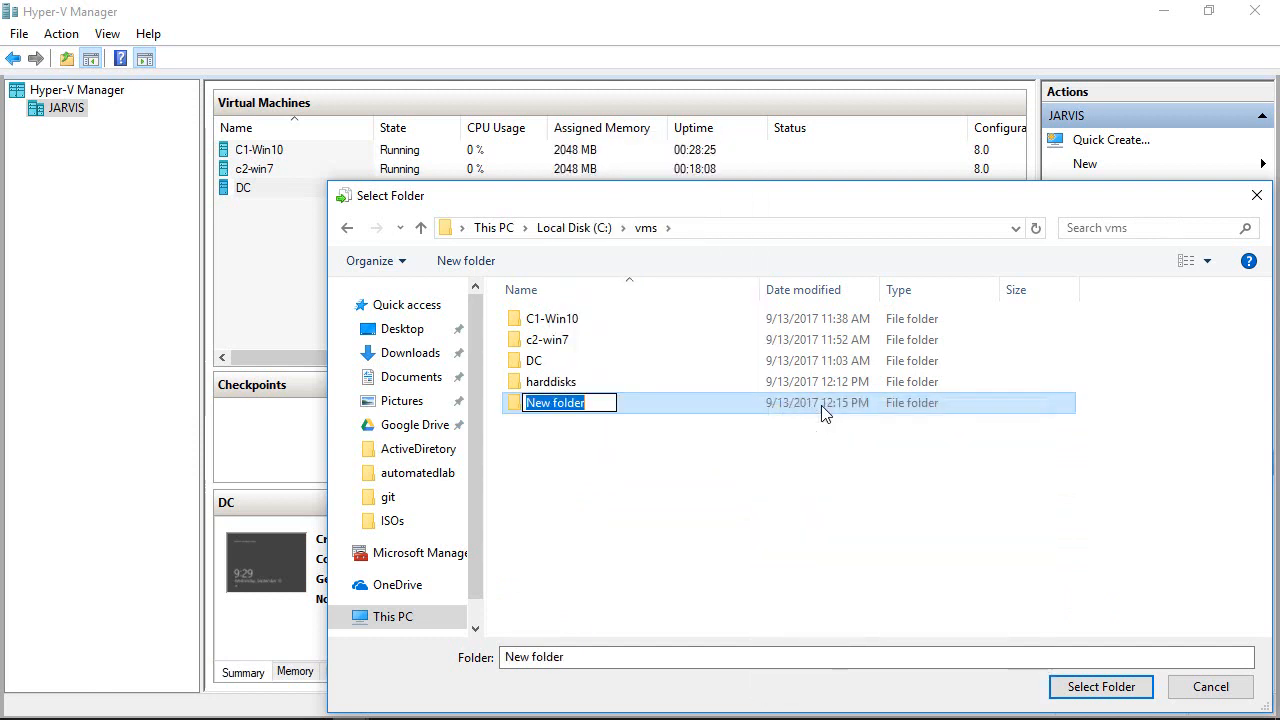
type("exports")
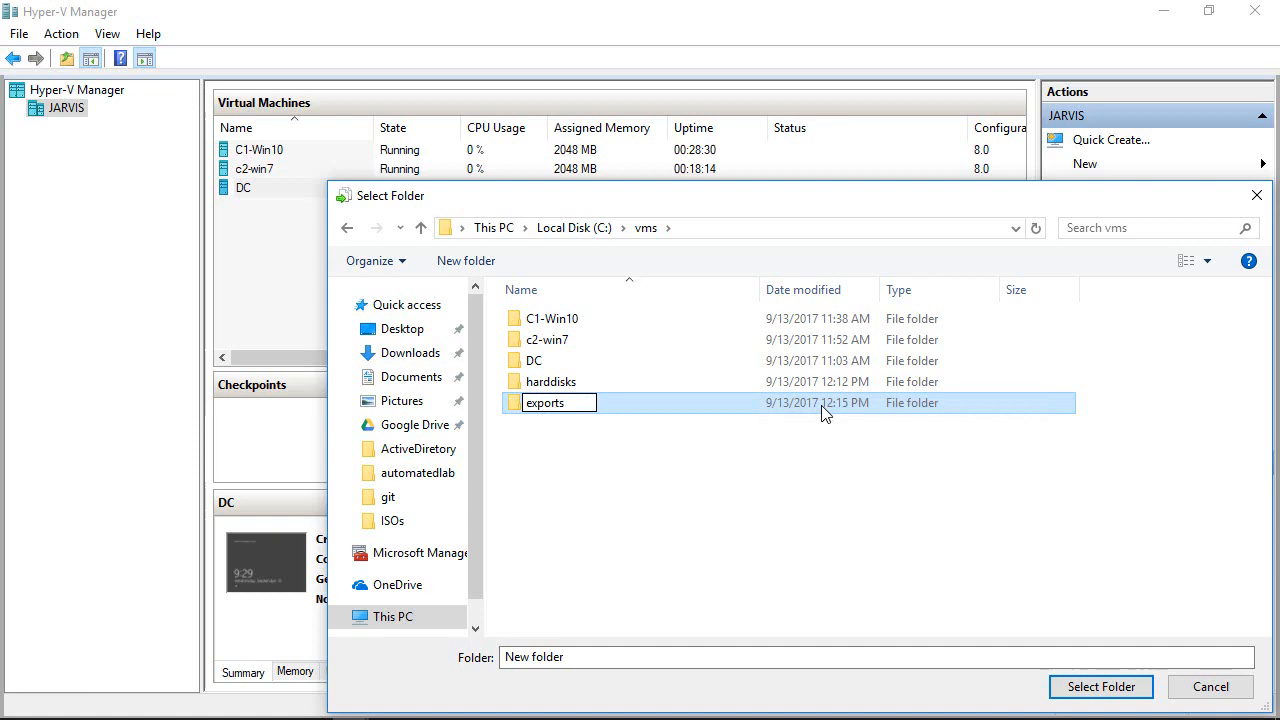
key("Return")
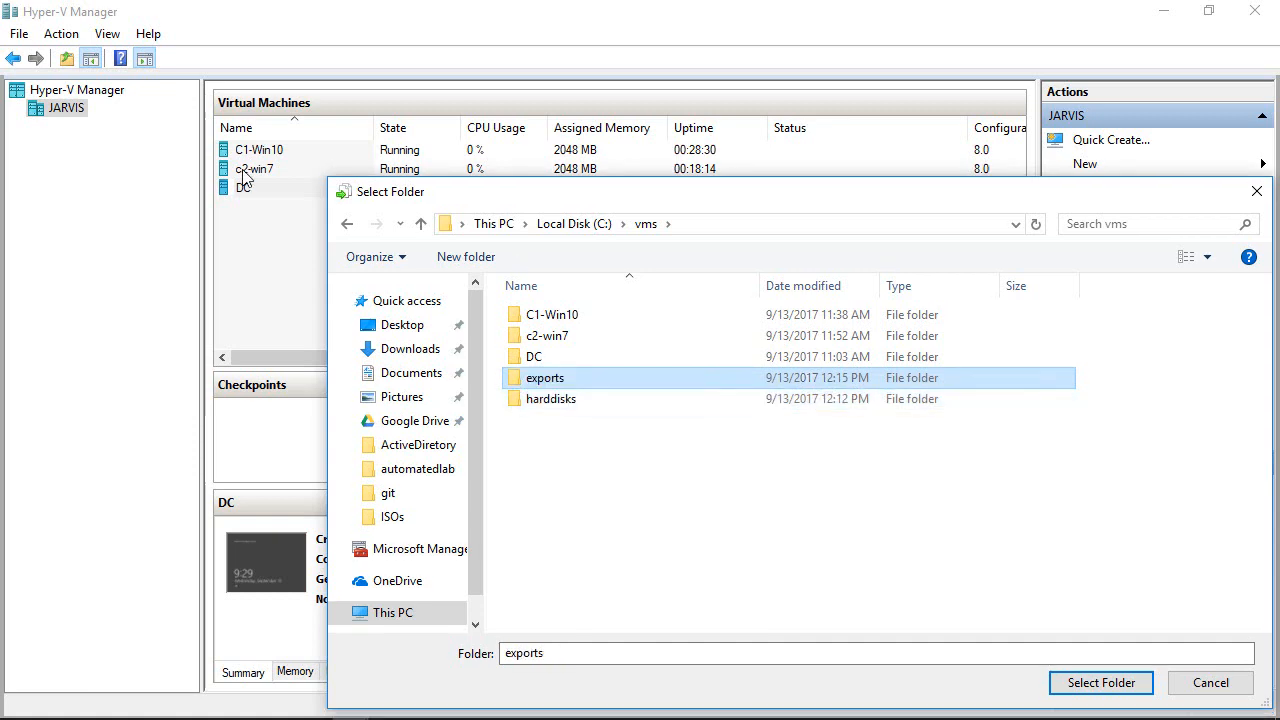
- Select the exports folder as the location and export the DC virtual machine
double_click(533, 385)
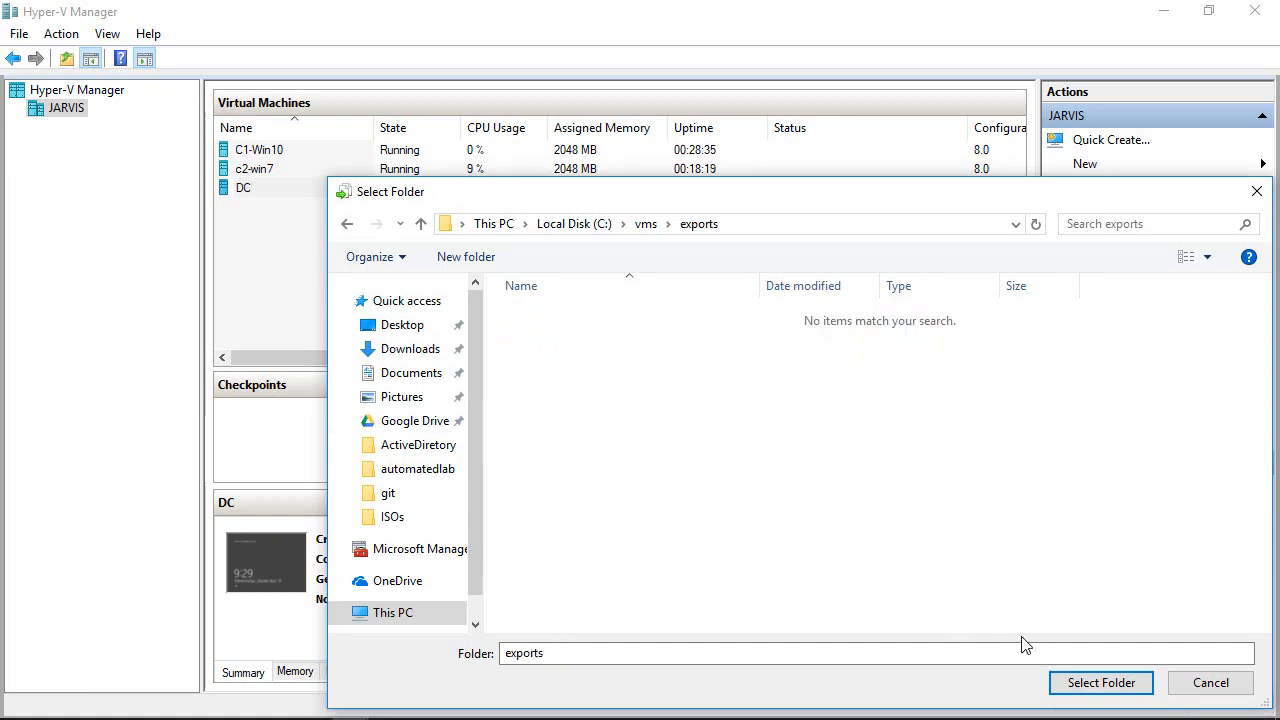
left_click(1101, 683)
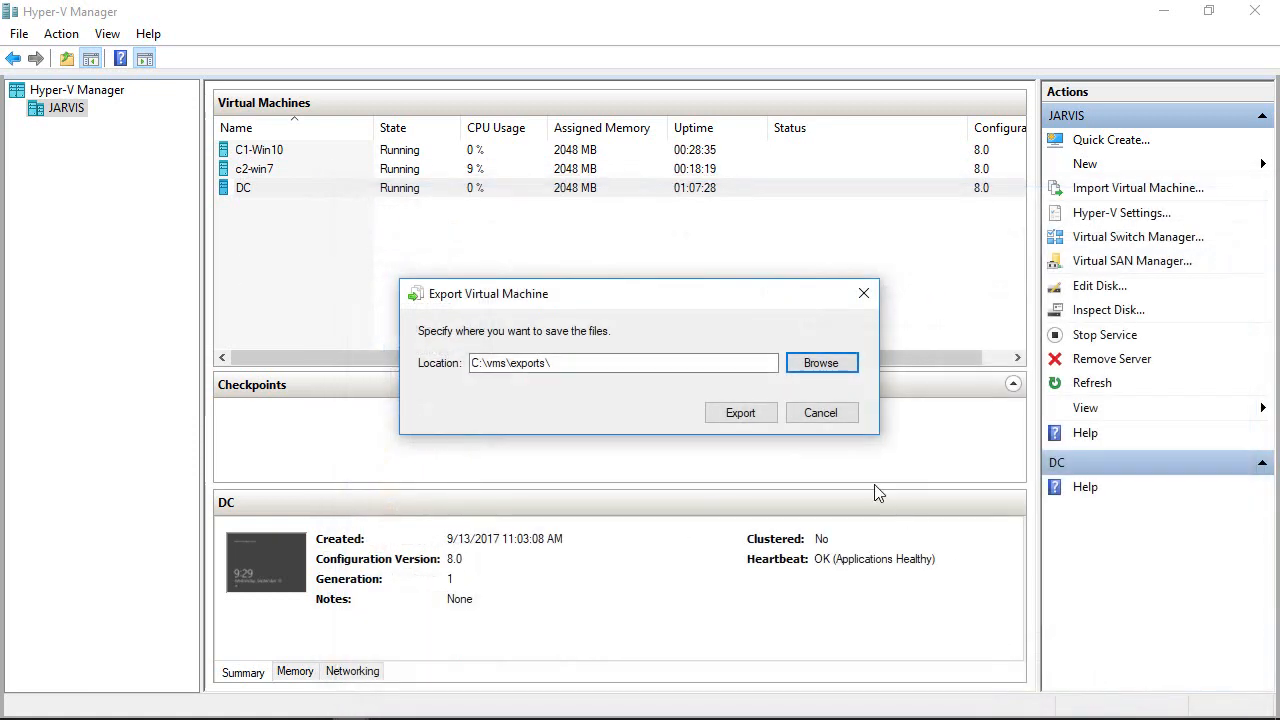
left_click(745, 416)
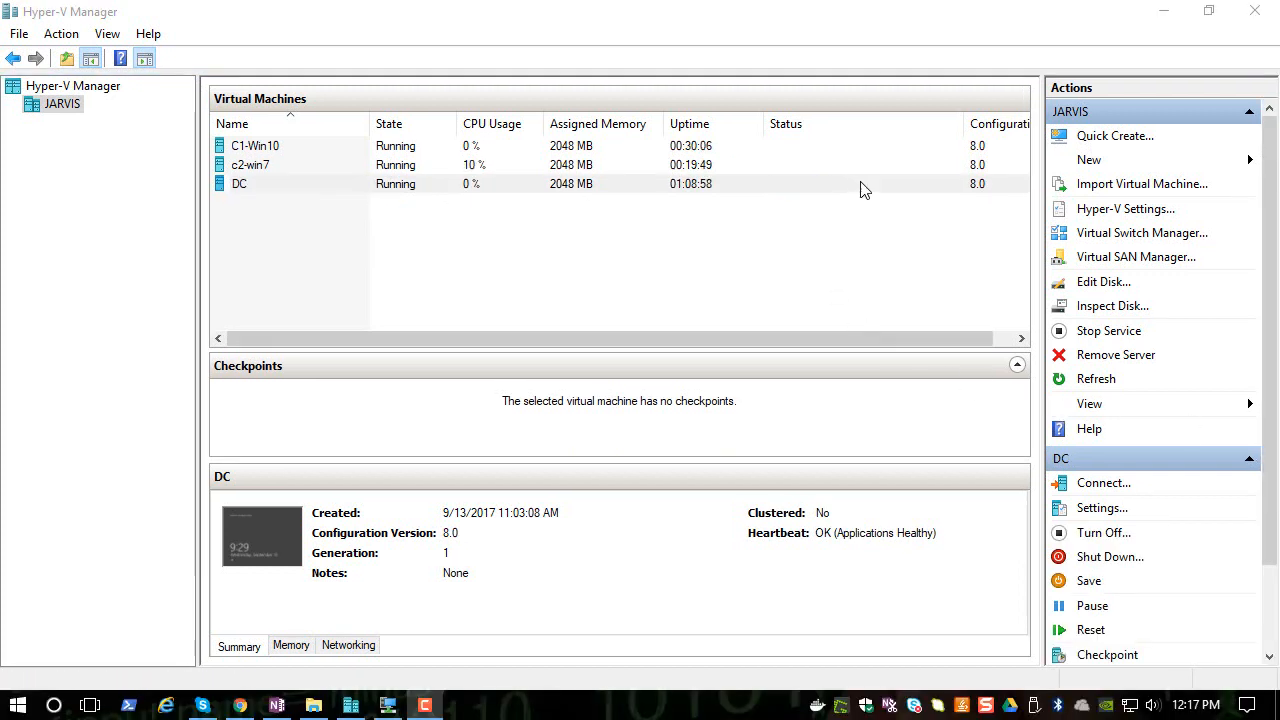
- Inspect the exported DC folder inside C:\vms\exports in File Explorer
left_click(313, 705)
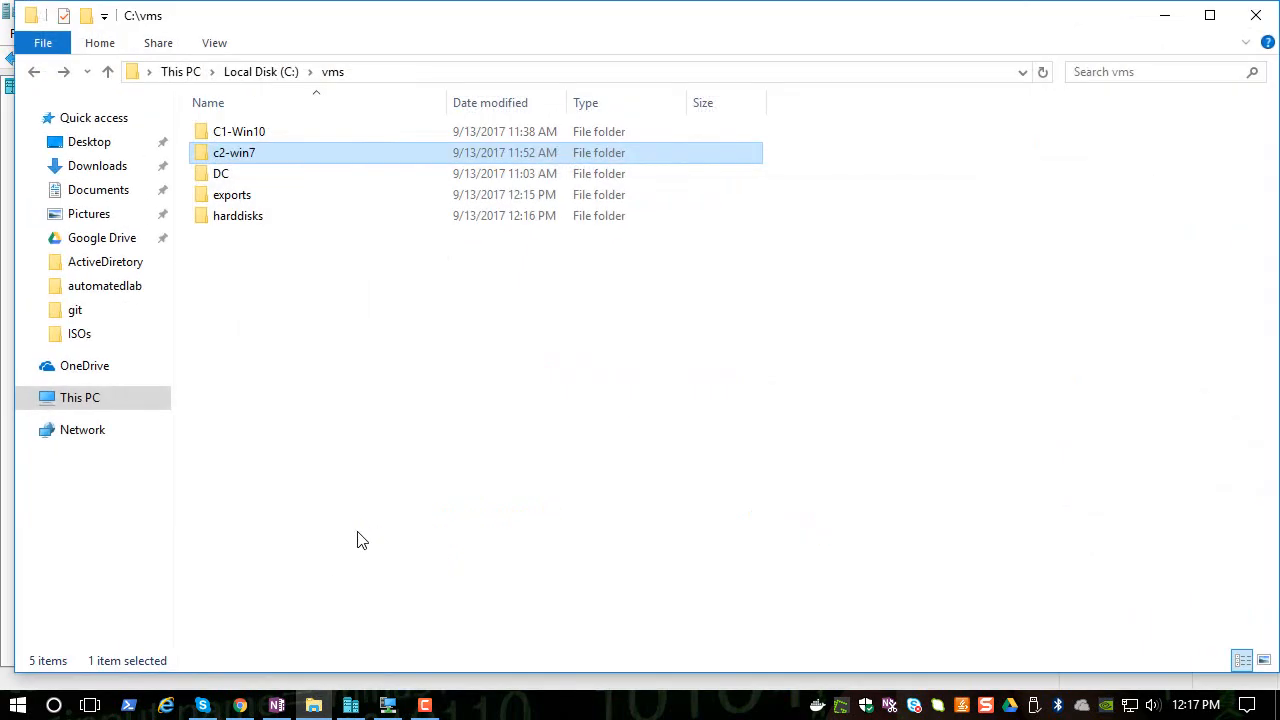
double_click(233, 198)
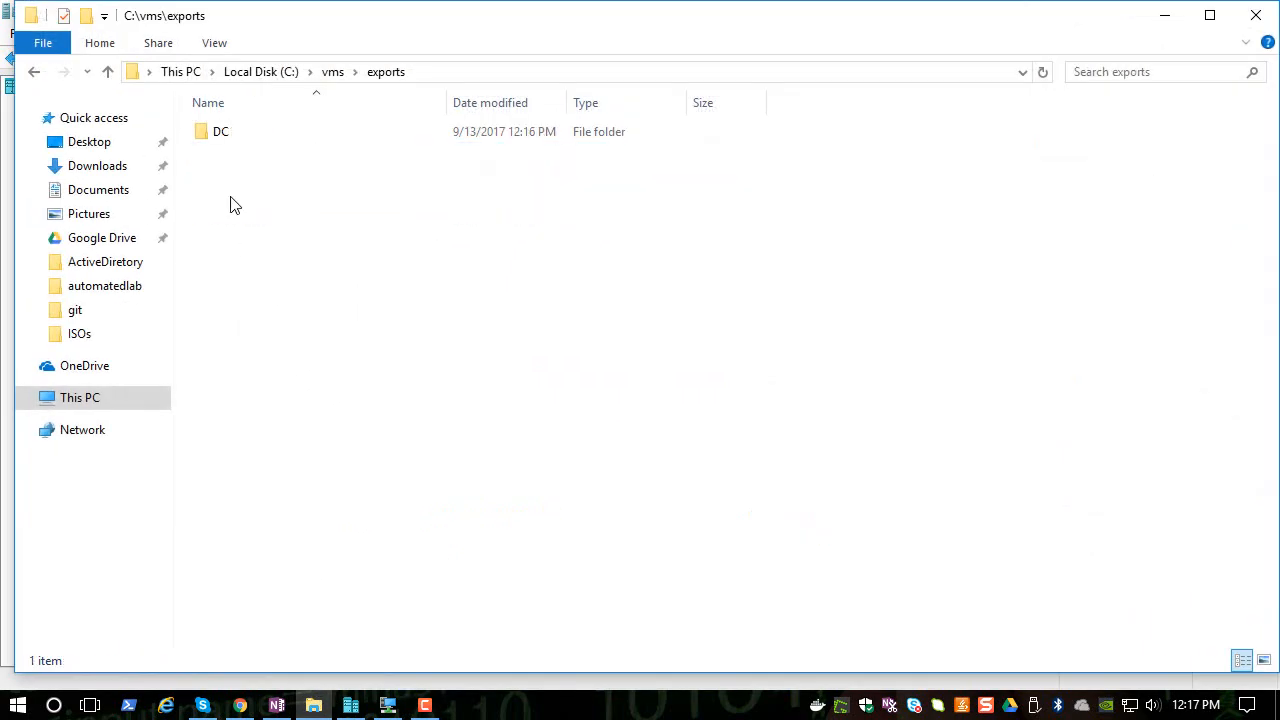
double_click(212, 136)
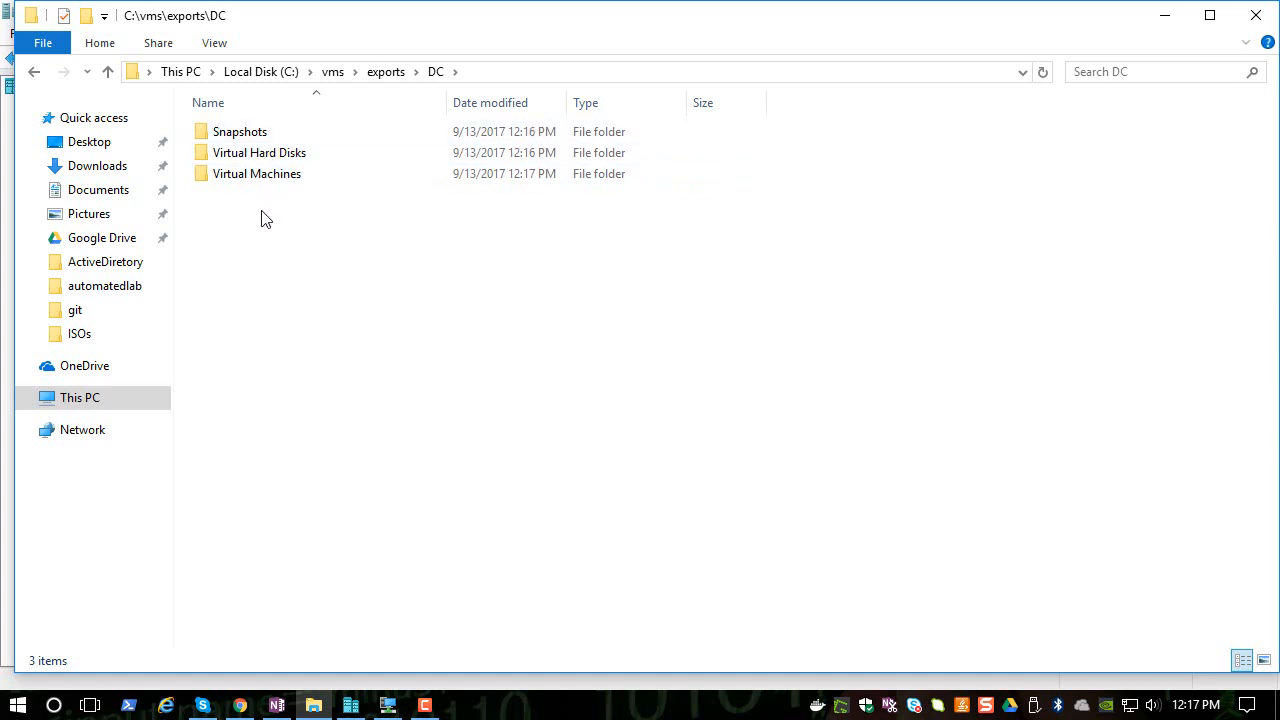
left_click(34, 71)
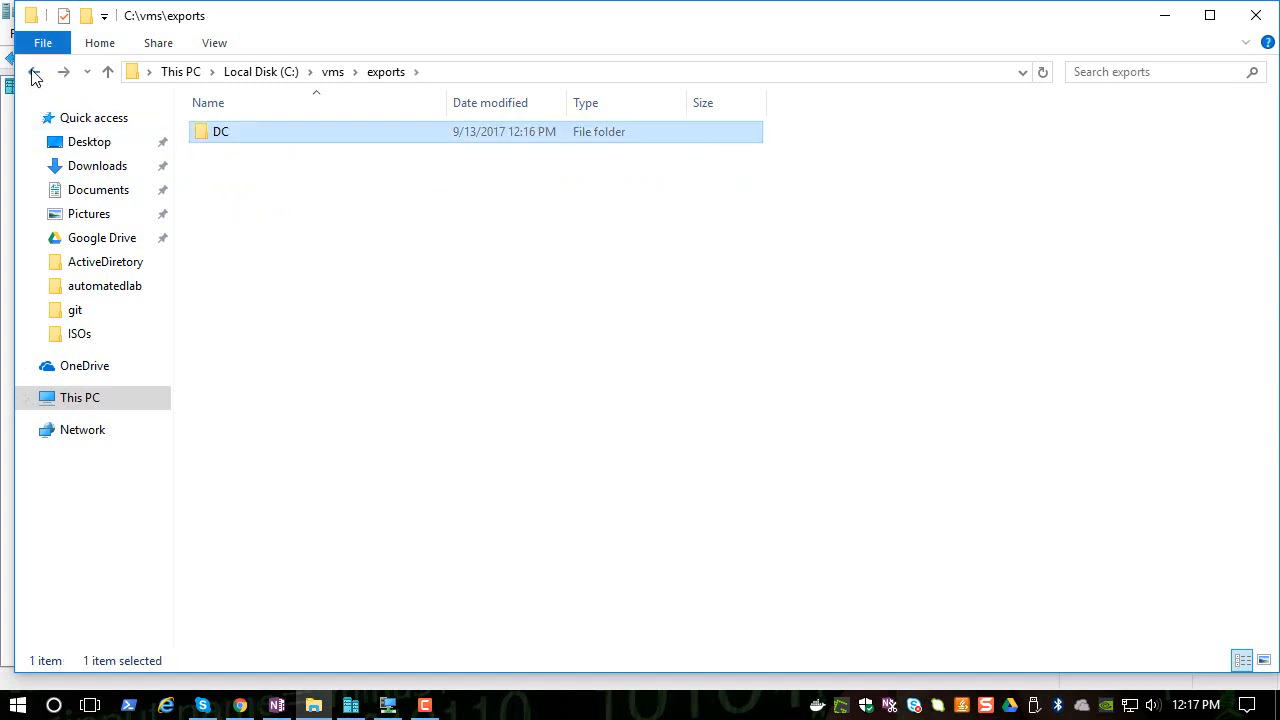
left_click(34, 71)
left_click(1164, 15)
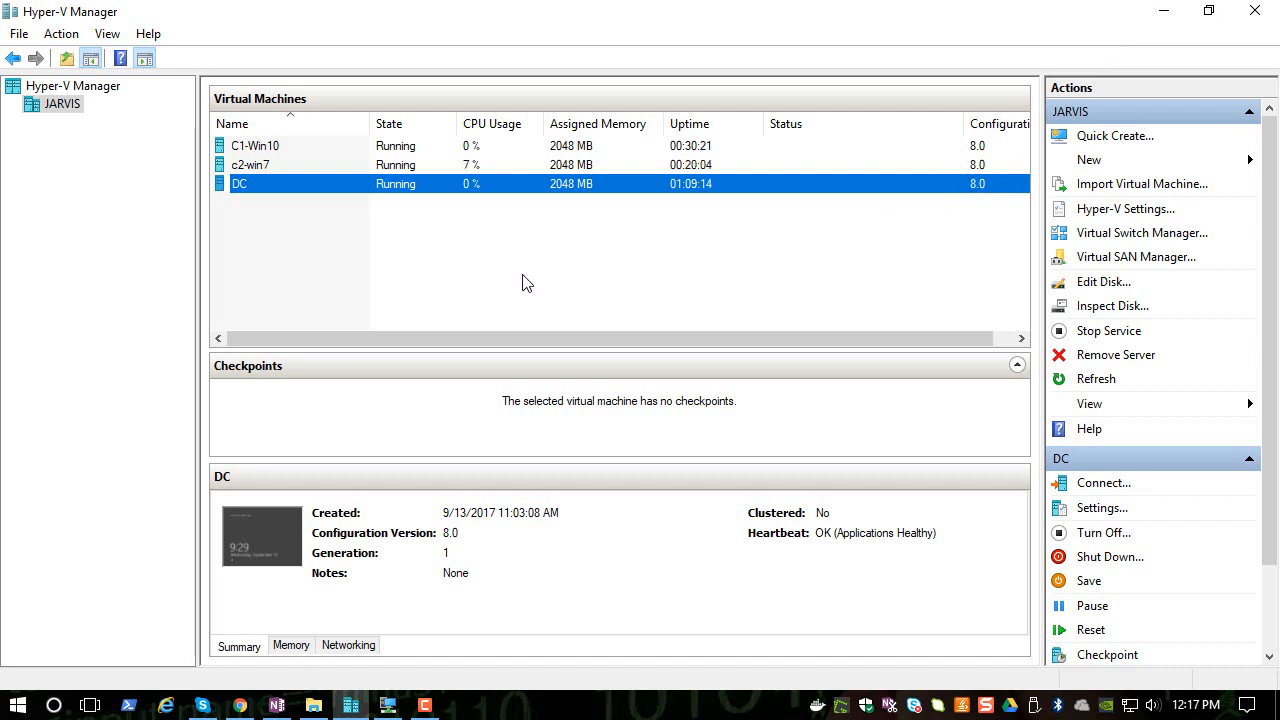
- Start the Import Virtual Machine wizard and select C:\vms\exports\DC as the folder to import from
left_click(1125, 187)
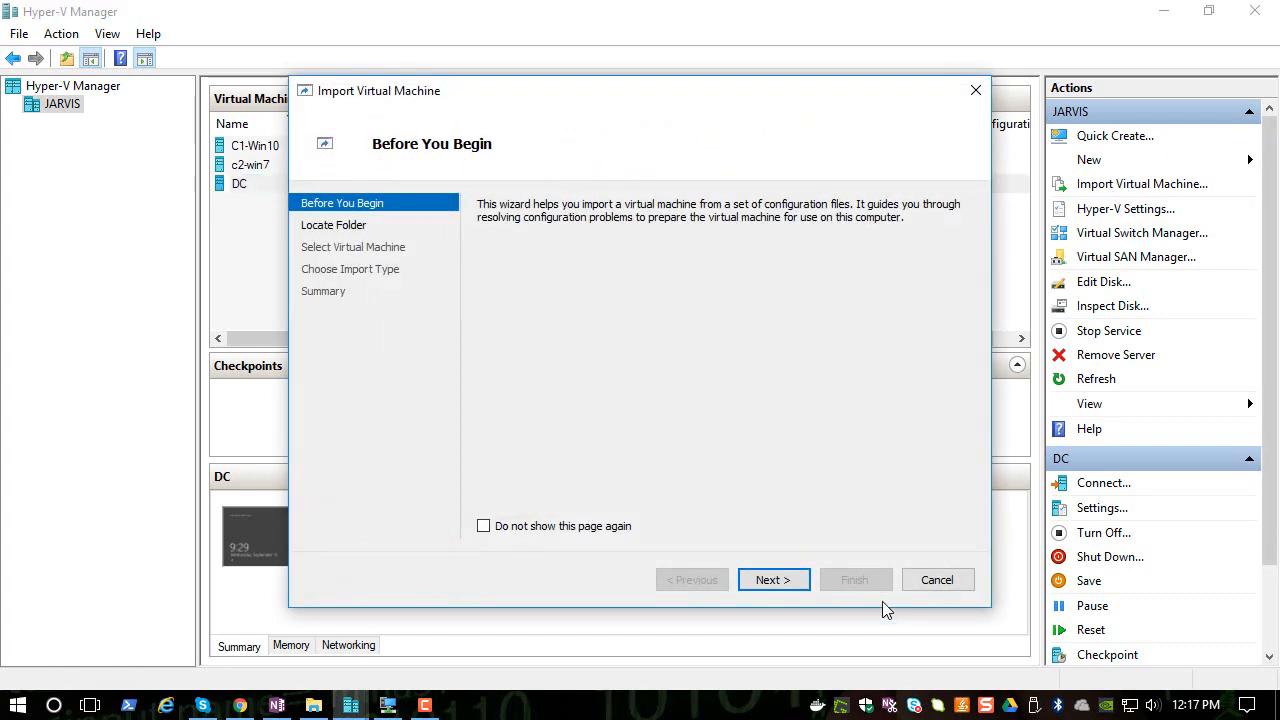
left_click(784, 587)
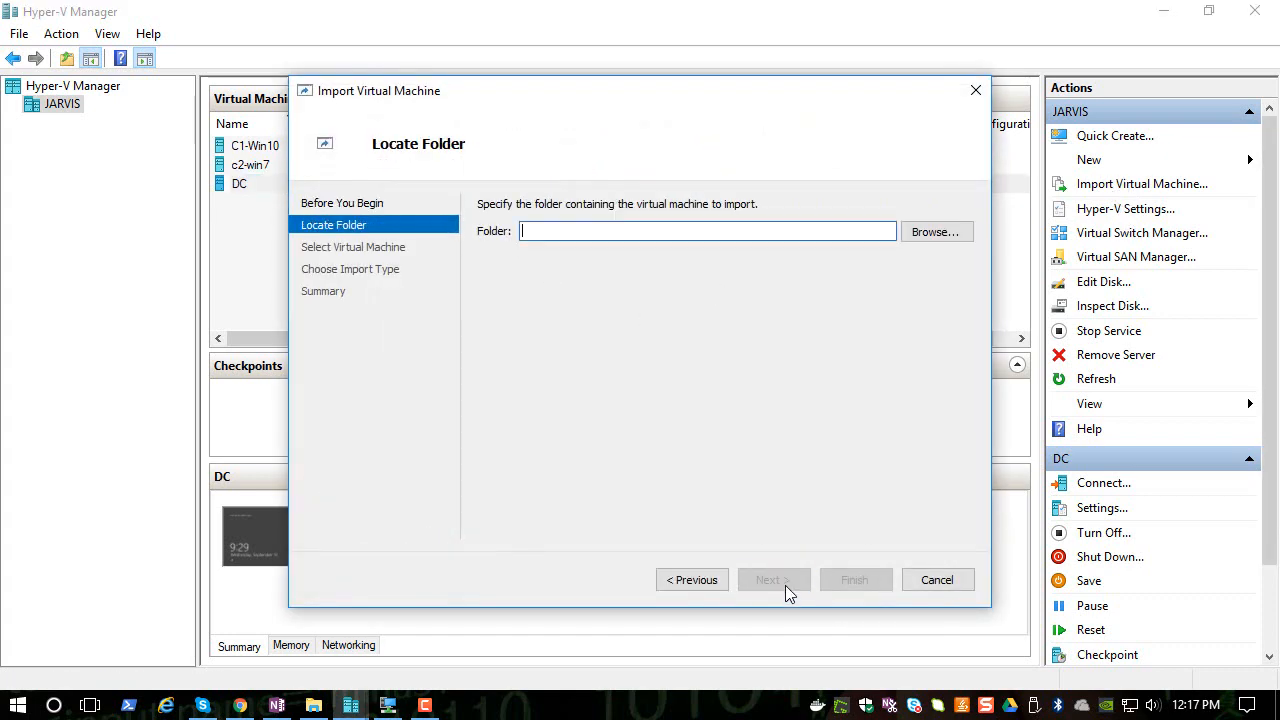
left_click(923, 233)
double_click(560, 394)
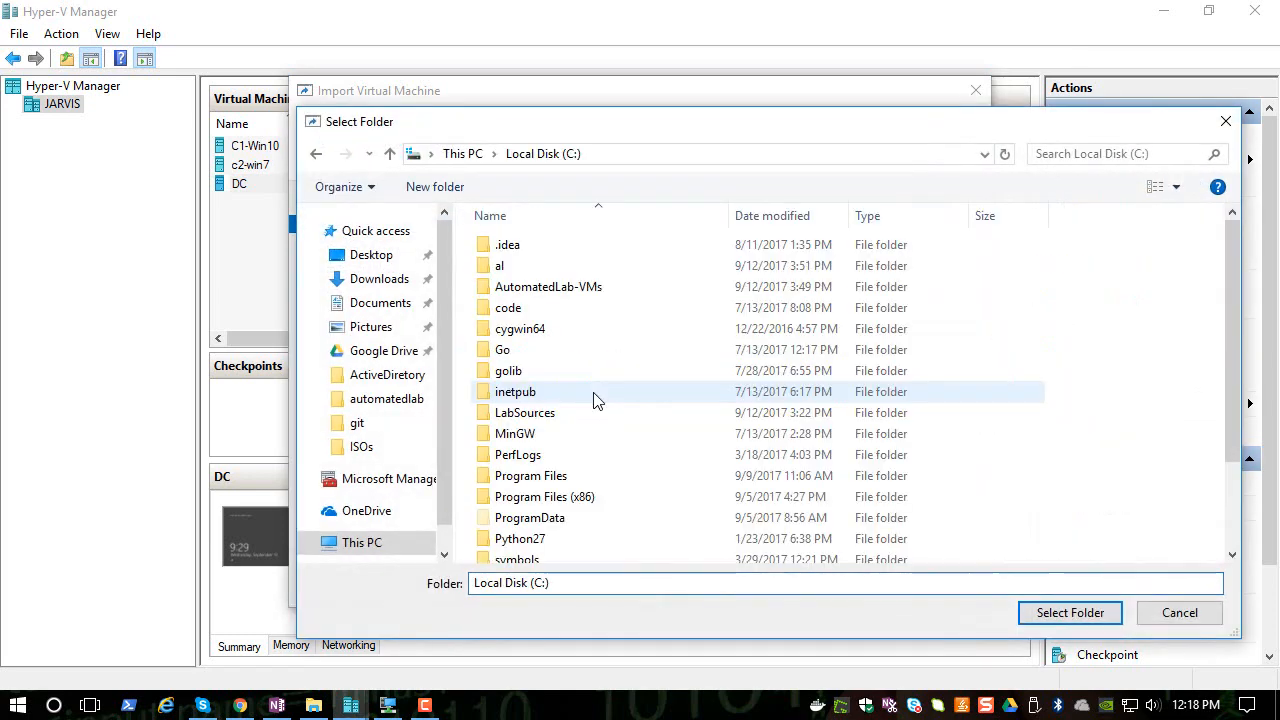
scroll(560, 490, "down", 2)
double_click(506, 531)
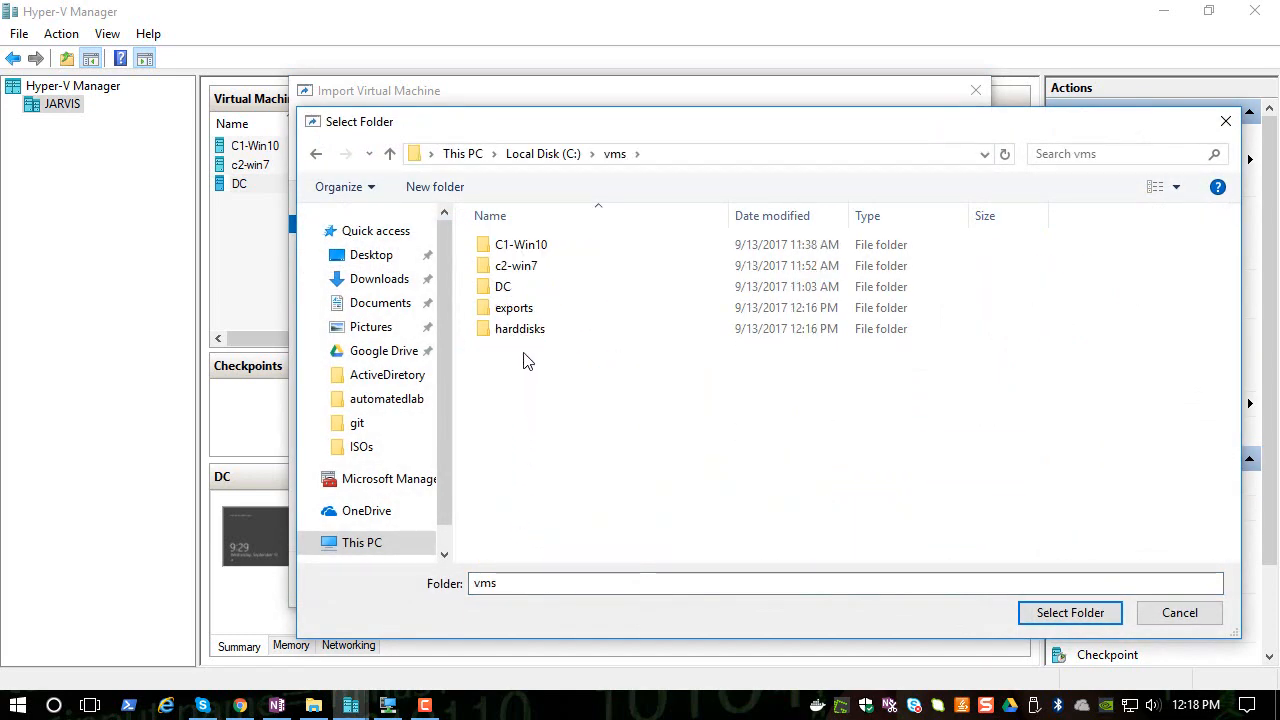
double_click(537, 316)
left_click(503, 246)
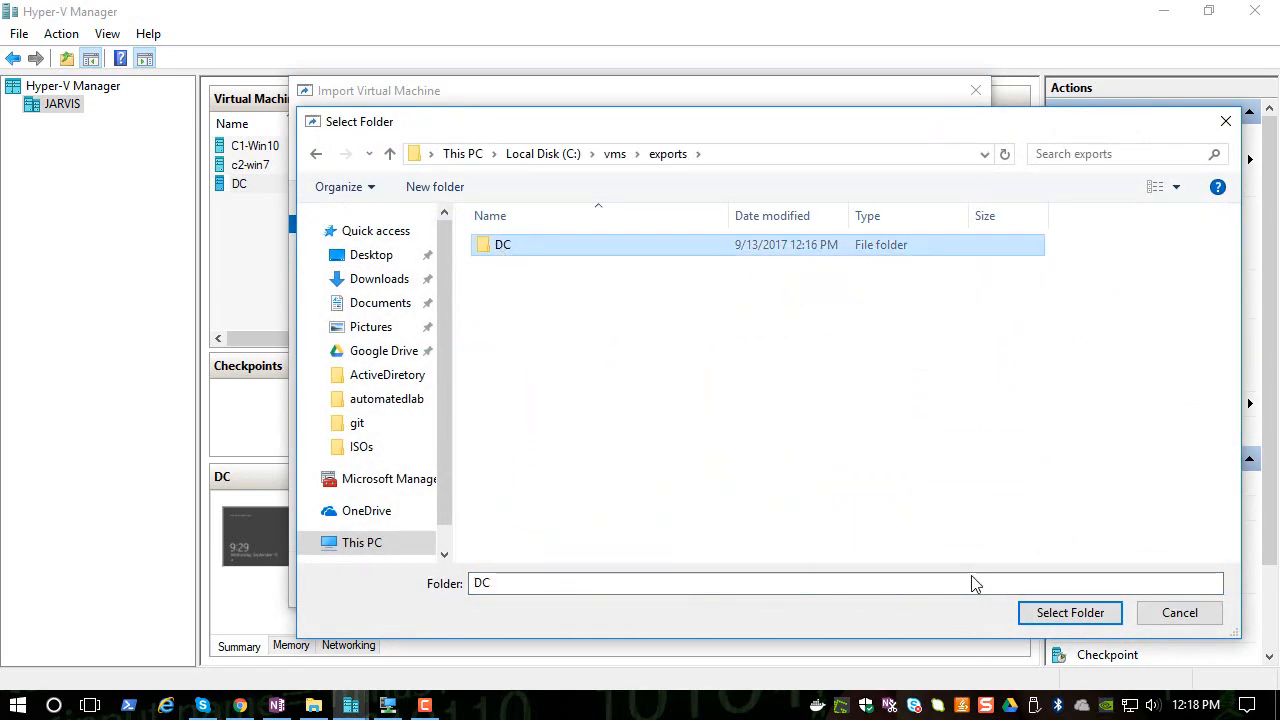
left_click(1069, 613)
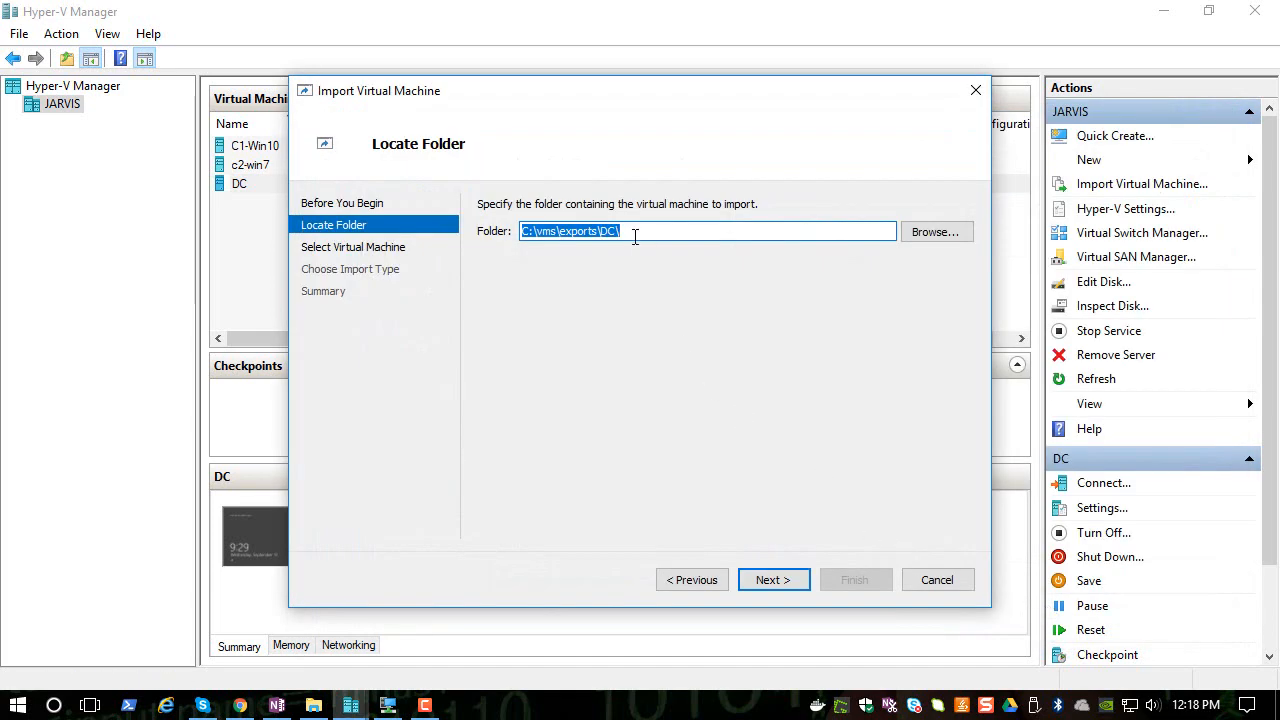
- Confirm the import folder and choose the DC virtual machine to import
left_click(667, 233)
left_click(784, 580)
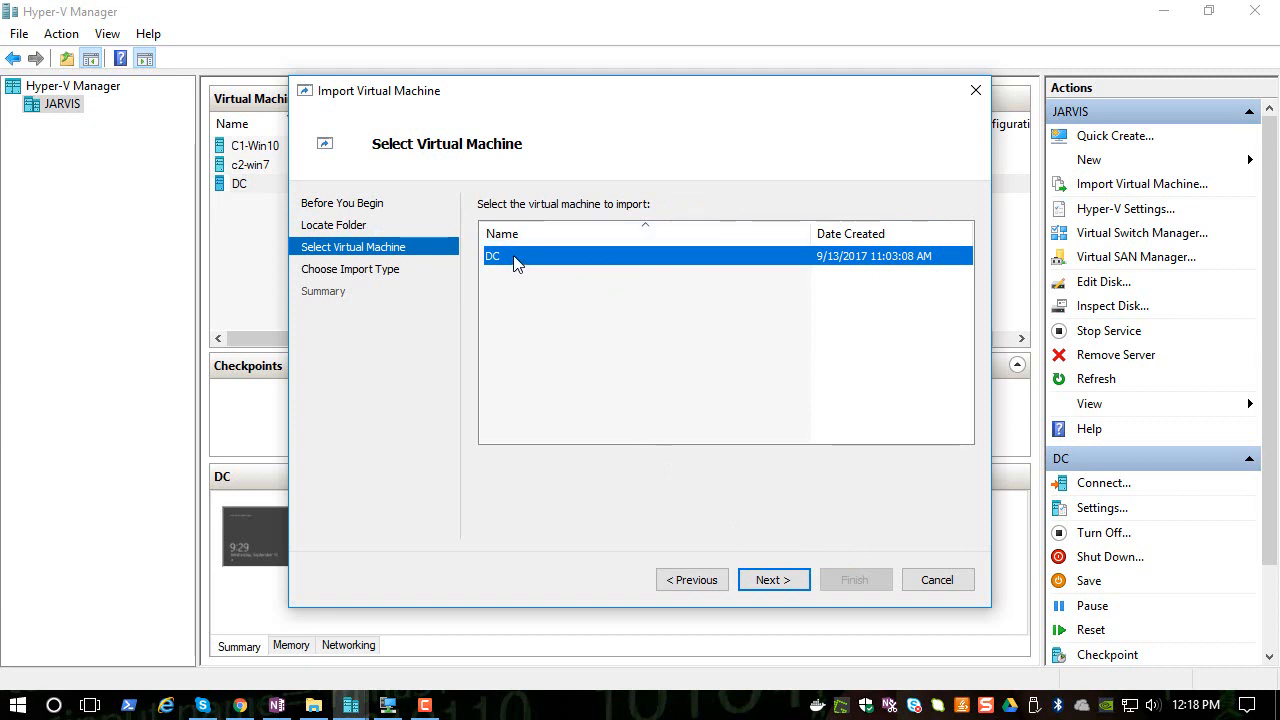
left_click(806, 580)
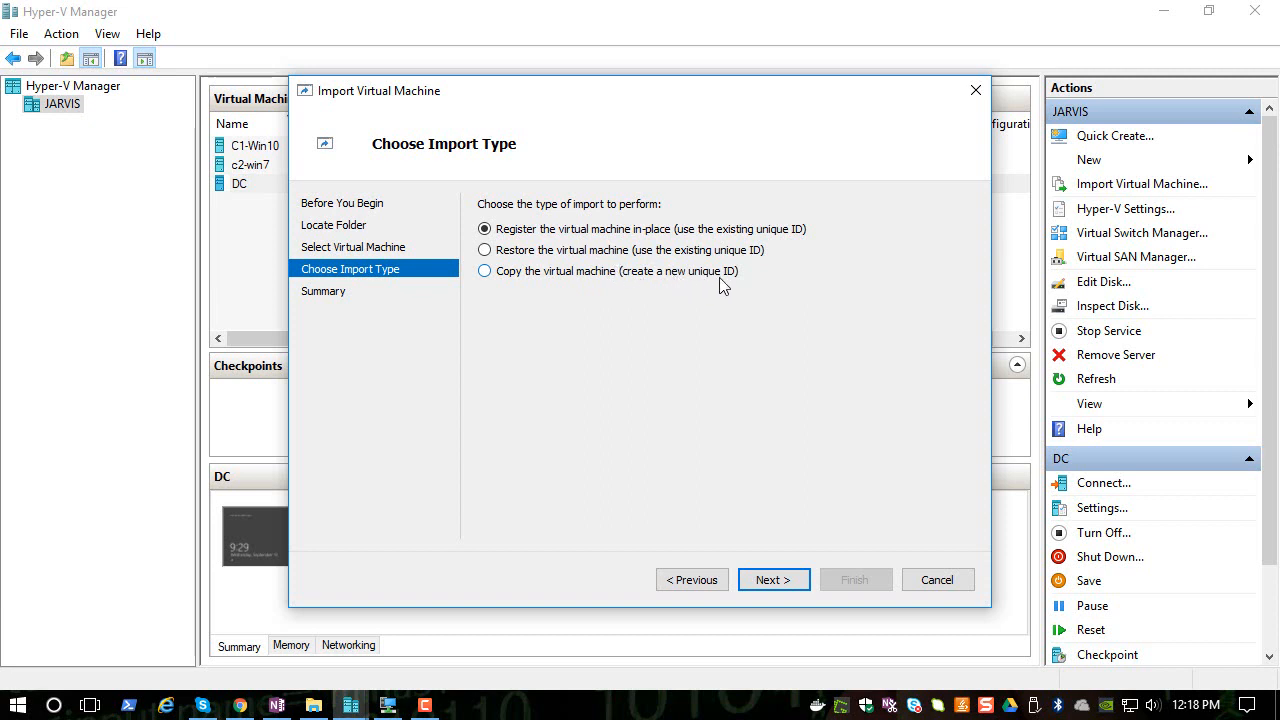
- Choose to copy the virtual machine with a new unique ID and enable storing it in a different location
left_click(553, 279)
left_click(785, 587)
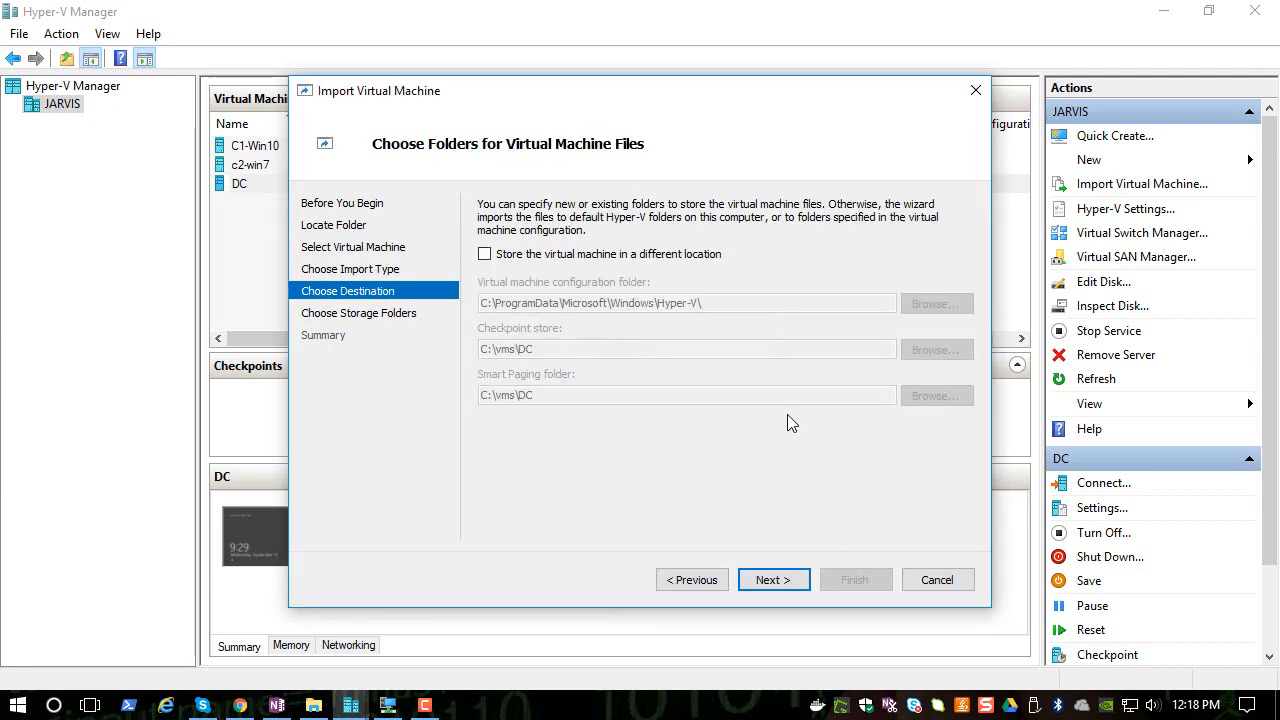
left_click(518, 257)
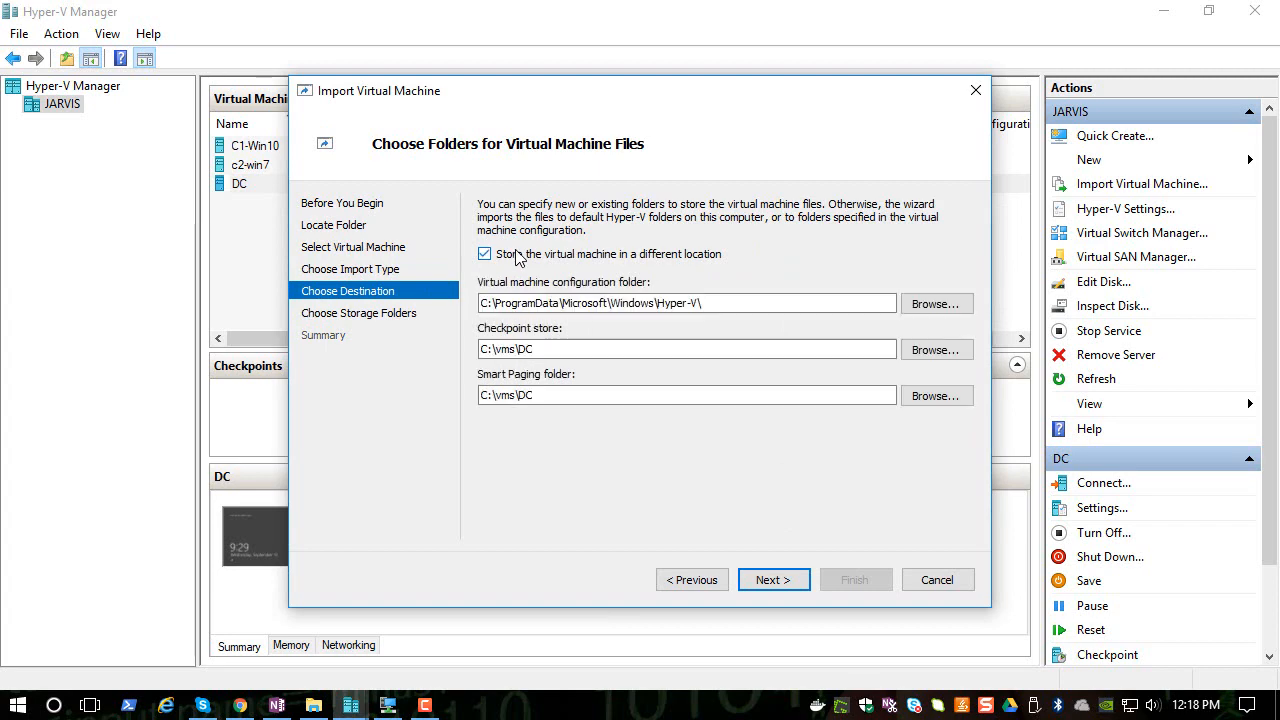
- Browse for the virtual machine configuration folder and navigate to C:\vms
left_click(921, 301)
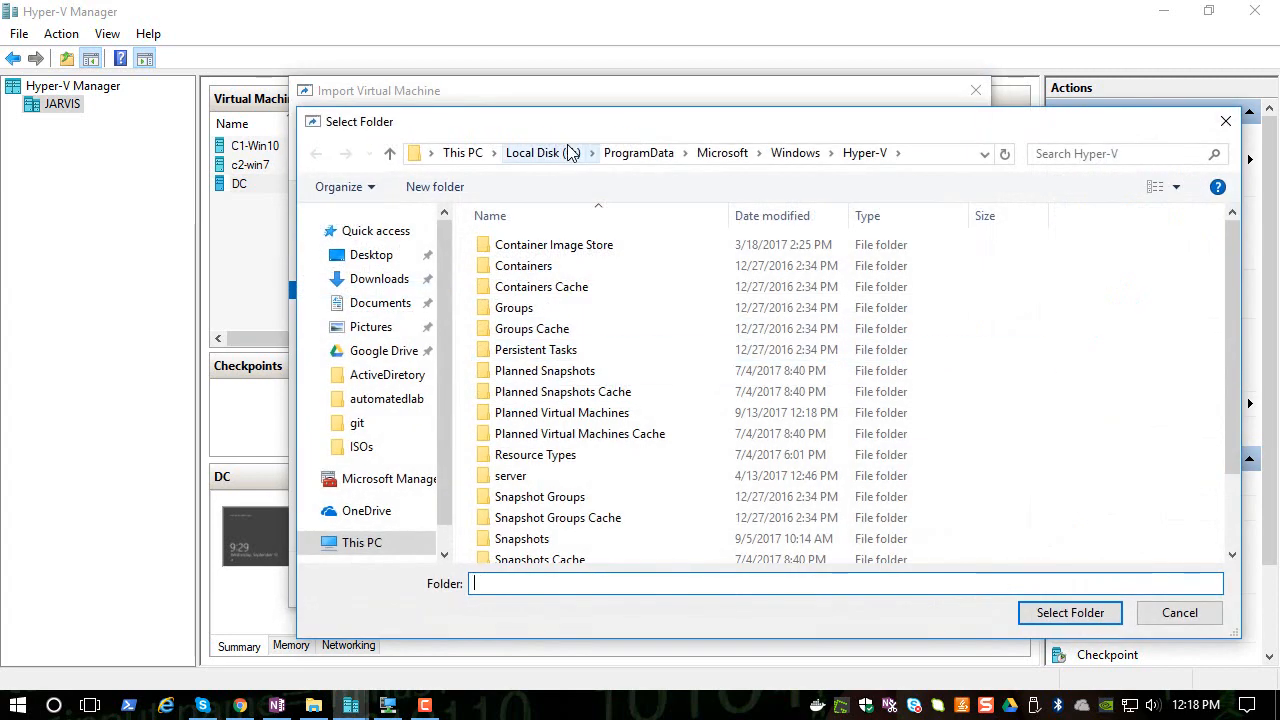
left_click(540, 152)
scroll(557, 520, "down", 3)
double_click(514, 528)
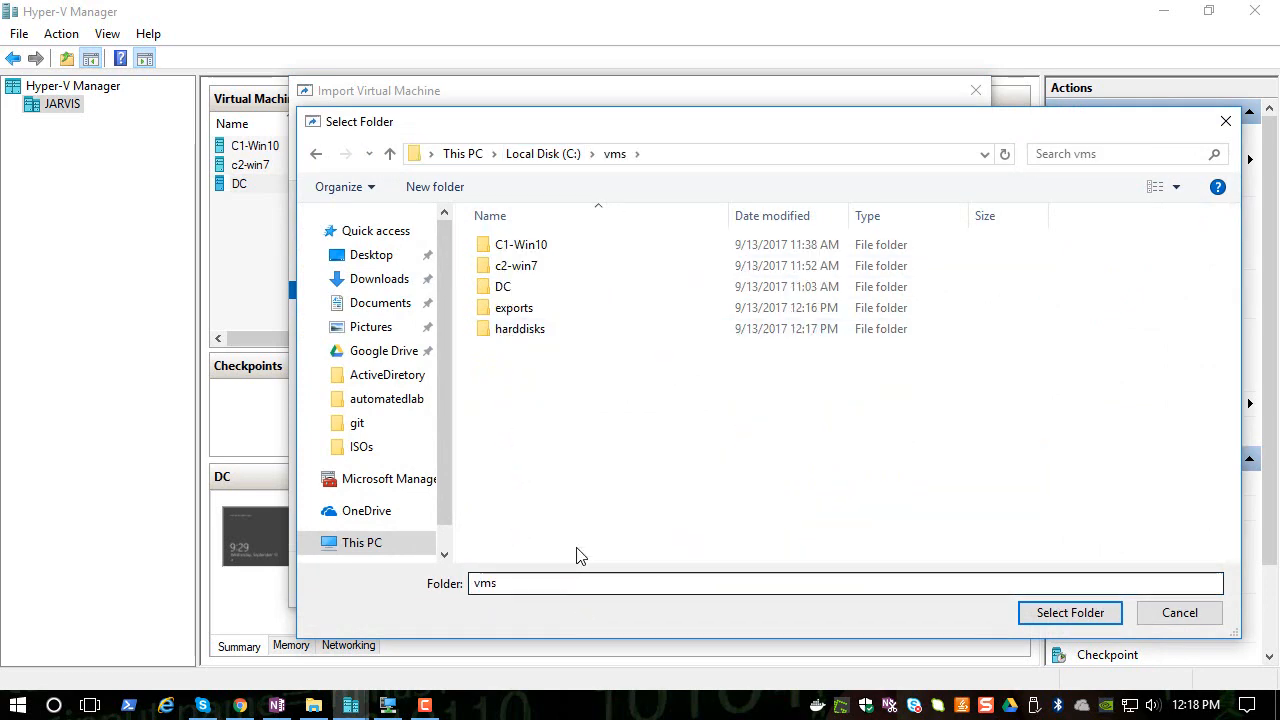
left_click(540, 582)
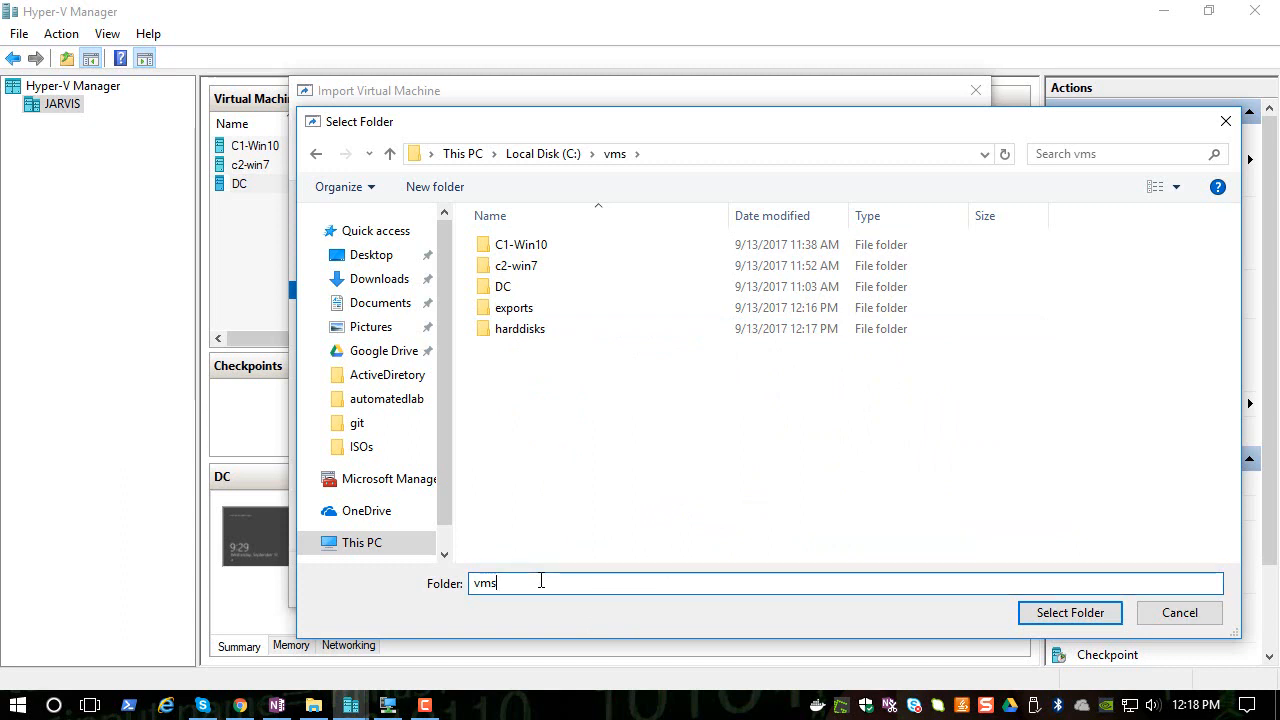
left_click_drag(541, 580, 335, 552)
left_click(515, 583)
- Create a folder named fileserver in C:\vms and set it as the virtual machine configuration folder
right_click(612, 456)
mouse_move(724, 410)
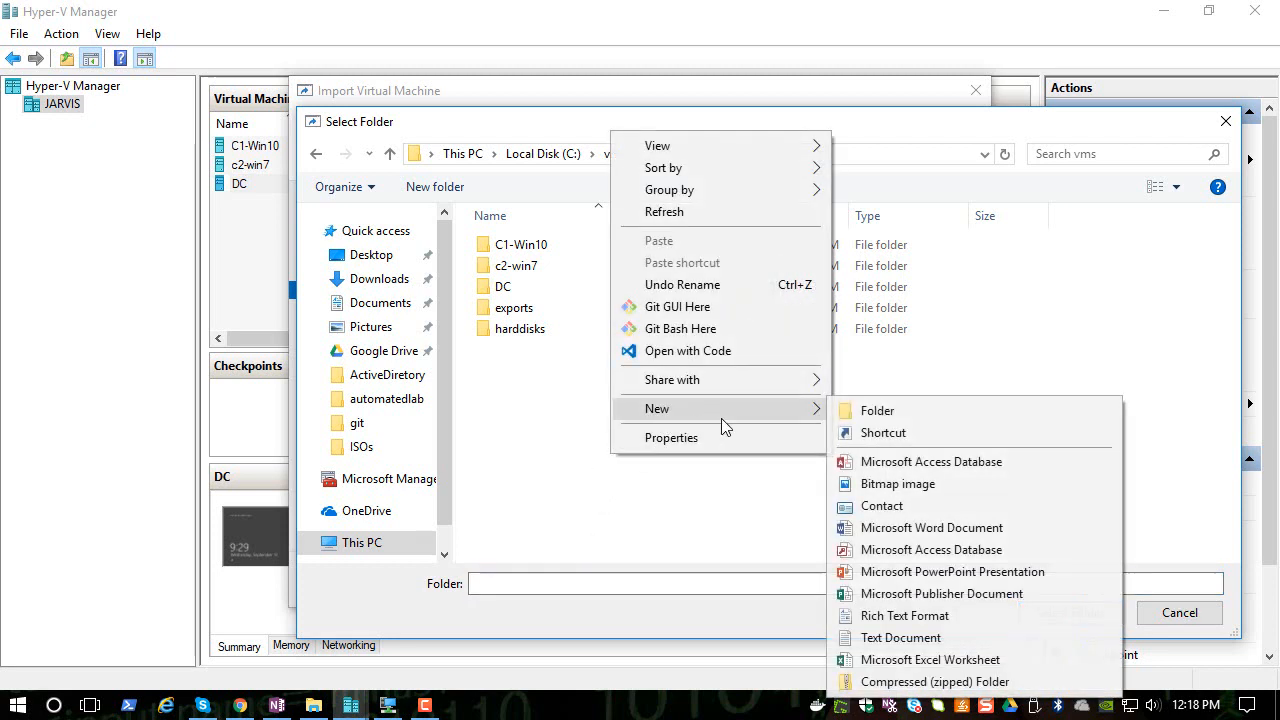
left_click(894, 418)
type("fil")
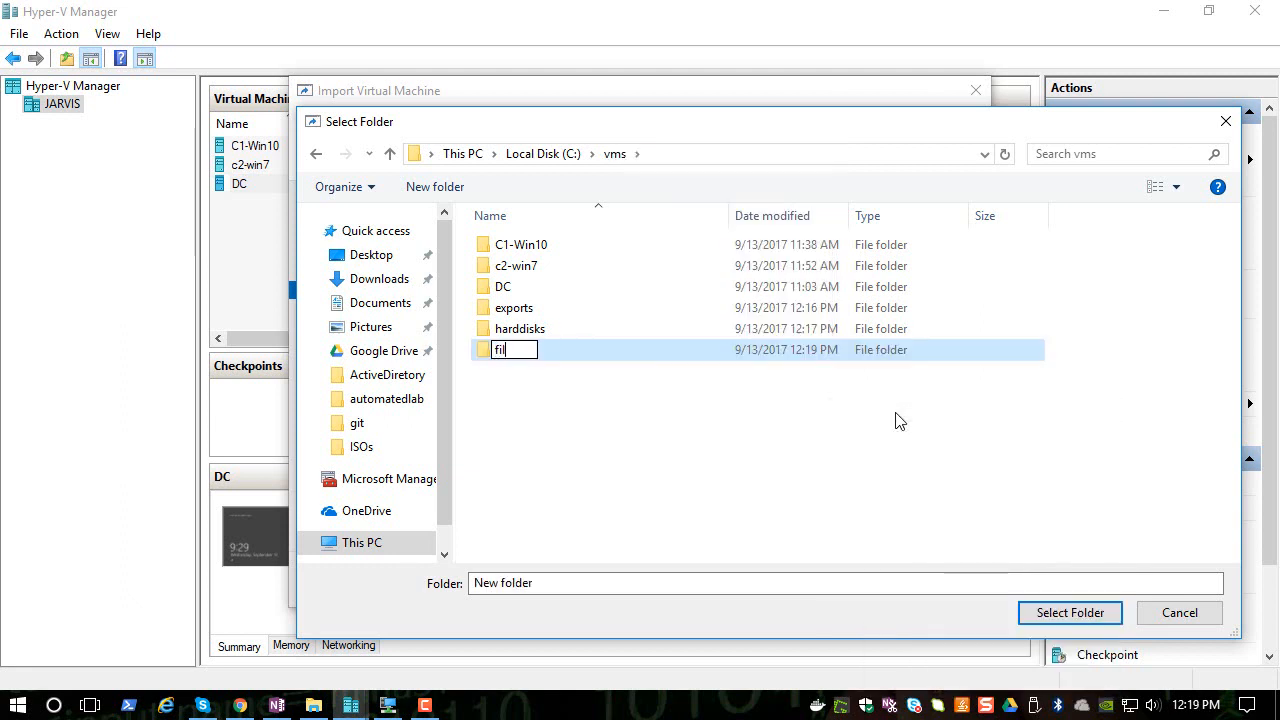
type("eserver")
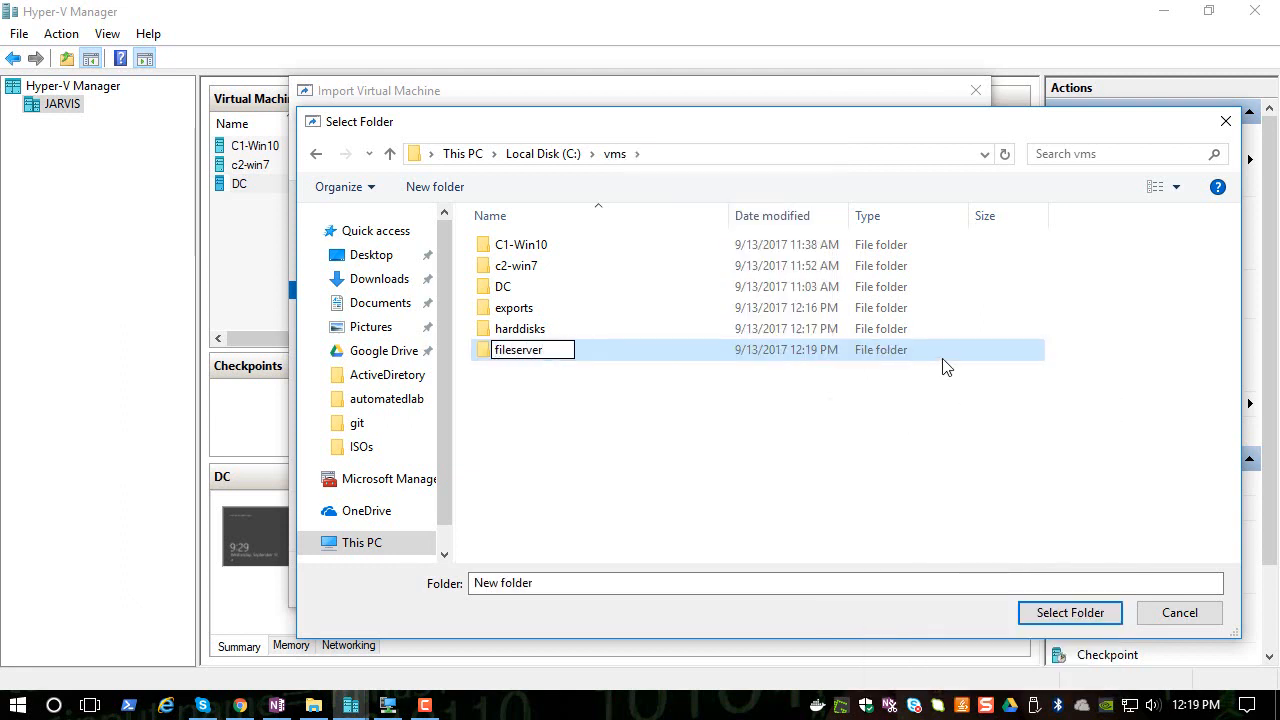
key("Return")
double_click(519, 330)
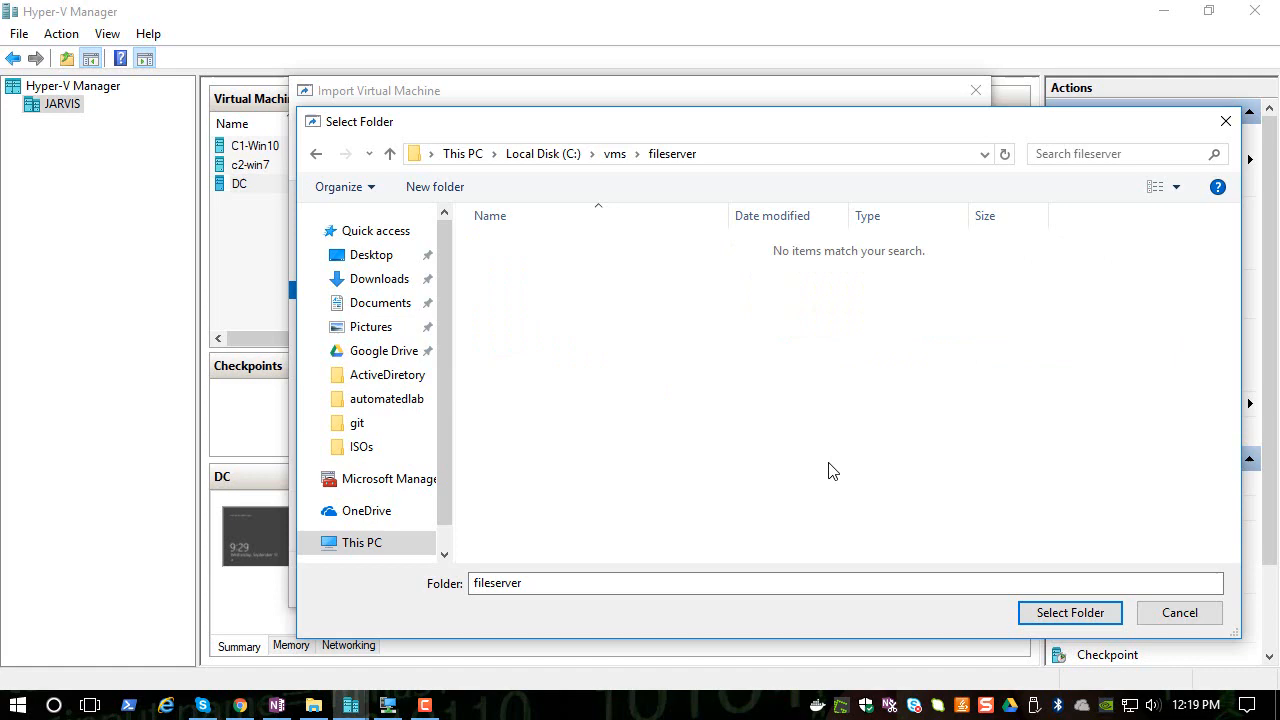
left_click(1055, 610)
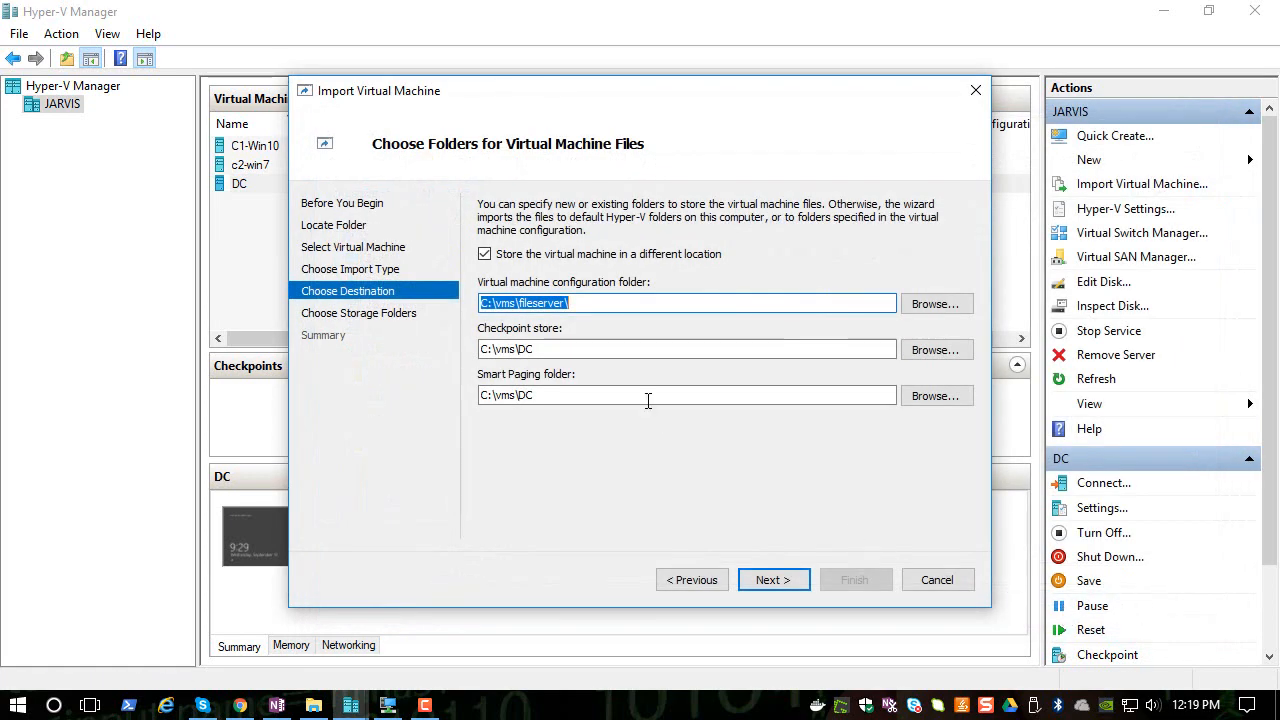
- Set both the checkpoint store and the Smart Paging folder to C:\vms\fileserver and continue the wizard
left_click(935, 350)
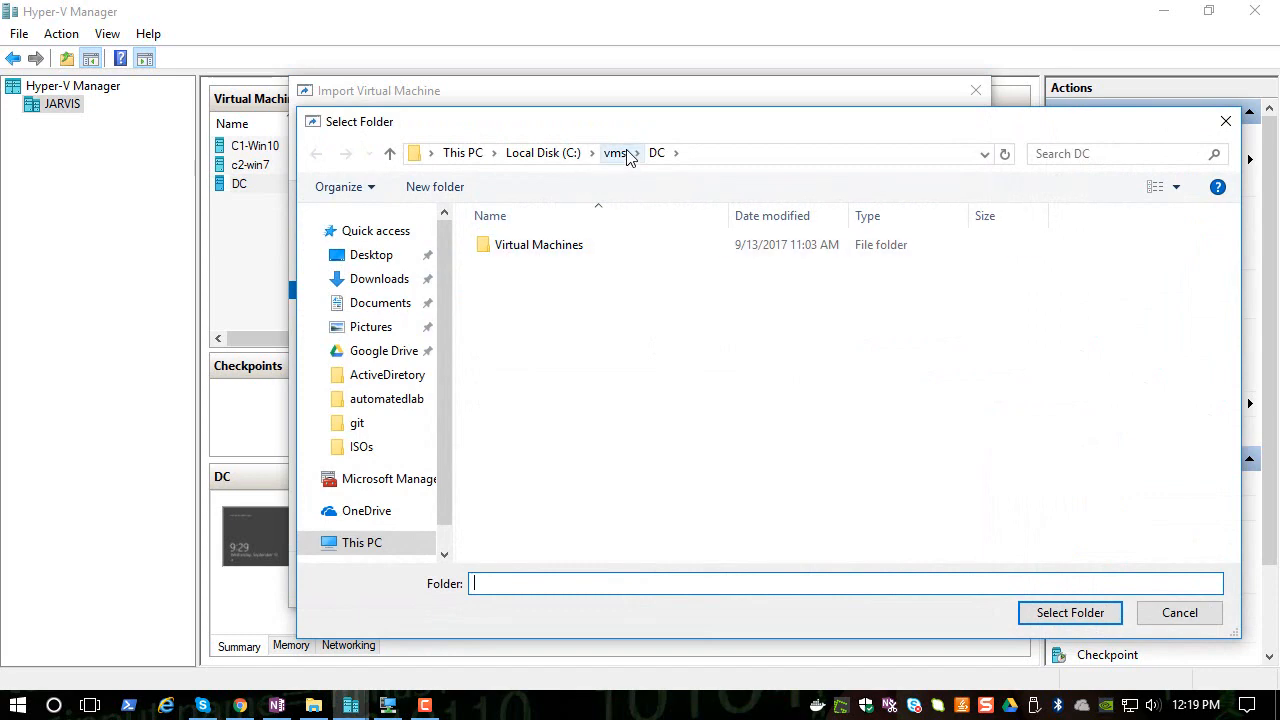
left_click(614, 153)
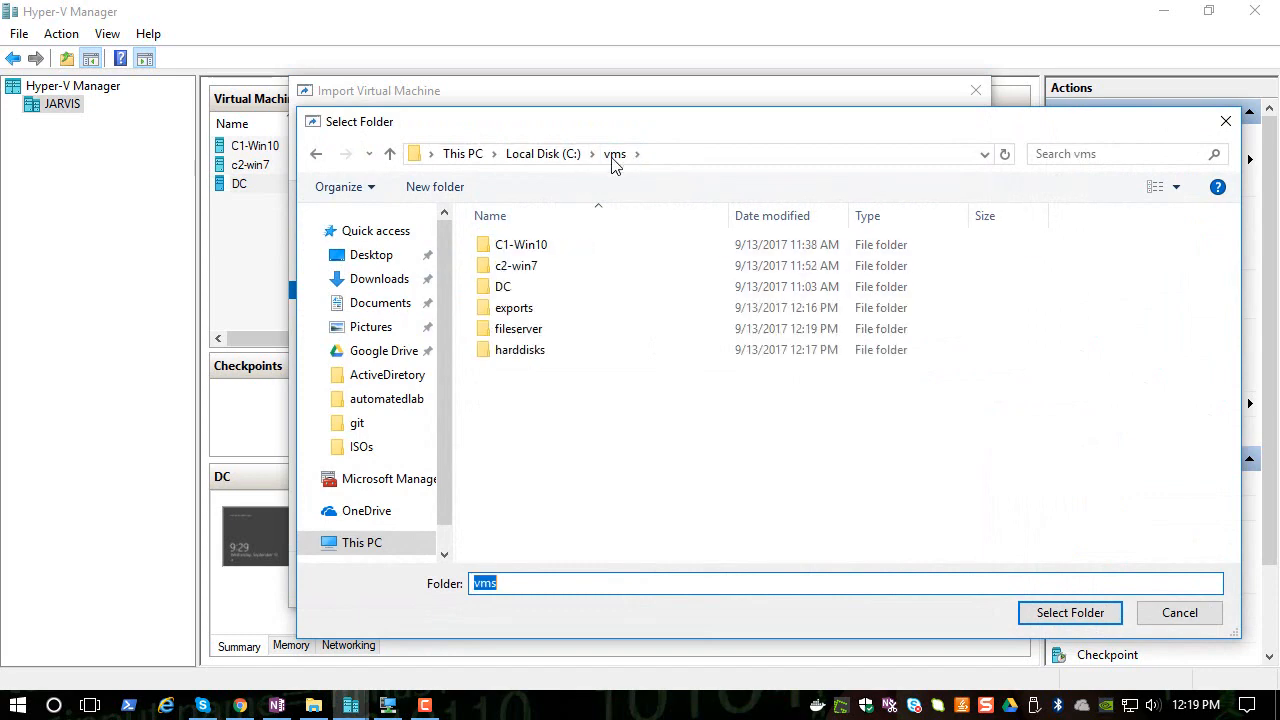
double_click(520, 328)
left_click(1080, 614)
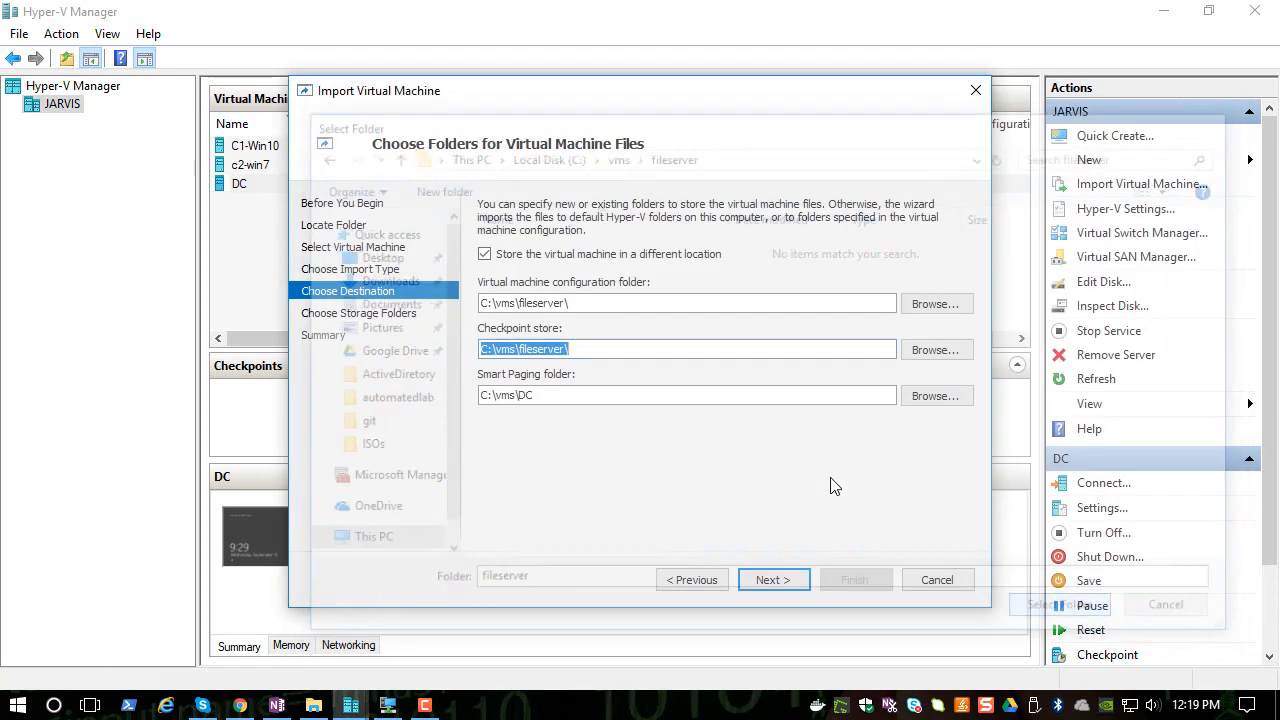
left_click(934, 397)
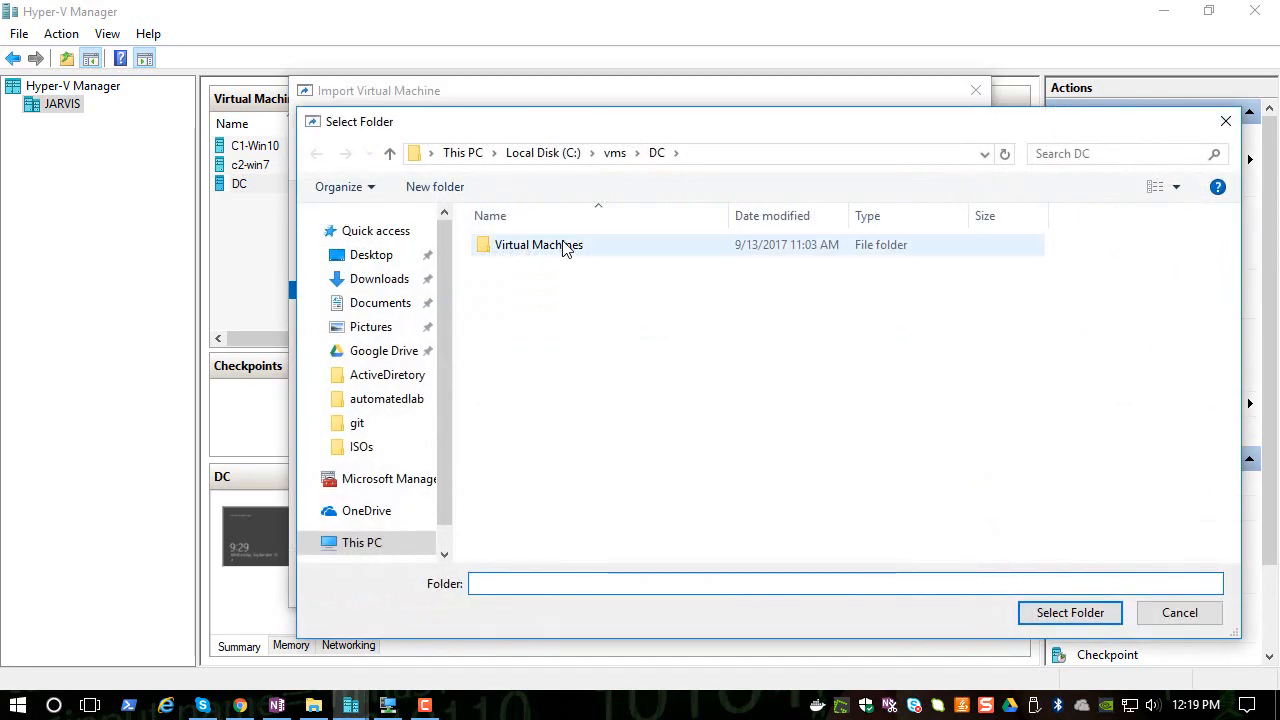
left_click(614, 153)
double_click(530, 330)
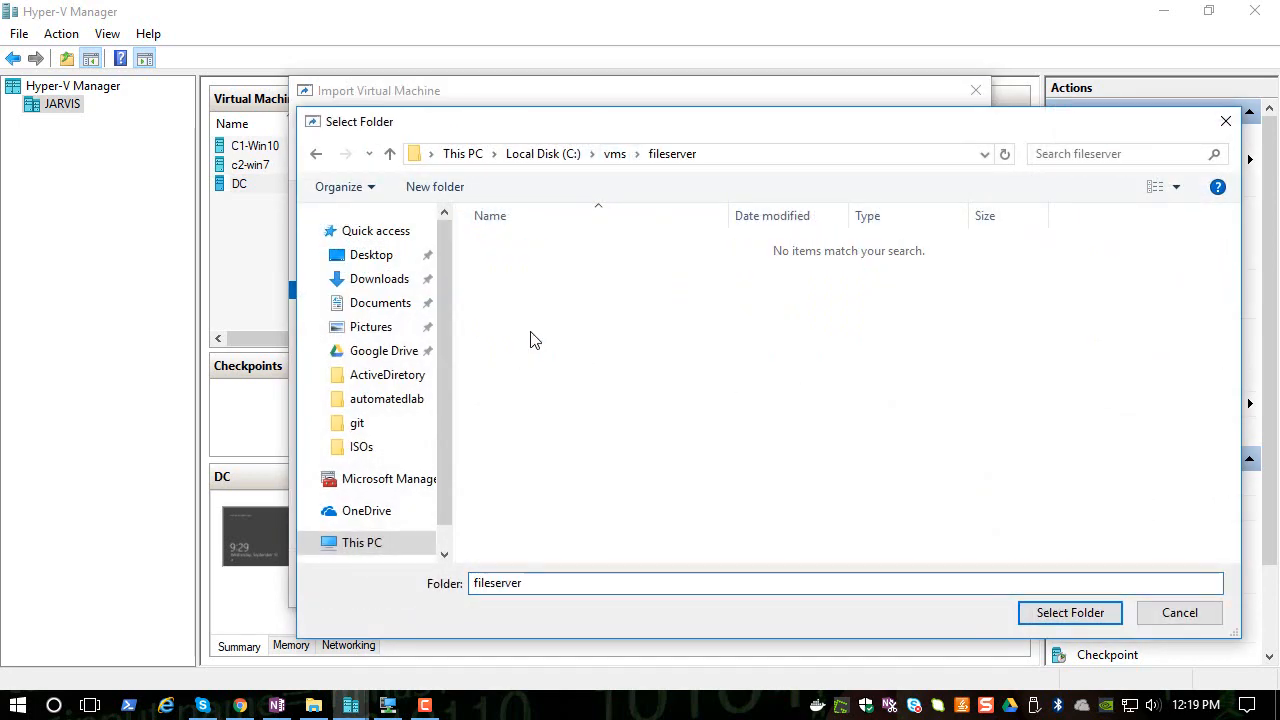
left_click(1029, 613)
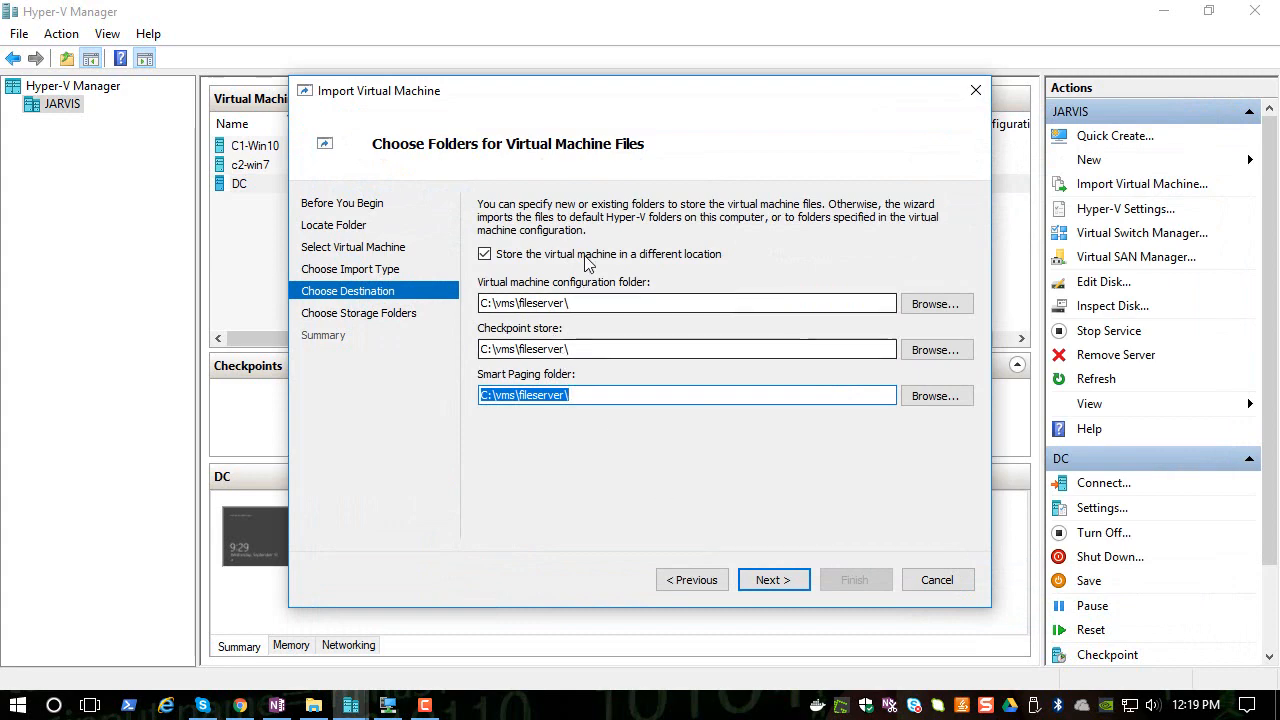
left_click(774, 579)
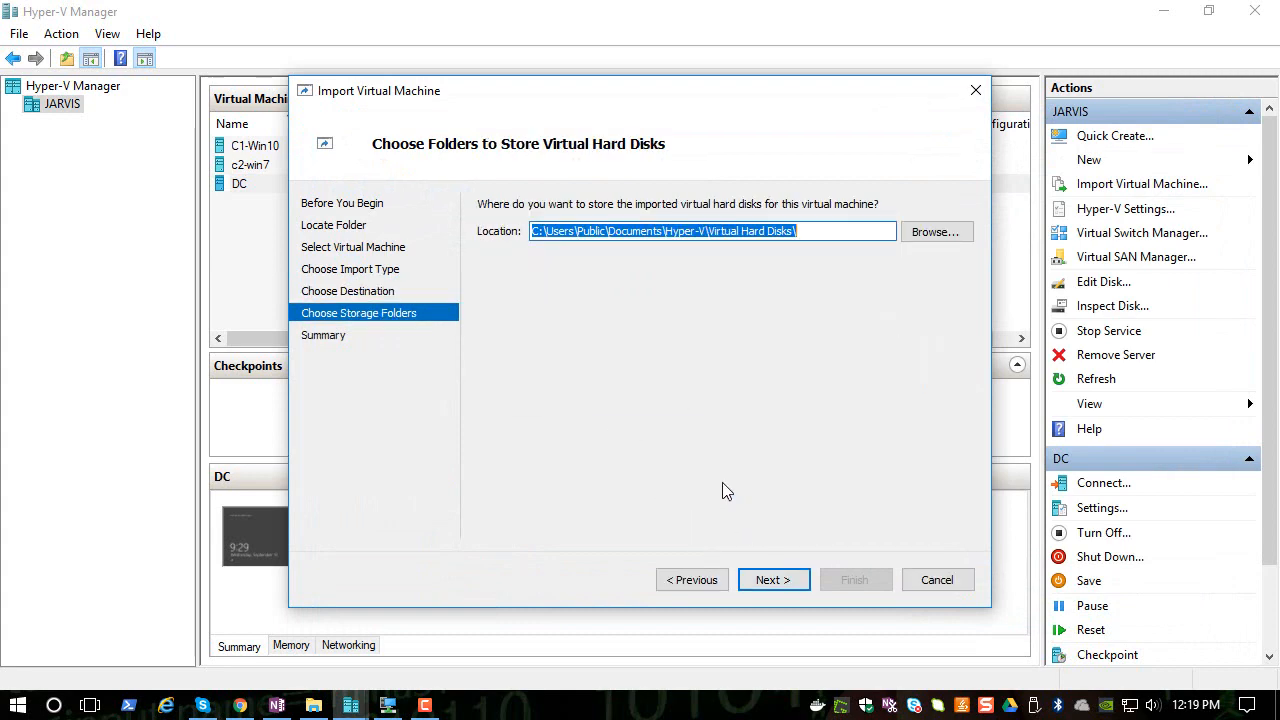
- Browse for the virtual hard disk location and navigate into C:\vms\fileserver
left_click(930, 234)
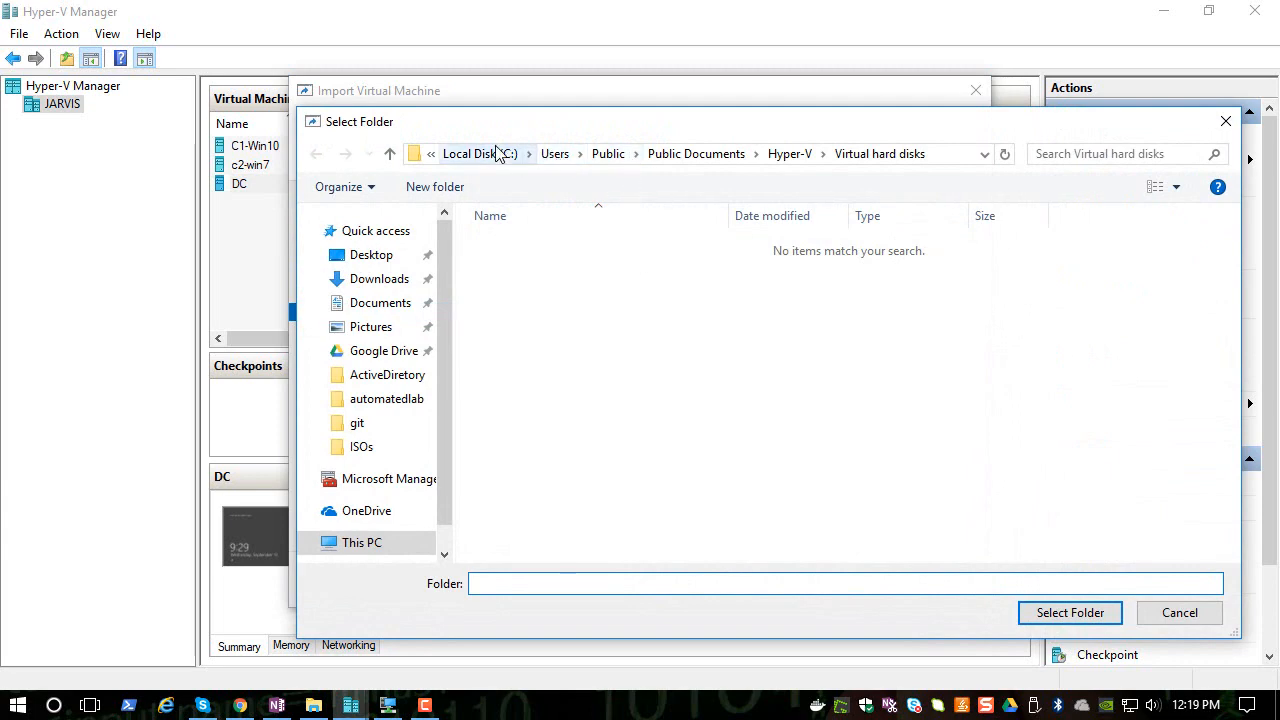
left_click(497, 153)
scroll(600, 450, "down", 2)
double_click(505, 528)
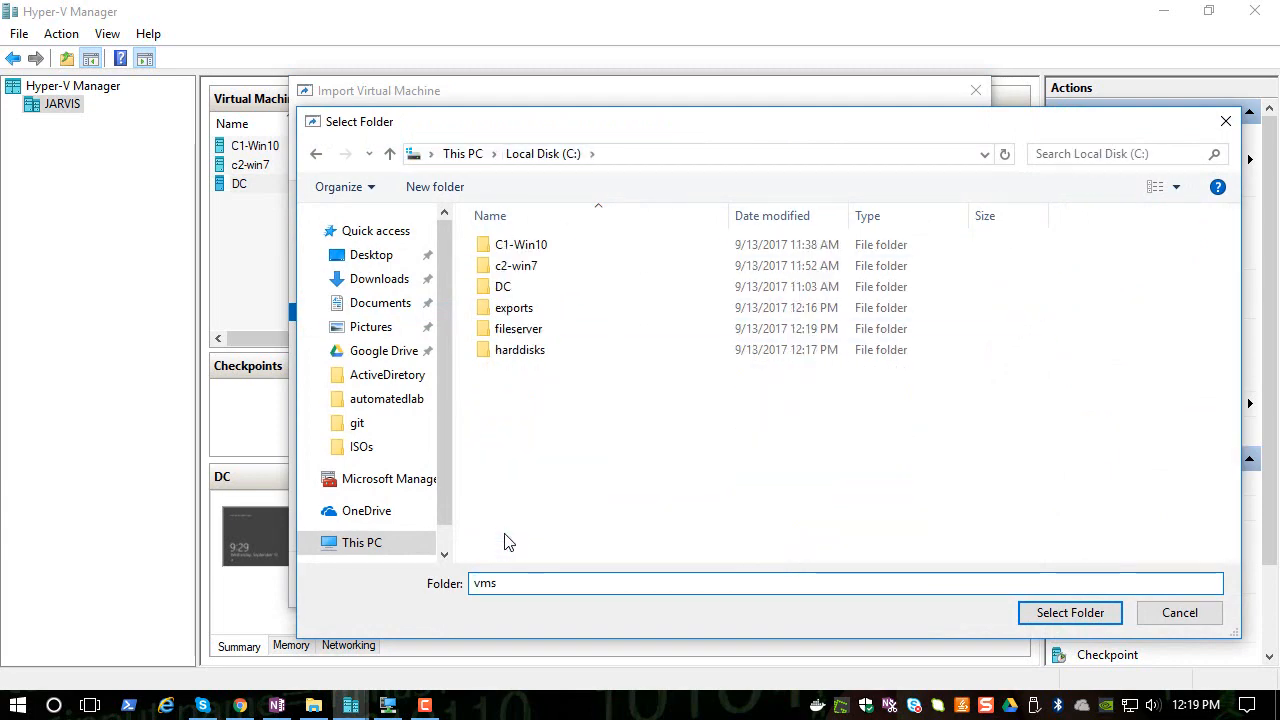
double_click(519, 336)
- Create a folder named harddisk inside fileserver and set it as the virtual hard disk location
right_click(522, 360)
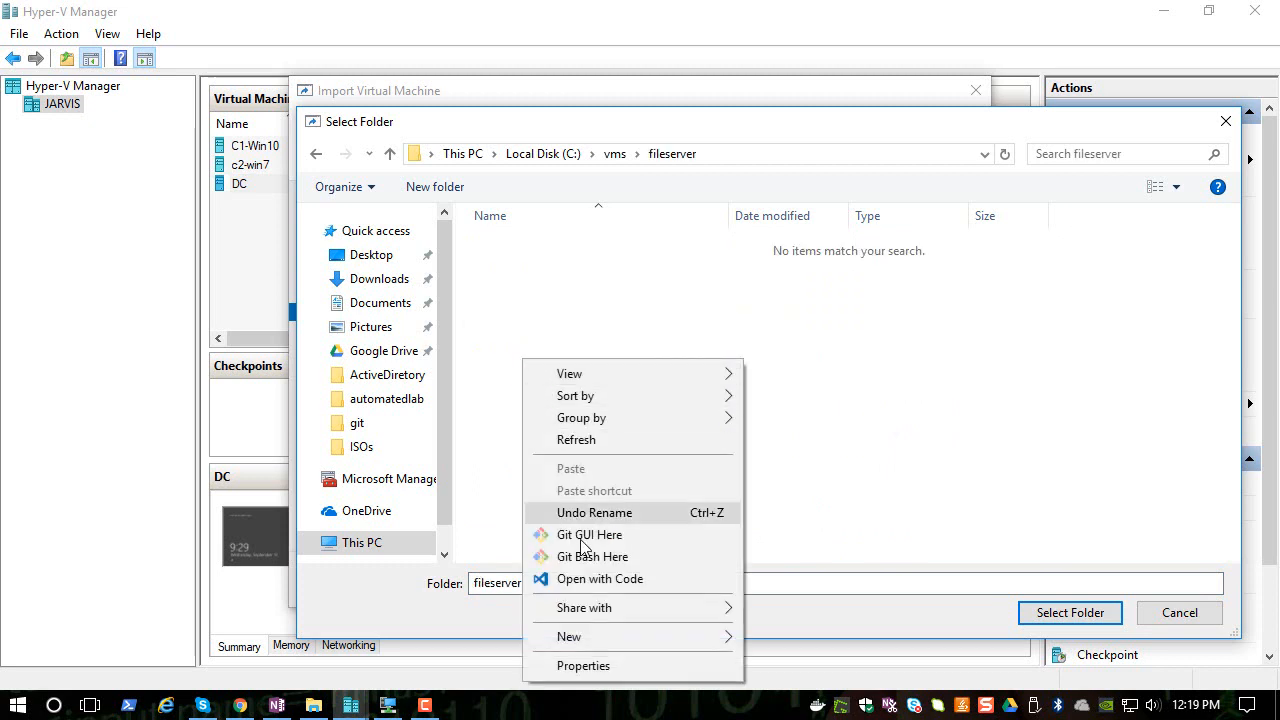
mouse_move(598, 638)
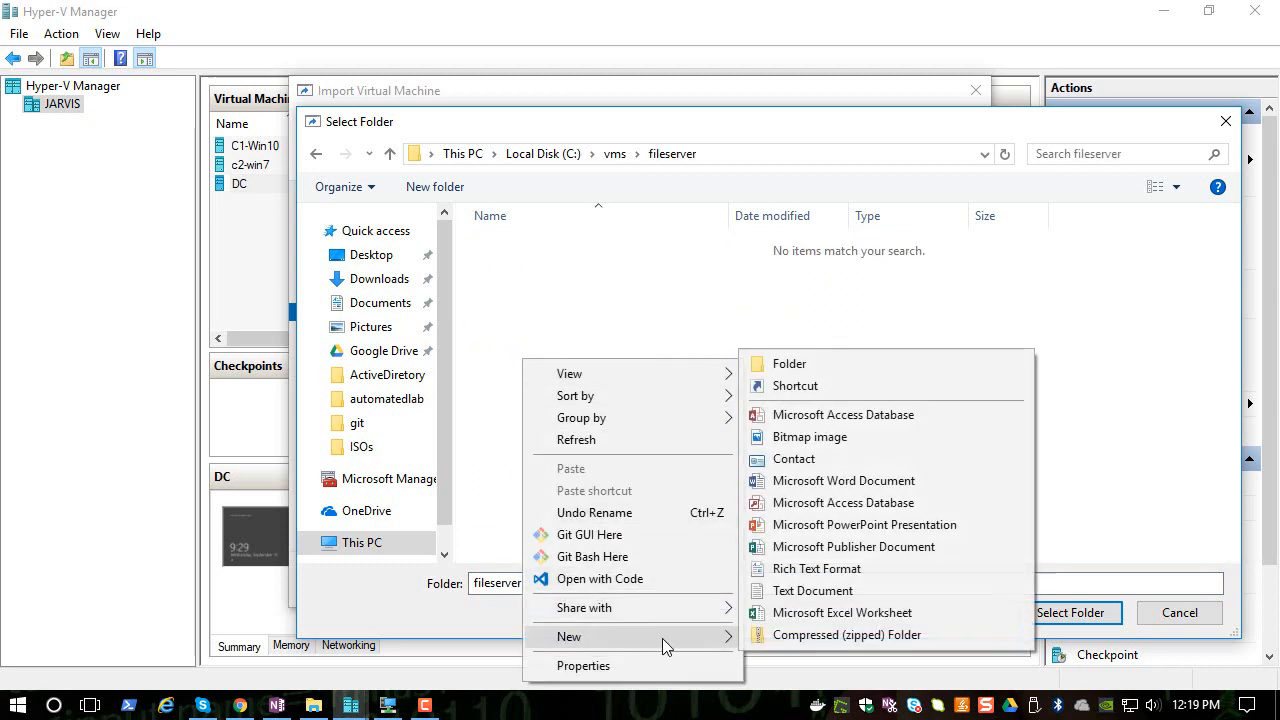
left_click(780, 366)
type("h")
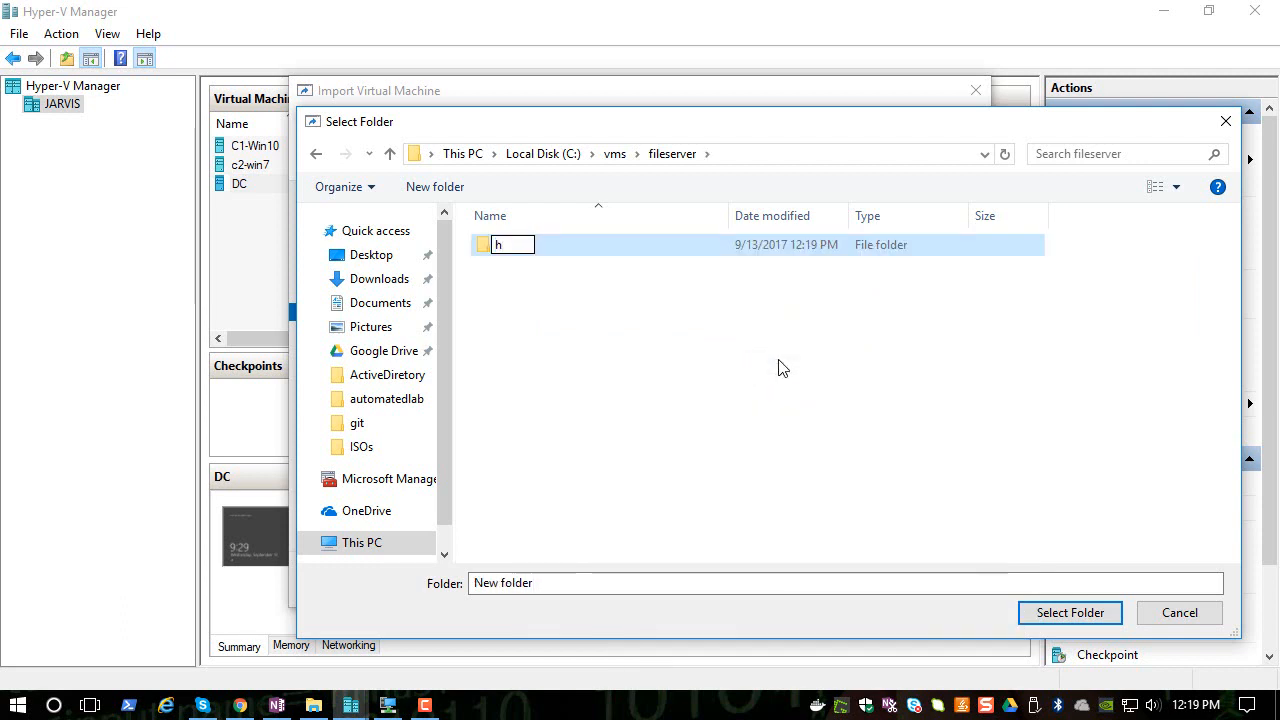
type("arddisk")
key("Return")
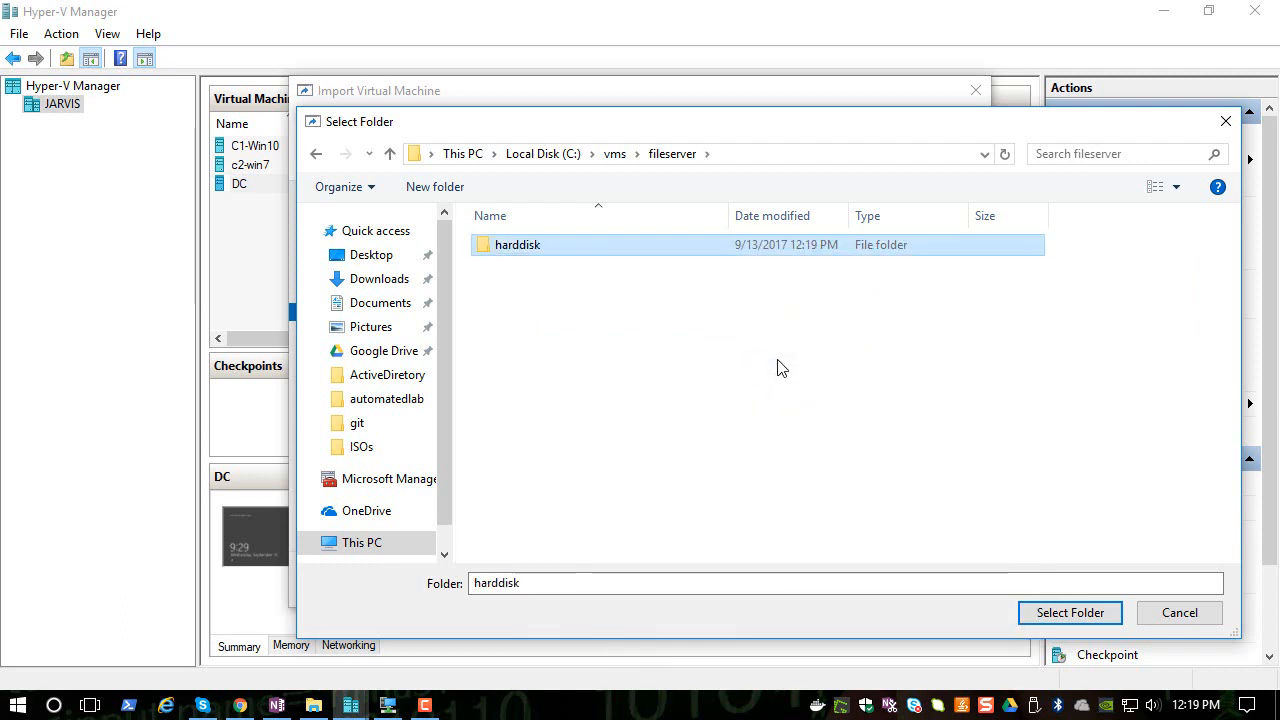
double_click(511, 246)
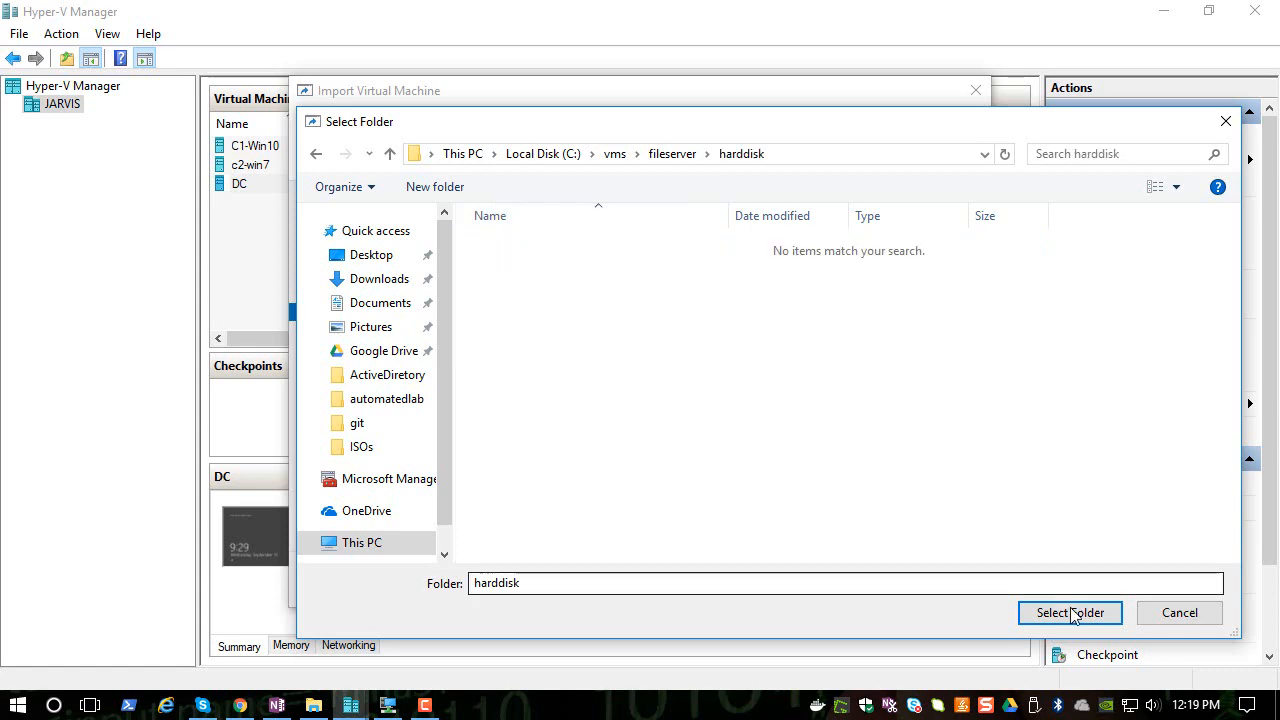
left_click(1104, 618)
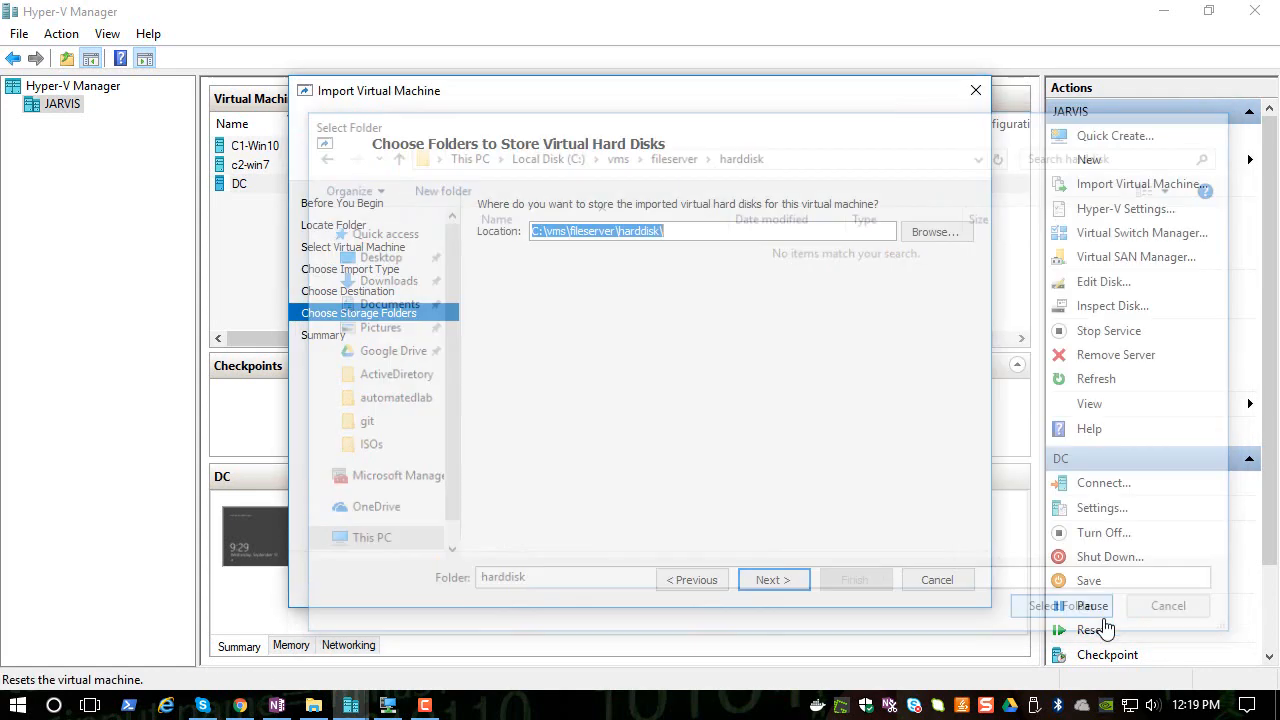
- Advance to the summary and finish the import
left_click(773, 581)
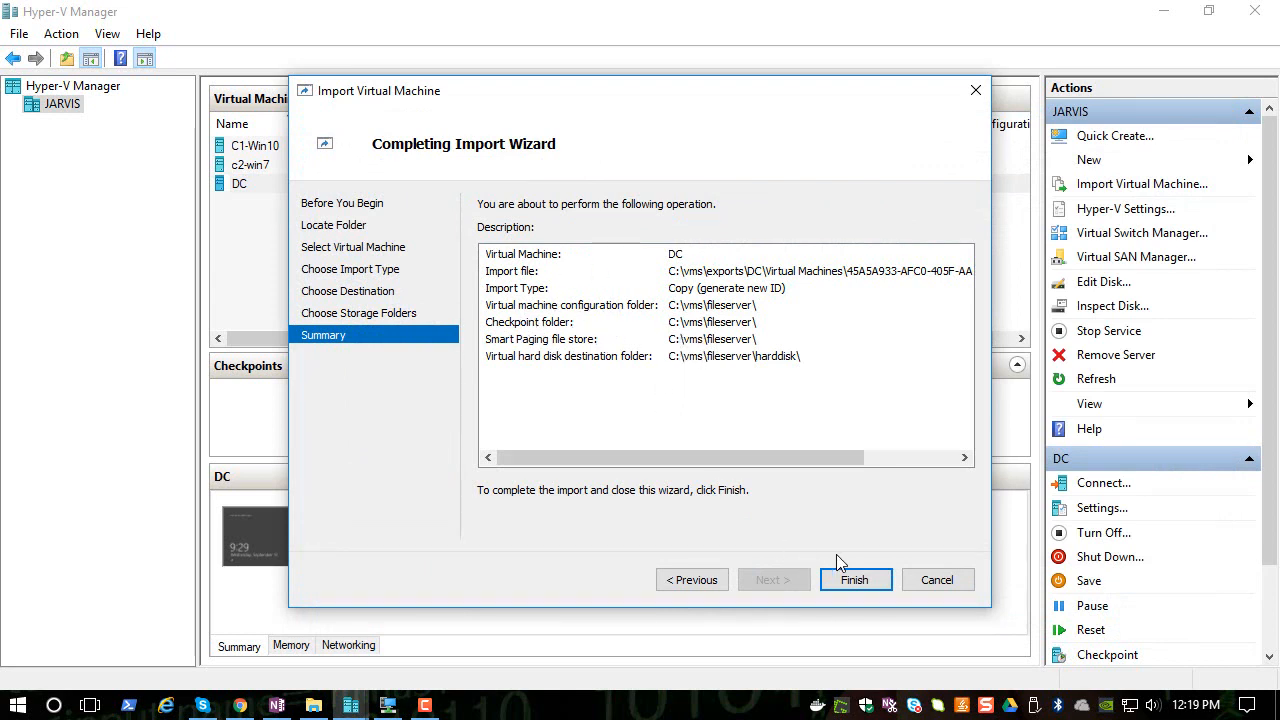
left_click(852, 580)
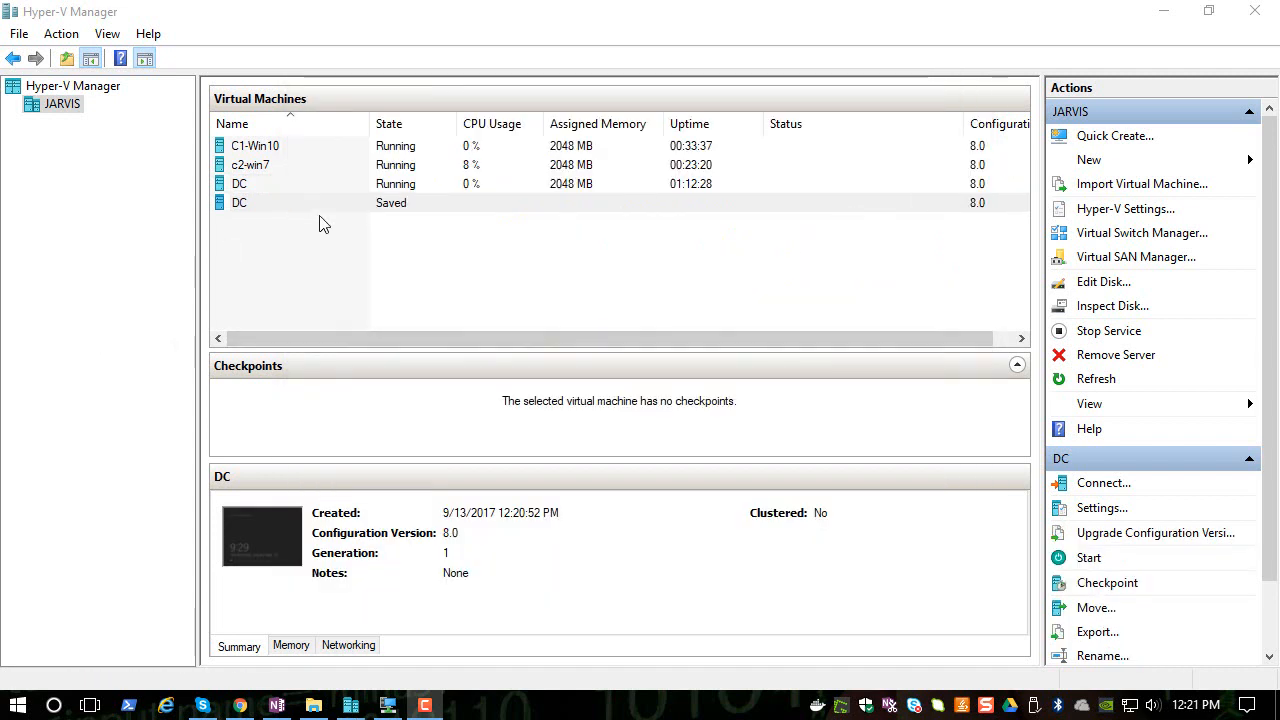
- Rename the imported copy of DC to Server1
right_click(248, 204)
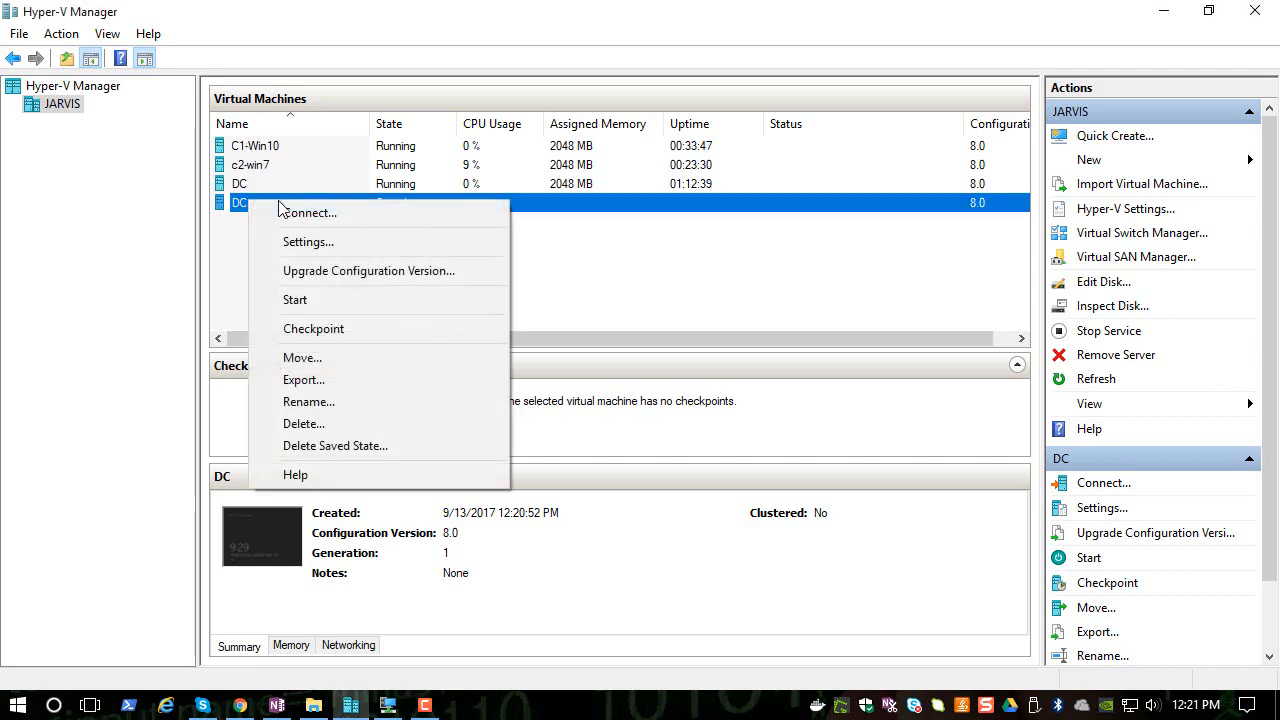
left_click(312, 401)
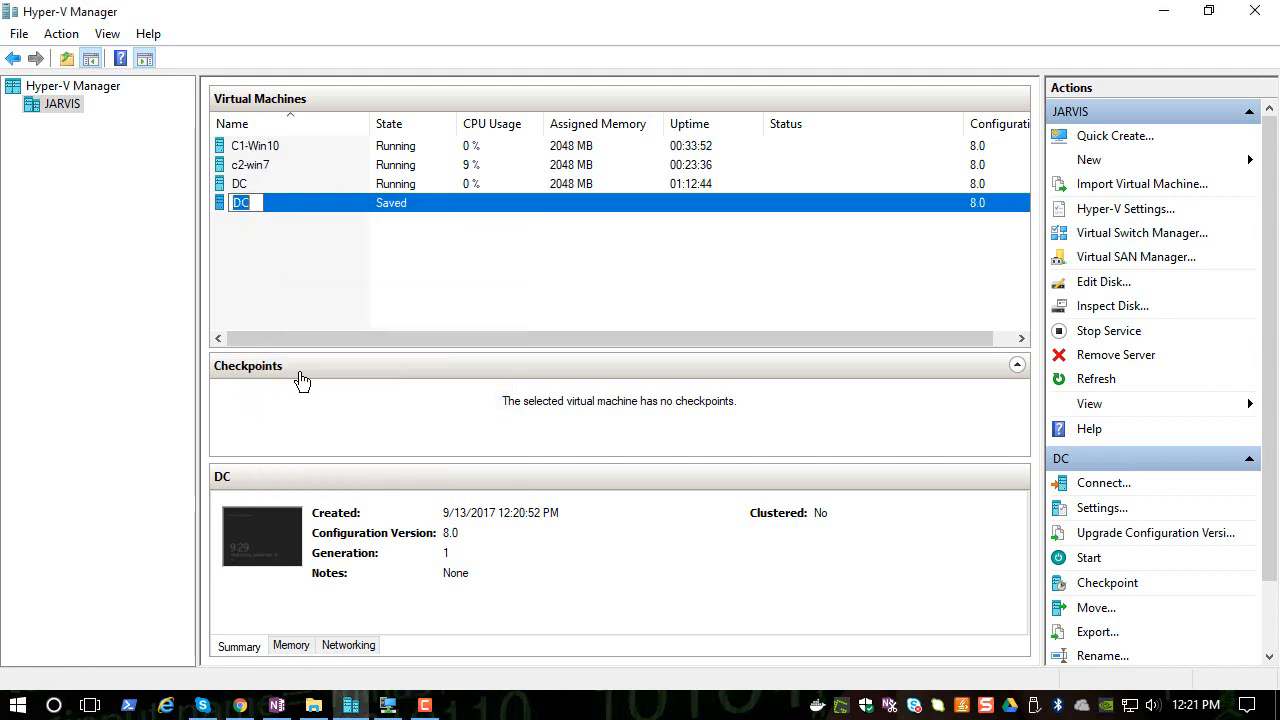
type("Server1")
left_click(336, 240)
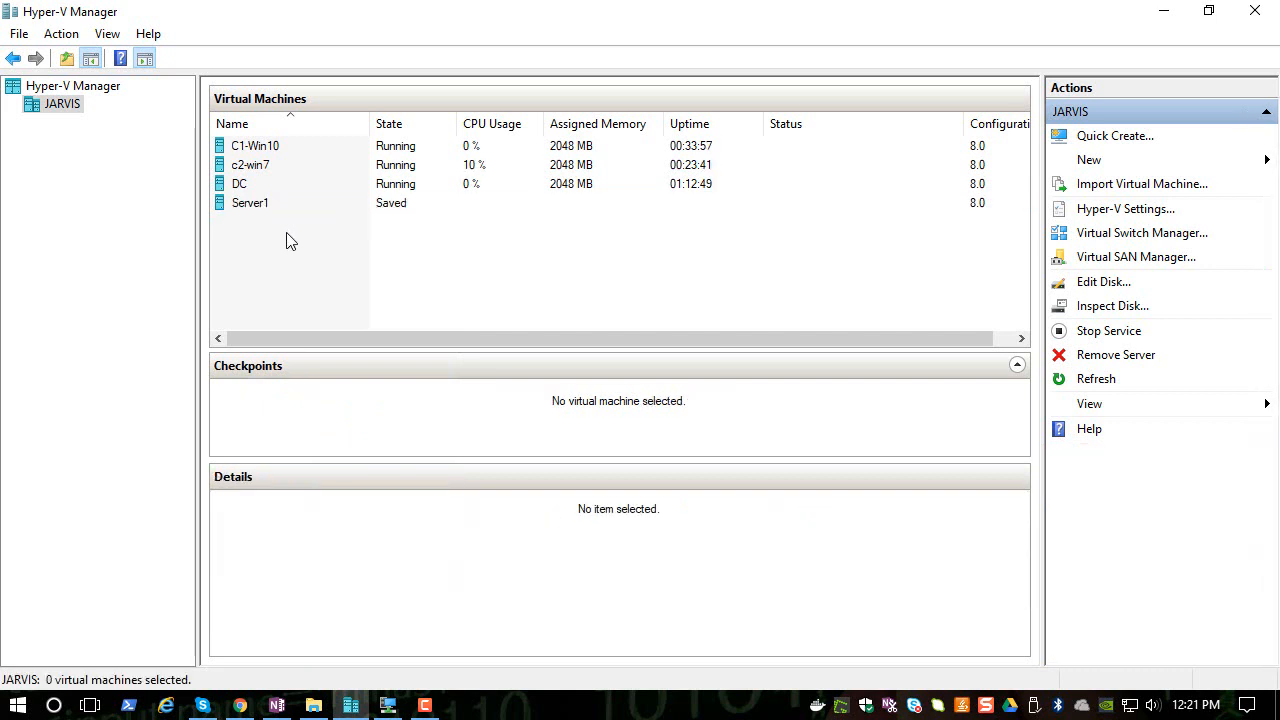
- Open a Virtual Machine Connection window to Server1
left_click(250, 207)
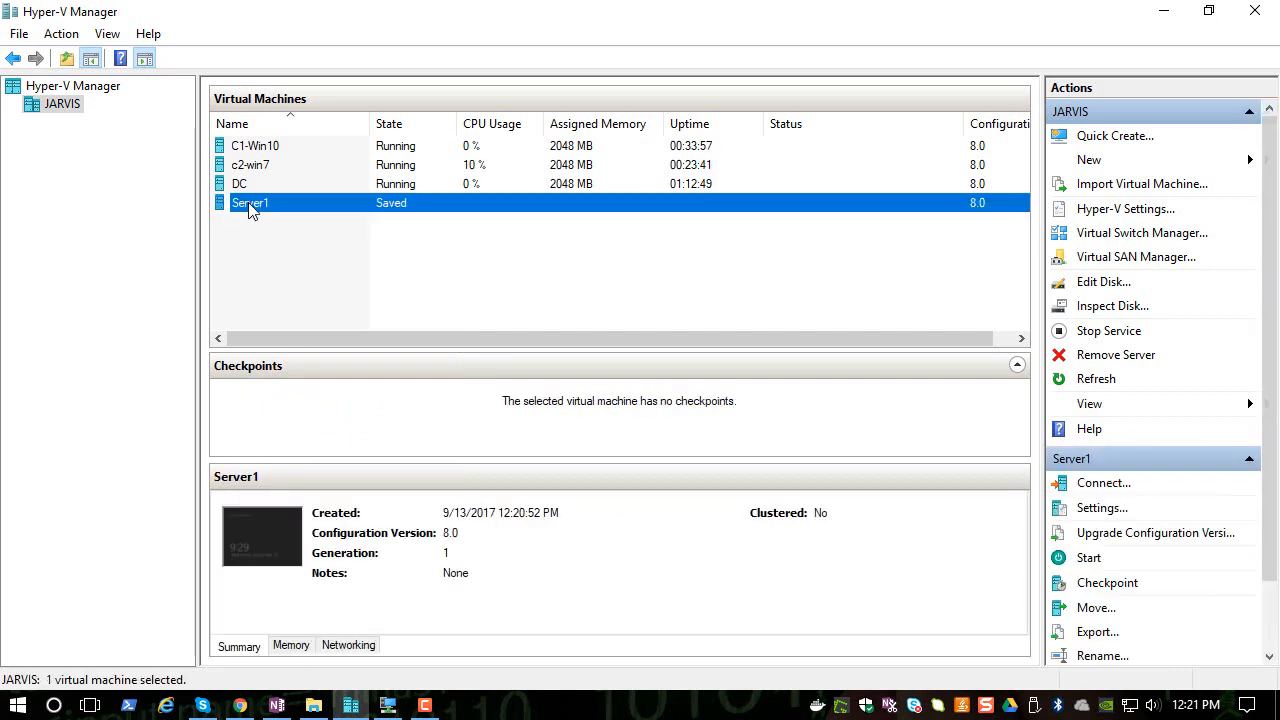
right_click(250, 204)
left_click(309, 216)
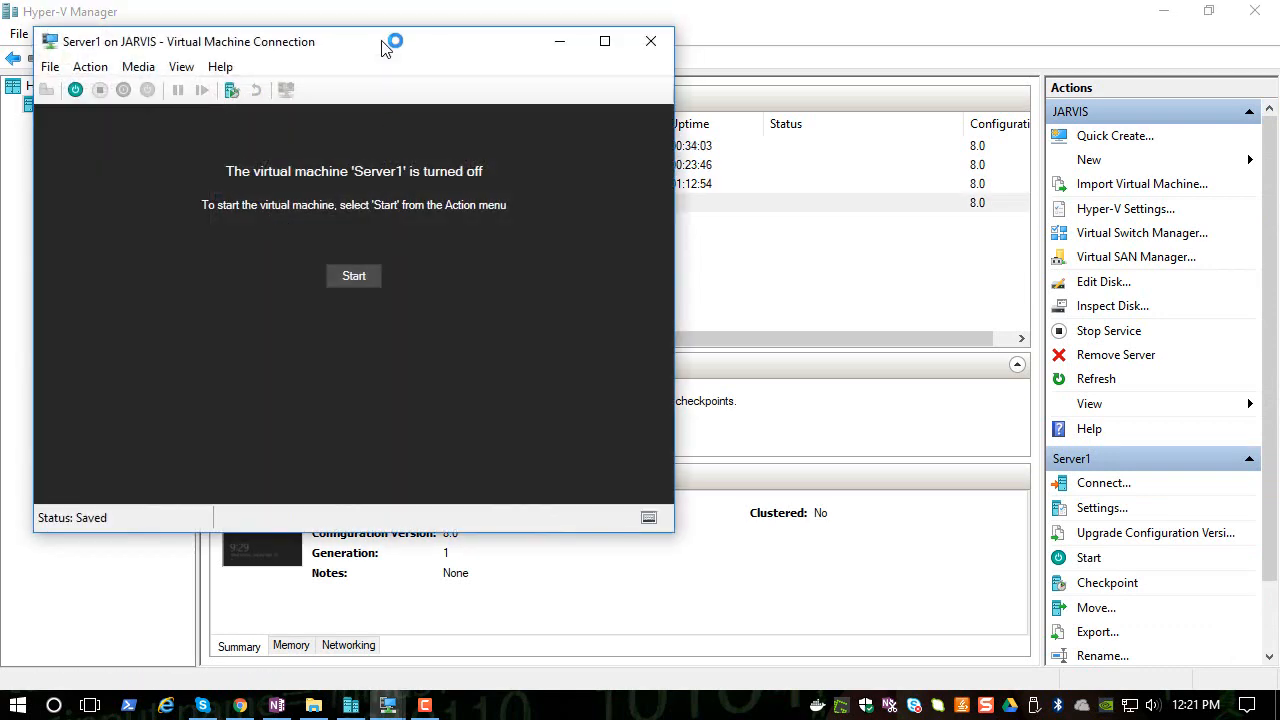
left_click_drag(383, 49, 560, 40)
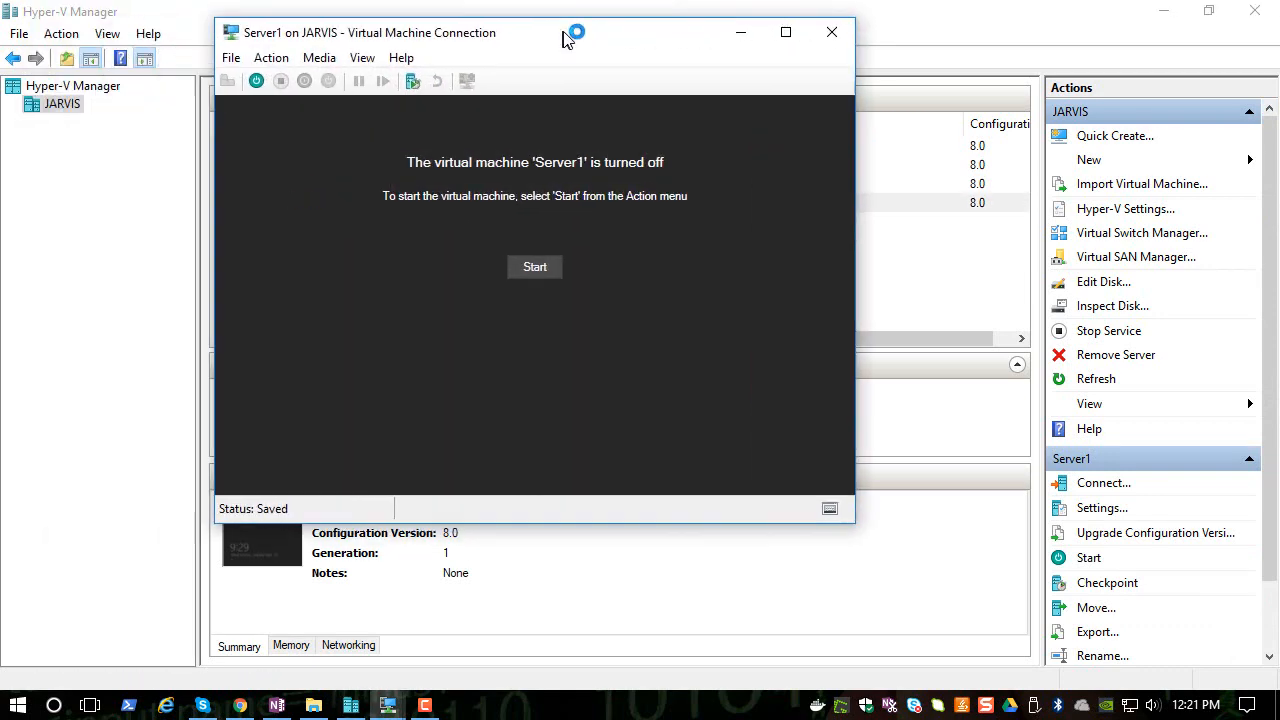
- Start Server1 and connect with the display size set to 800 by 600 pixels
left_click(545, 266)
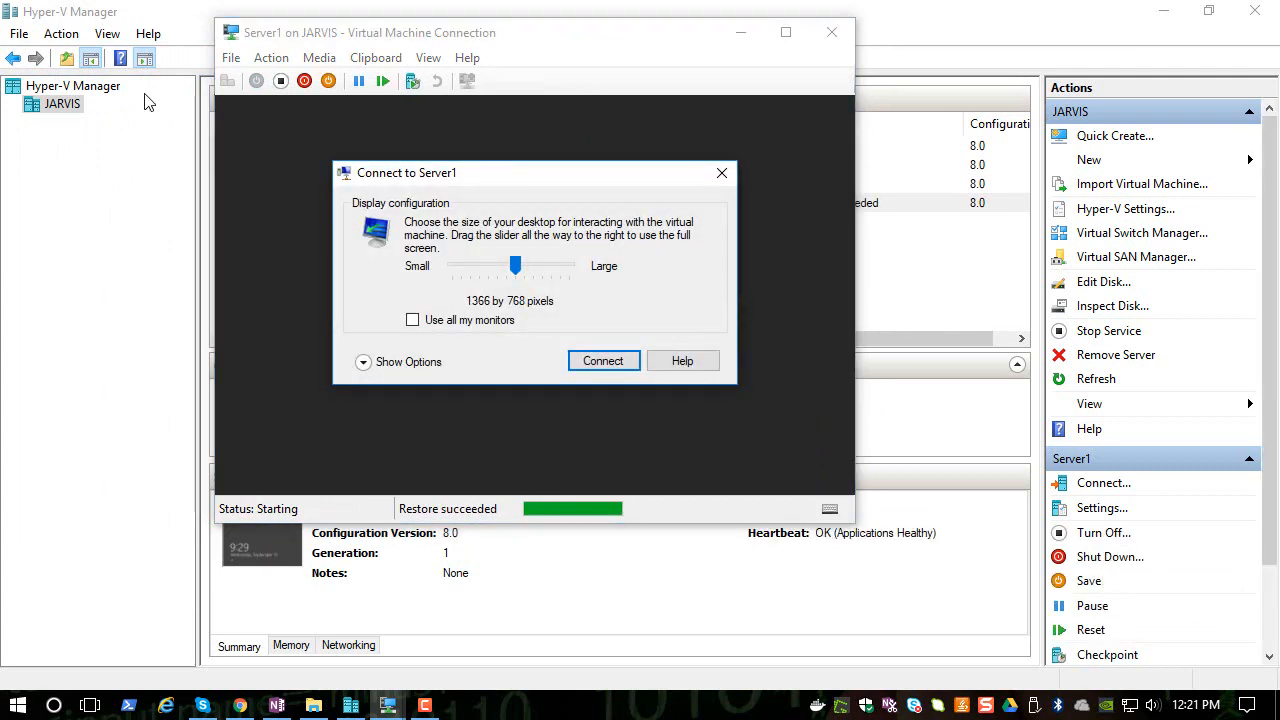
left_click(478, 268)
left_click_drag(478, 268, 463, 271)
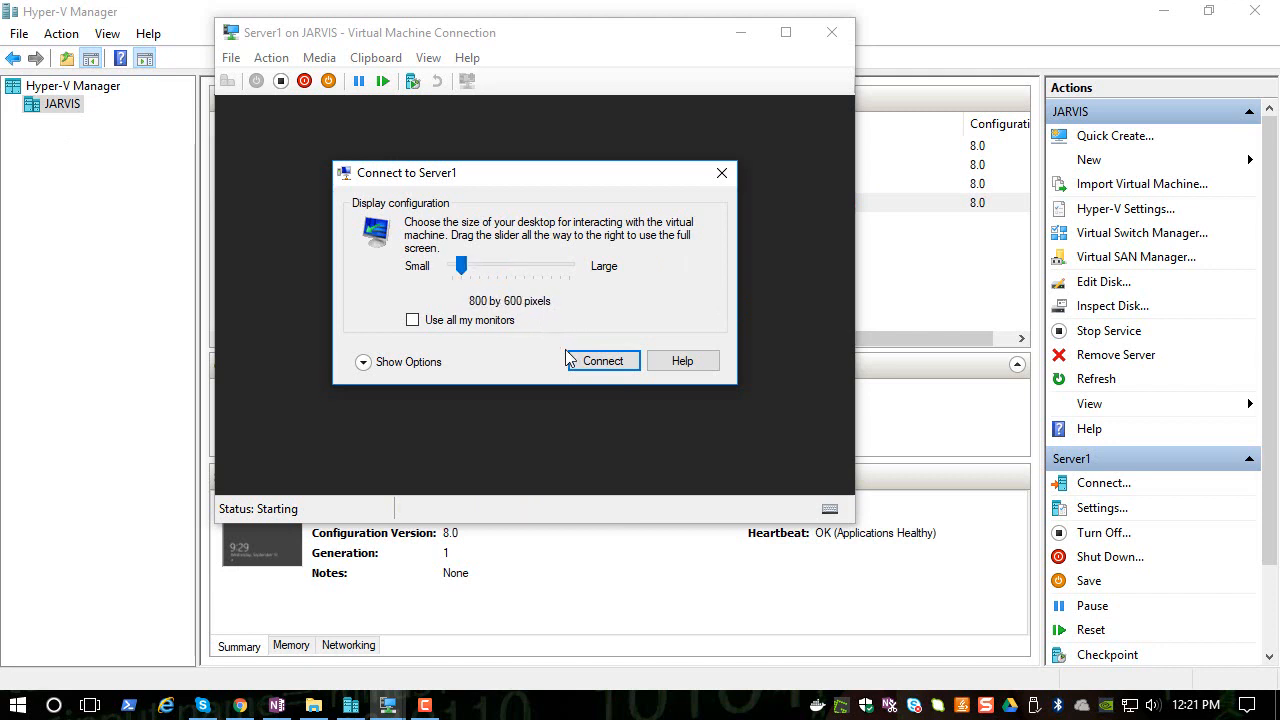
left_click(568, 357)
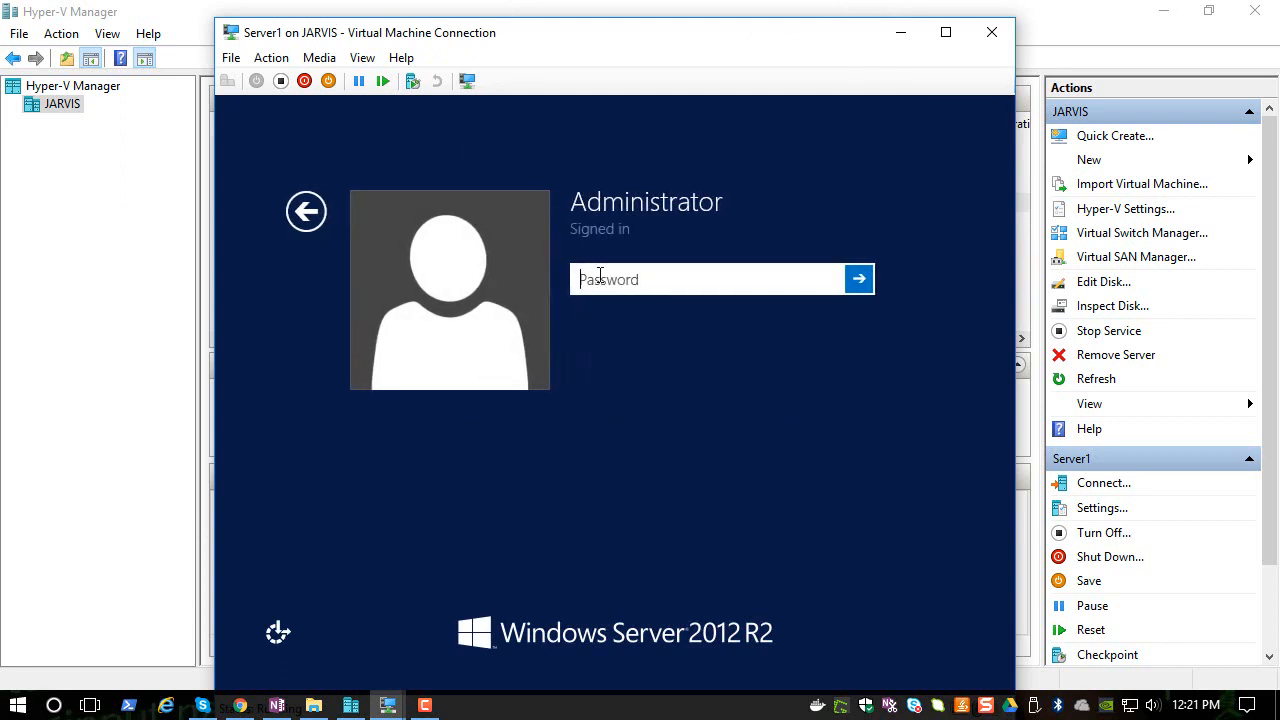
- Sign in to Server1 as Administrator with the account password
type("****")
key("Return")
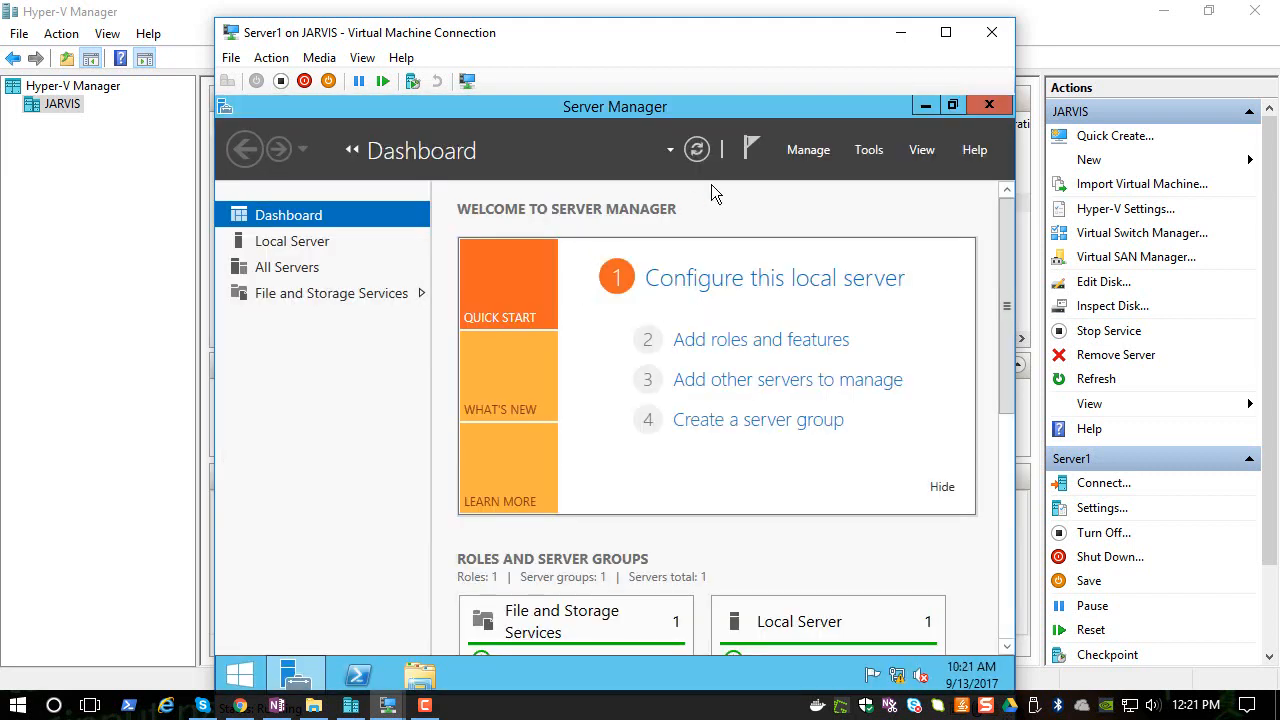
- Close Server Manager, open PowerShell in the VM and run hostname
left_click(987, 105)
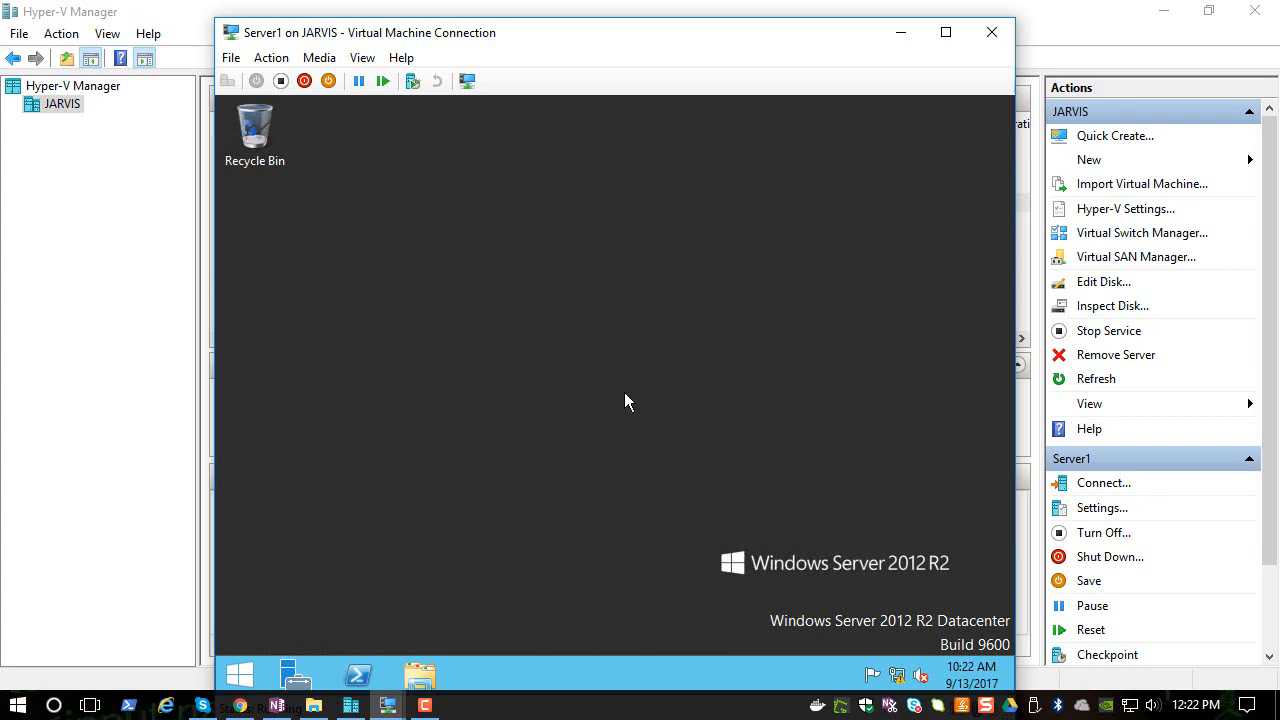
left_click(358, 680)
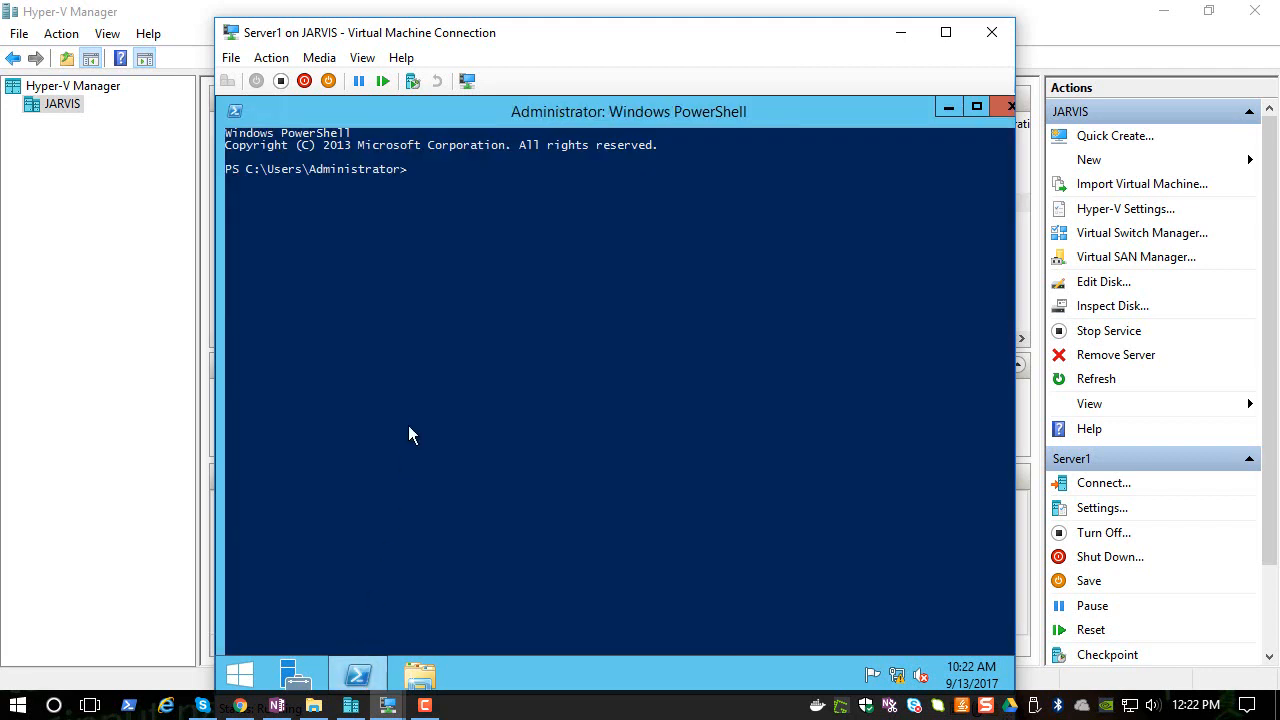
left_click(410, 418)
type("hostname")
key("Return")
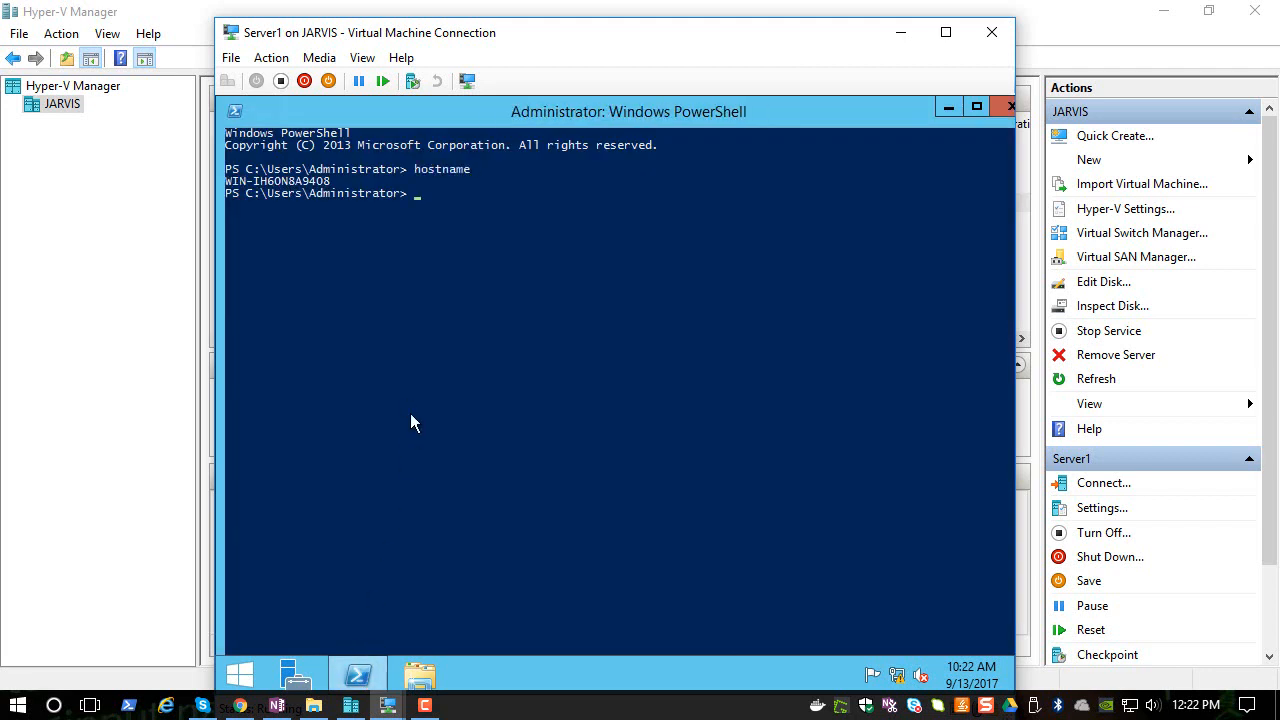
- Select the hostname output and minimize the PowerShell window
left_click_drag(334, 182, 229, 185)
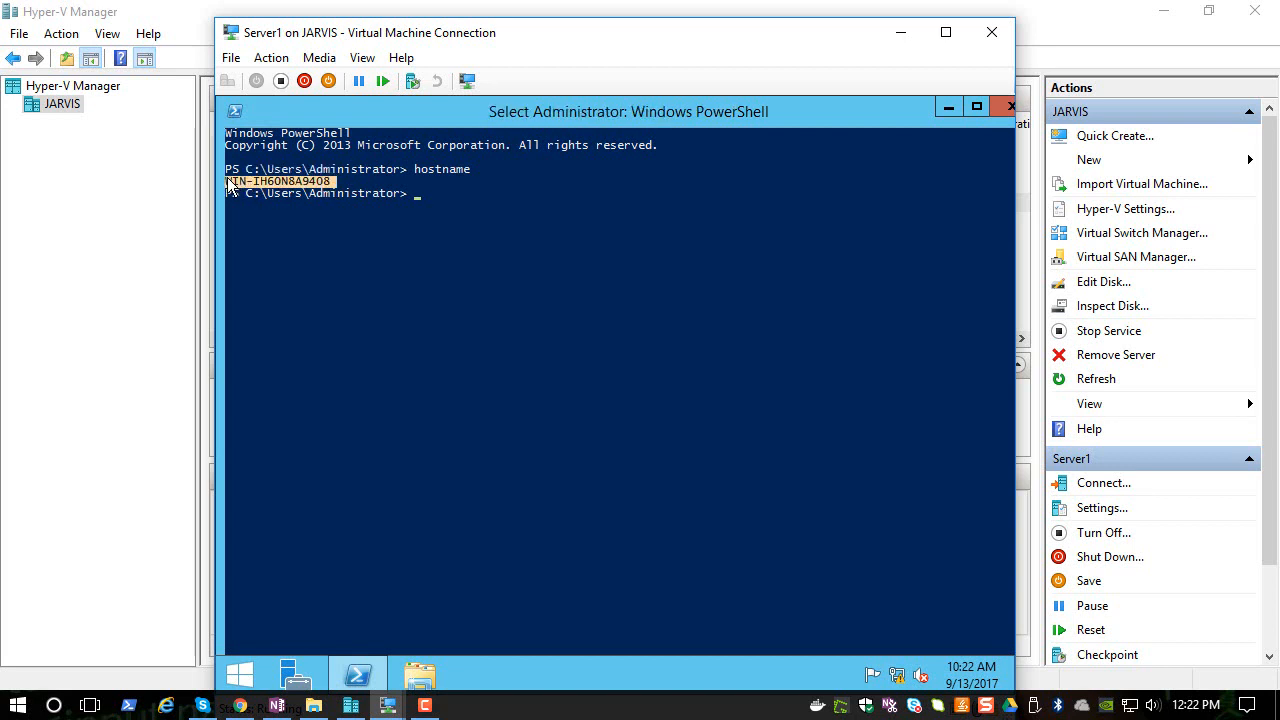
left_click(341, 243)
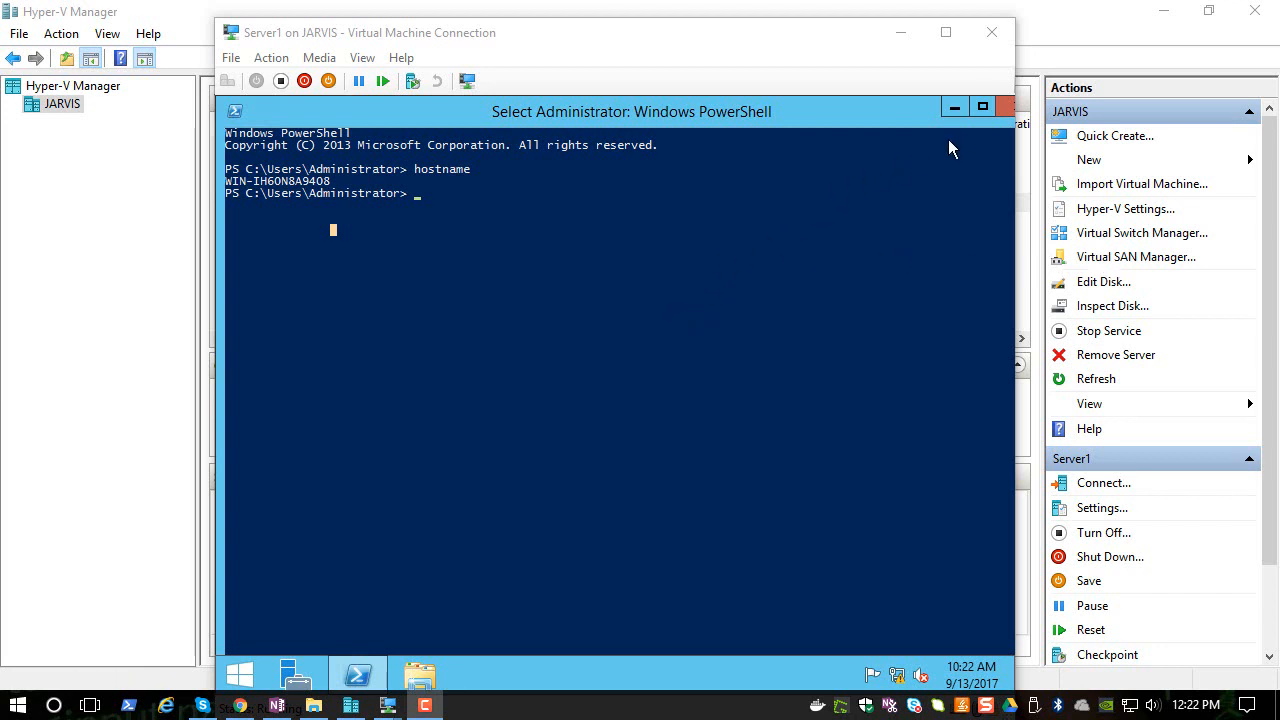
left_click(953, 108)
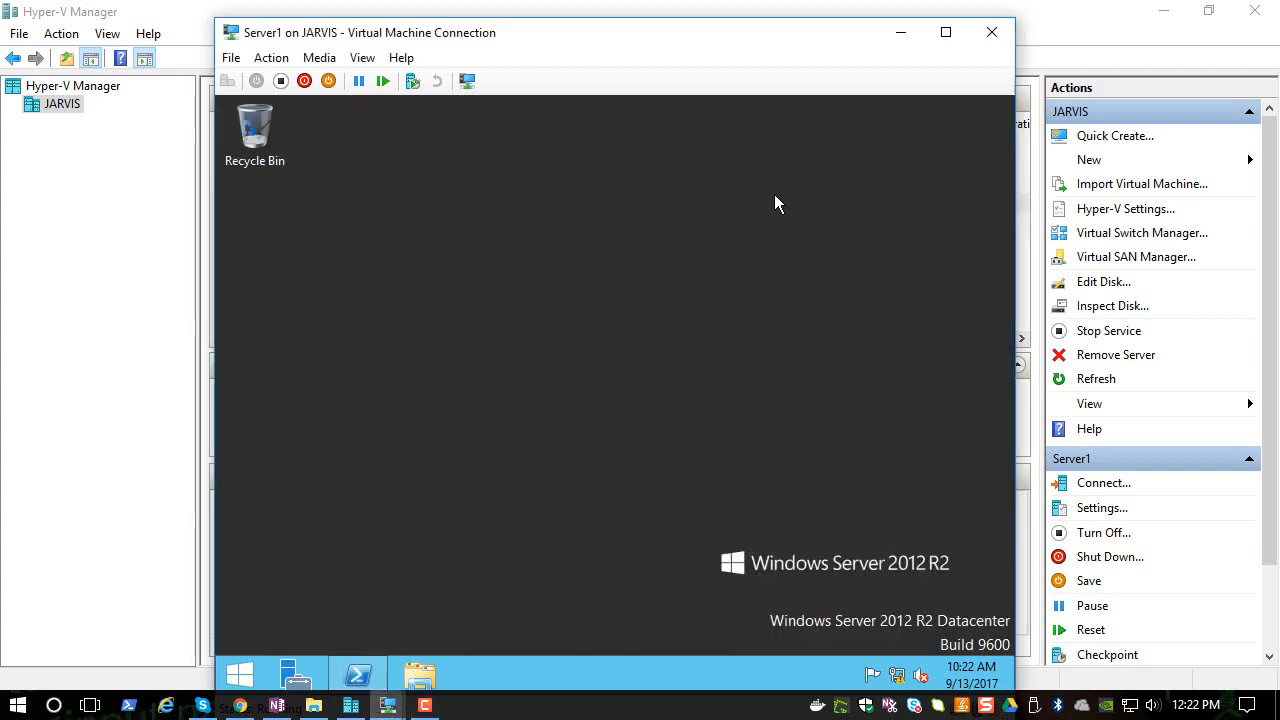
- Open Server Manager's Local Server page to examine the computer name
left_click(306, 684)
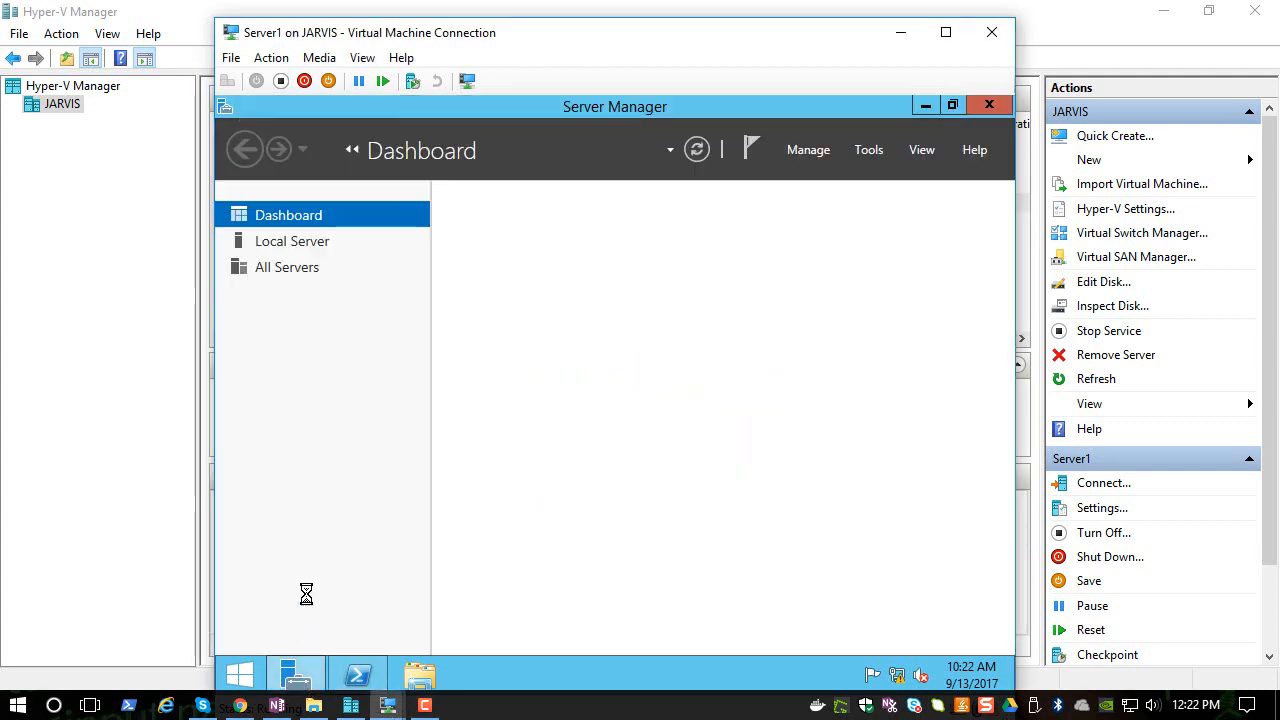
left_click(296, 246)
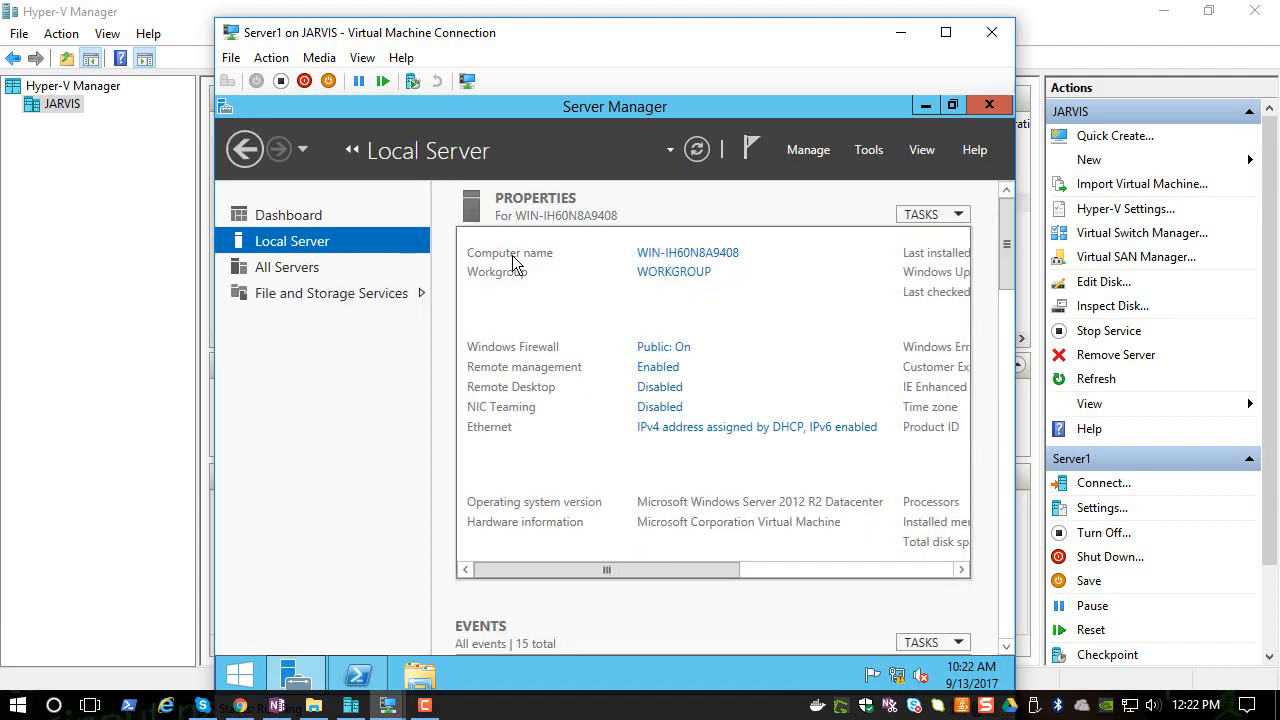
- Rename the Server1 VM's computer to server1 through System Properties and restart it now
left_click(721, 257)
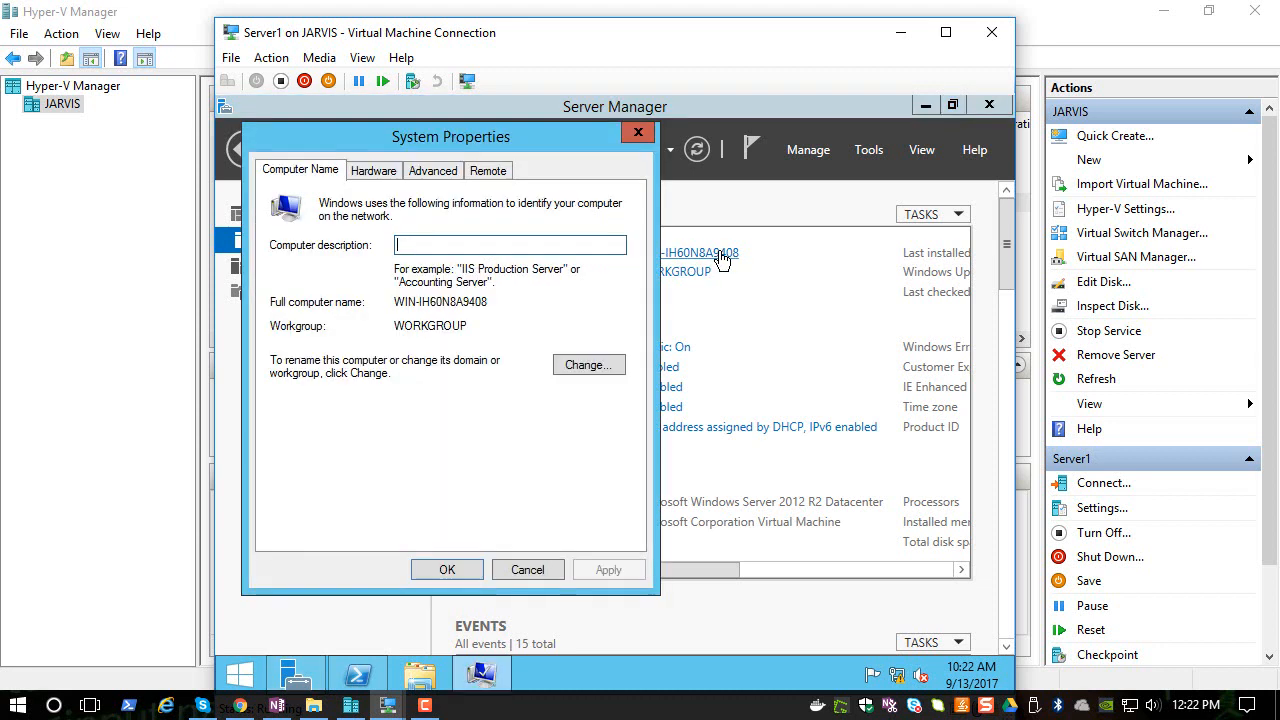
left_click(588, 366)
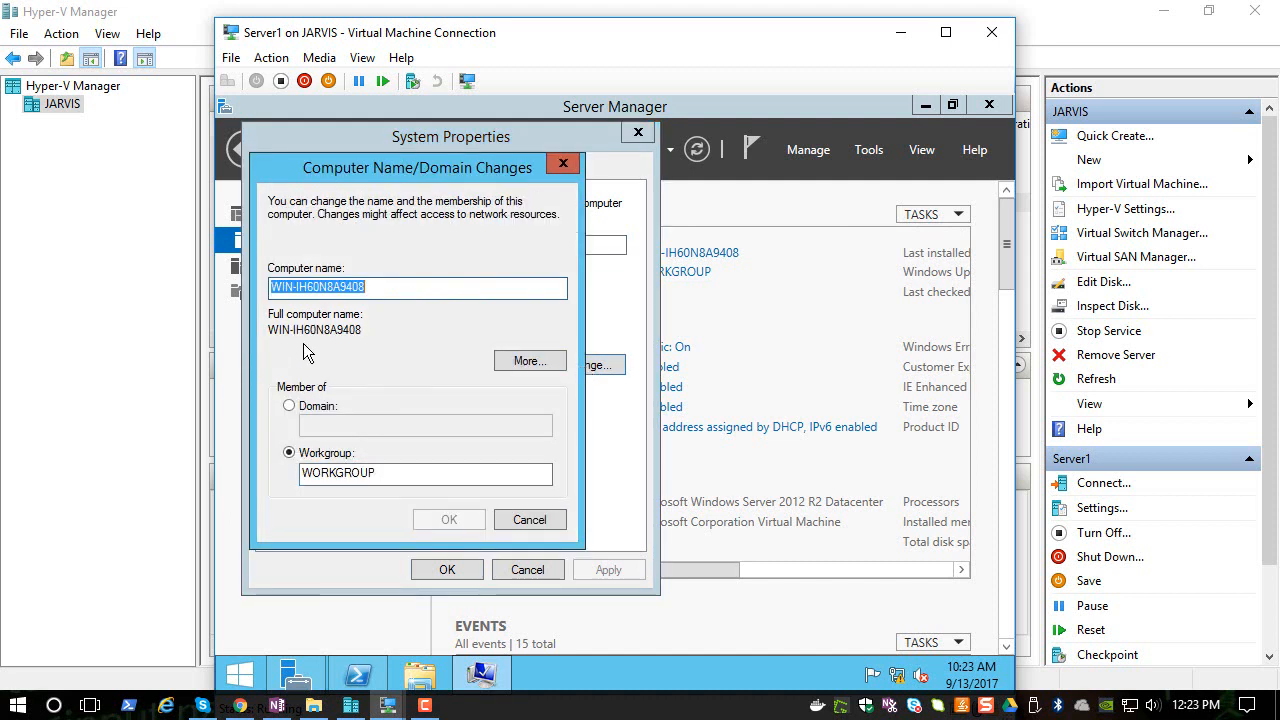
type("server1")
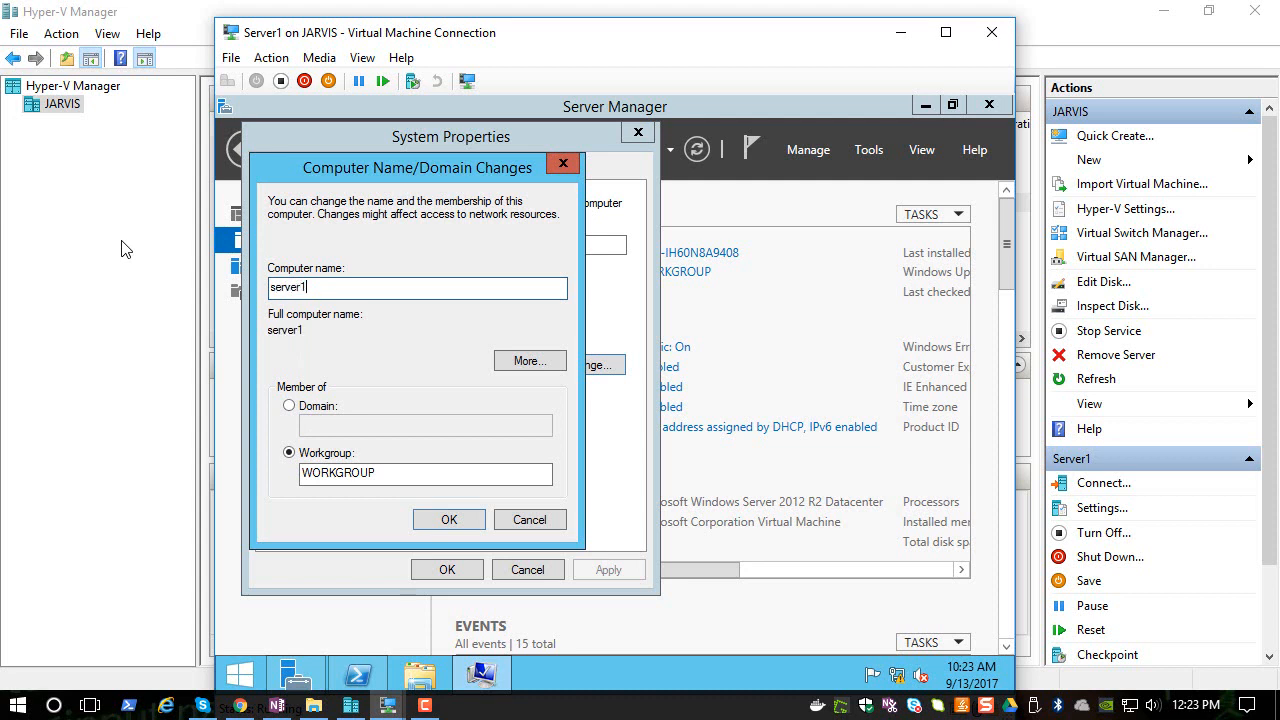
left_click(443, 523)
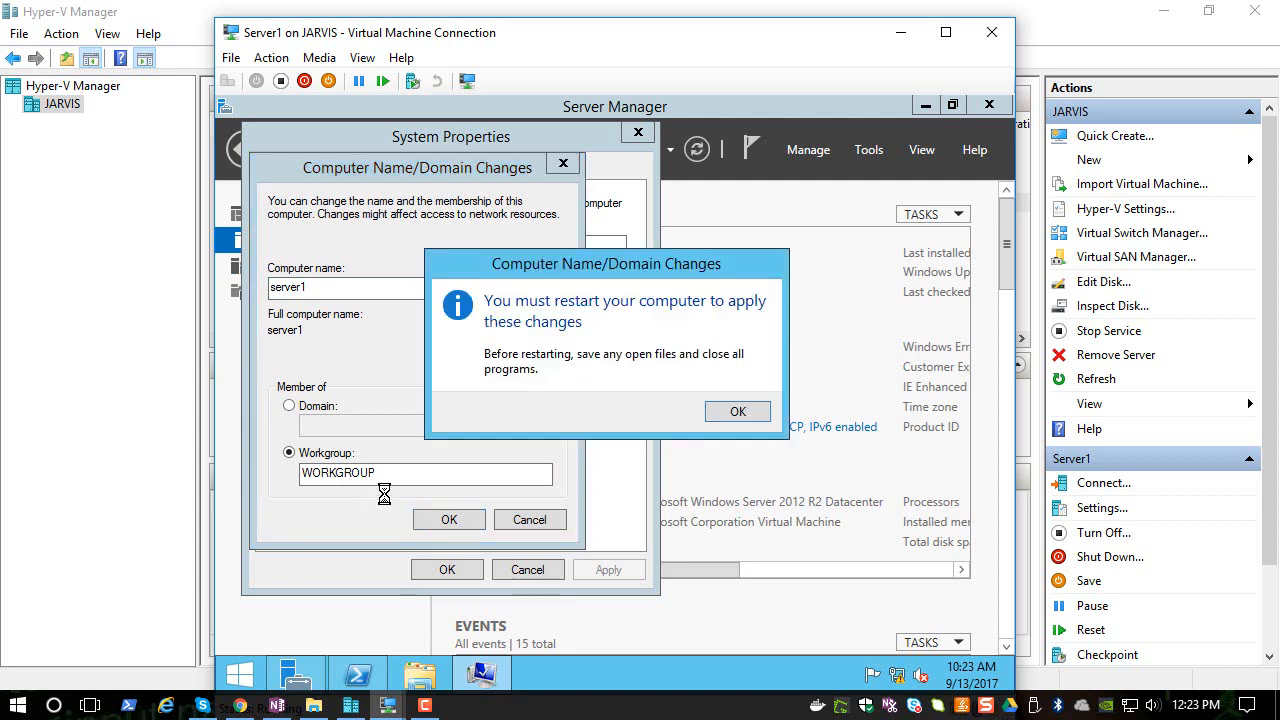
left_click(738, 413)
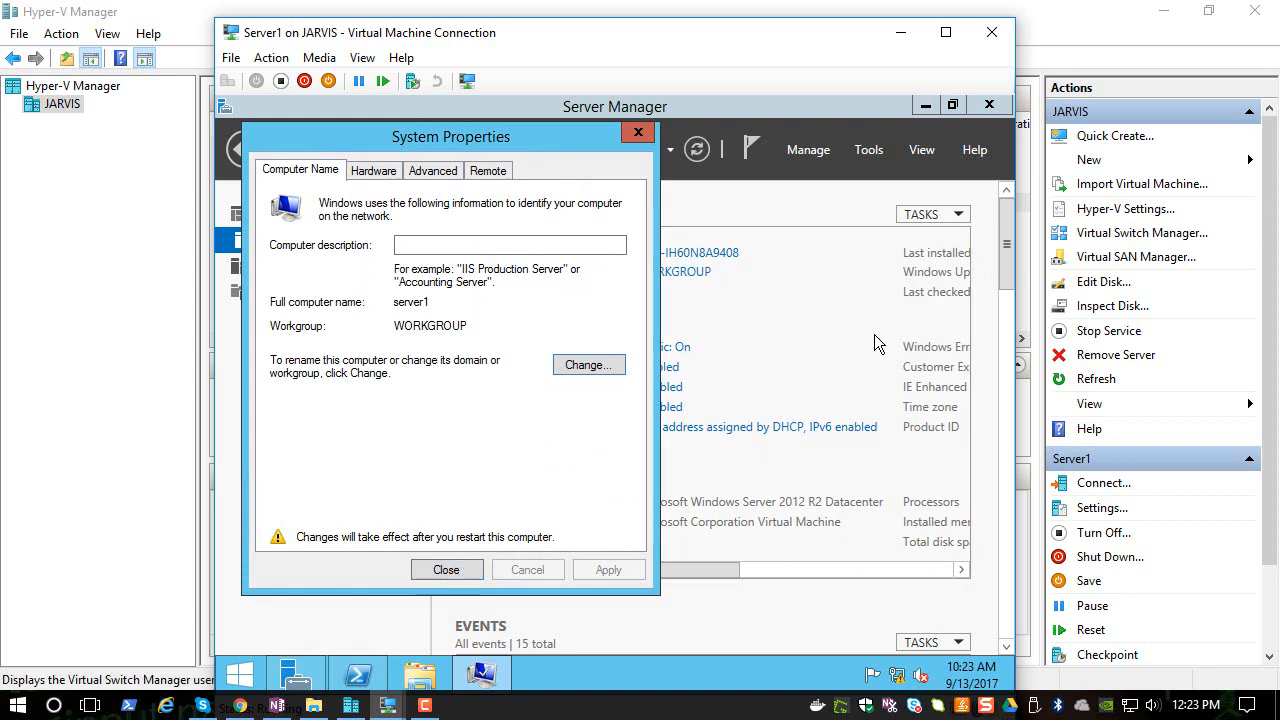
left_click(432, 572)
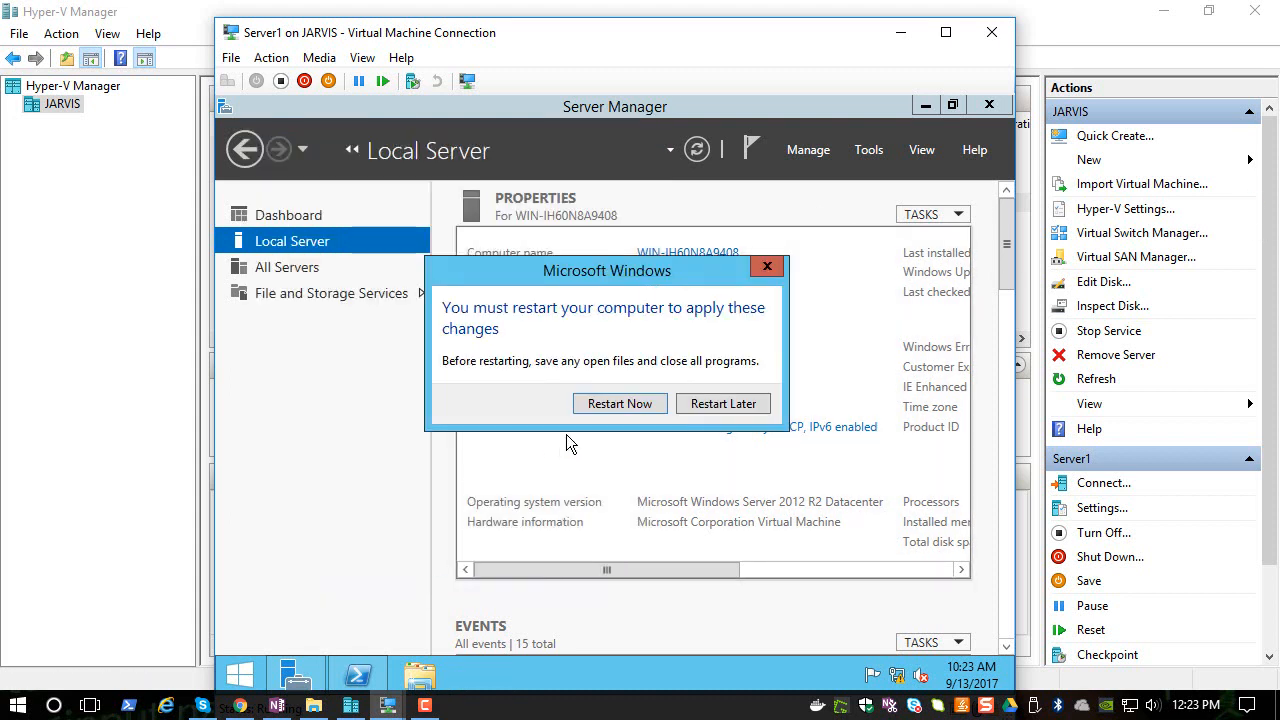
left_click(616, 406)
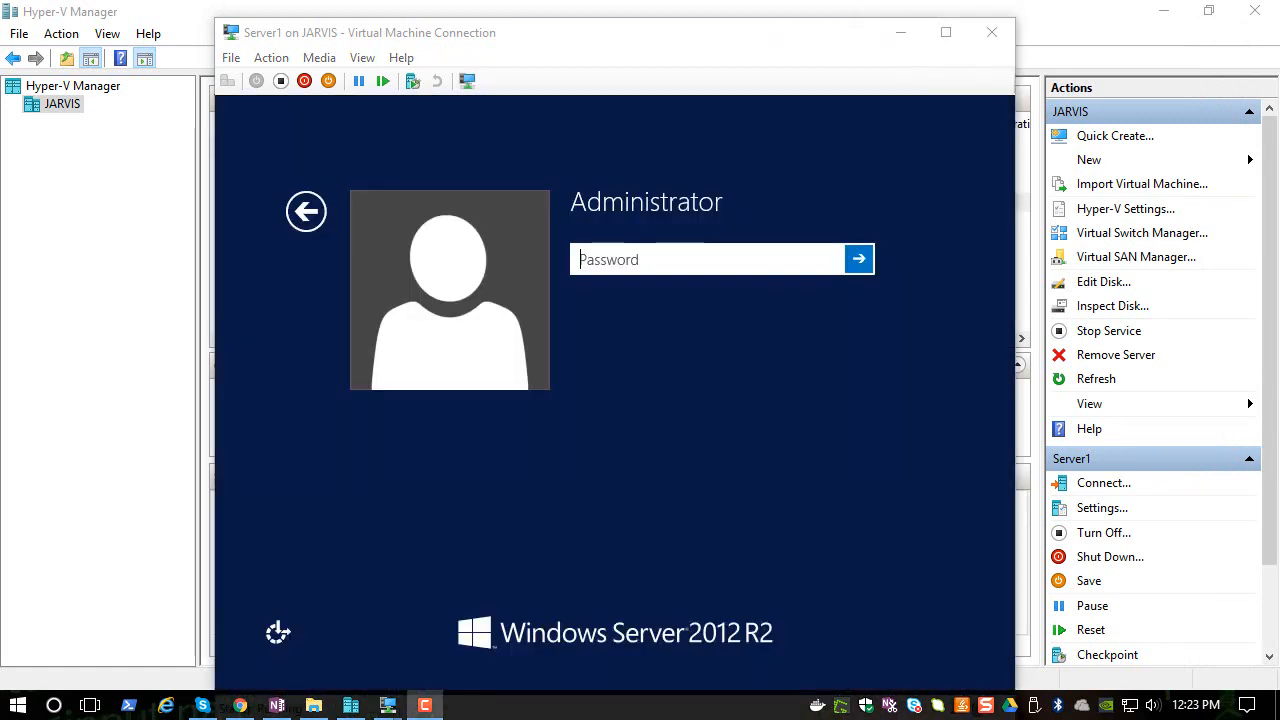
- Sign in to Server1 as Administrator with the account password
left_click(694, 258)
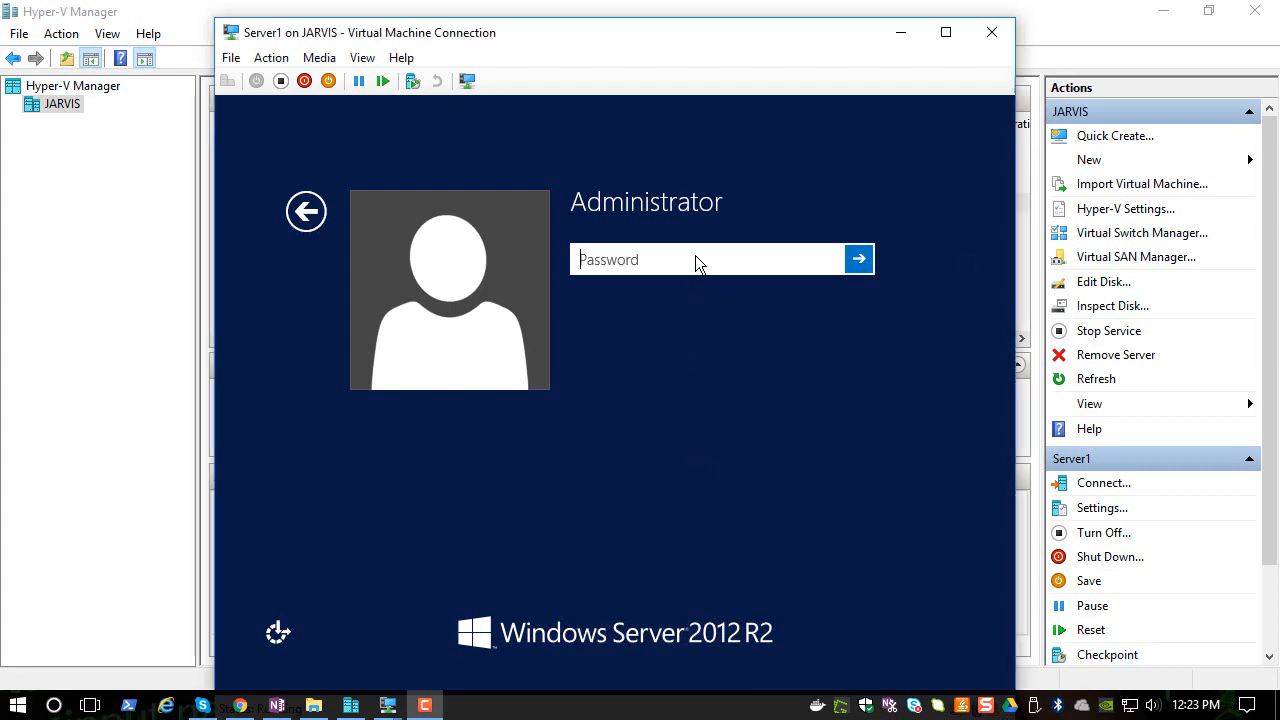
type("Pa")
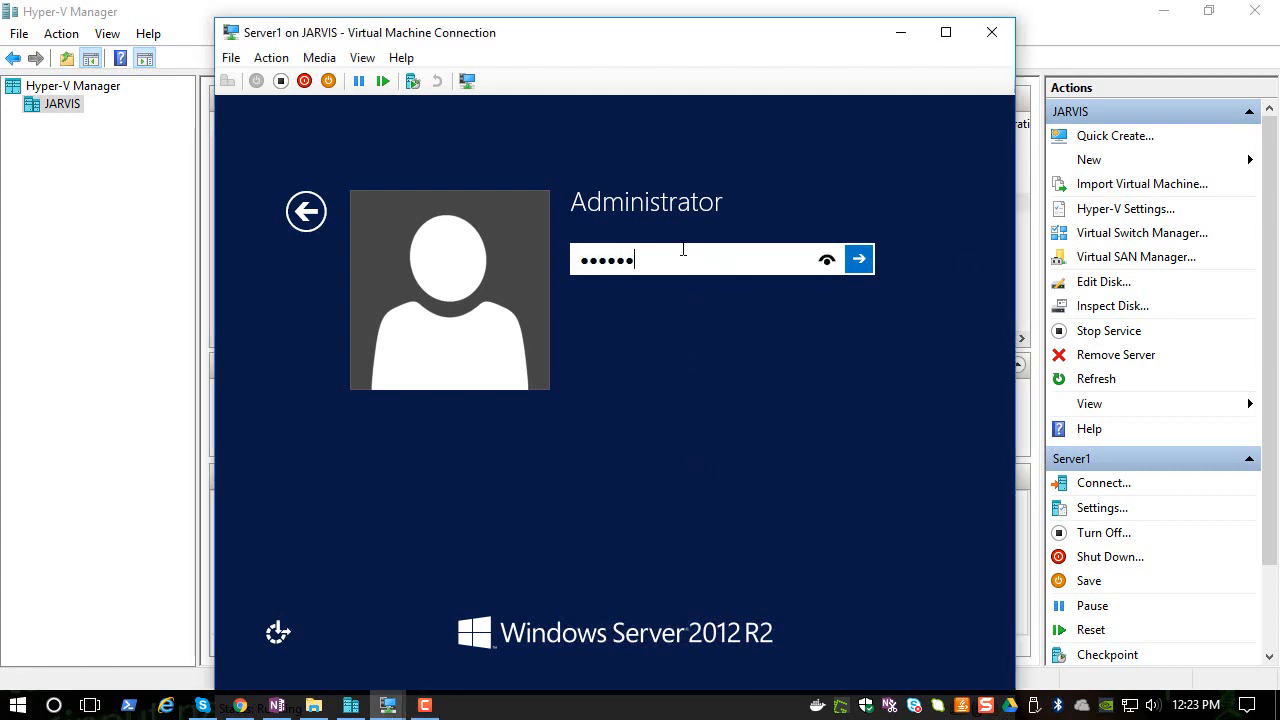
key("Return")
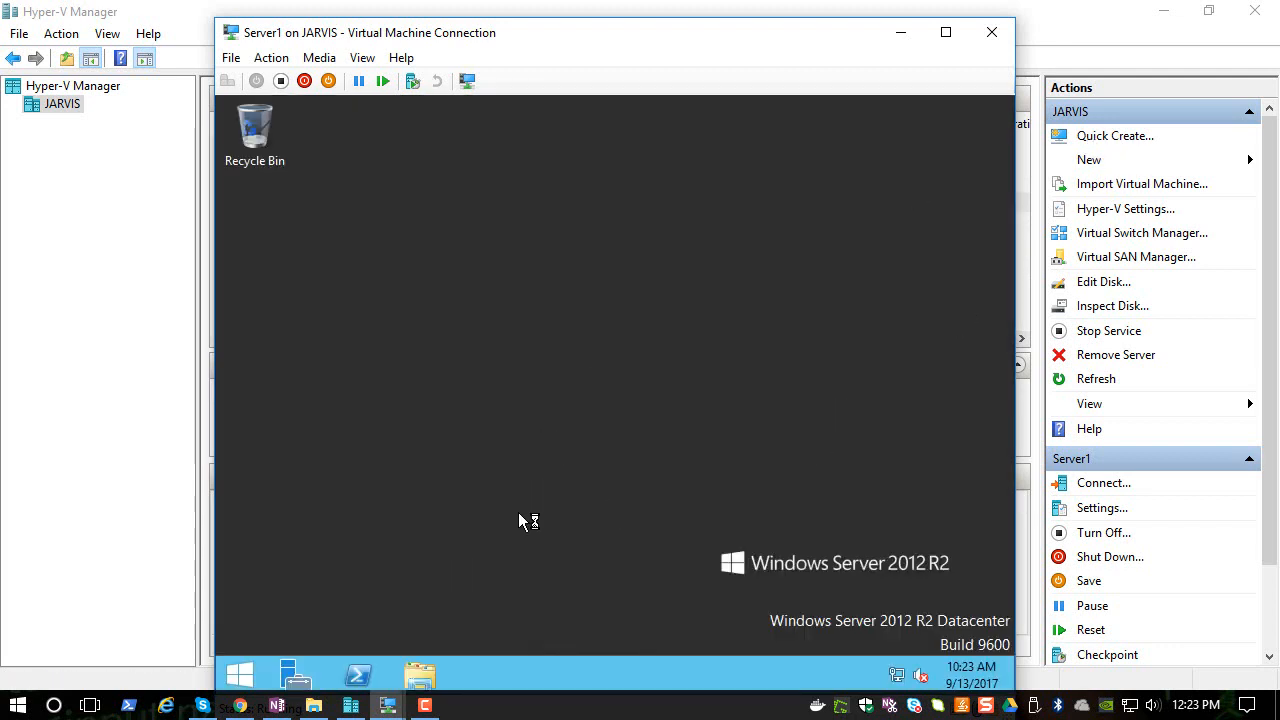
- Run hostname in PowerShell on Server1, then close PowerShell and the Server1 connection window
left_click(362, 660)
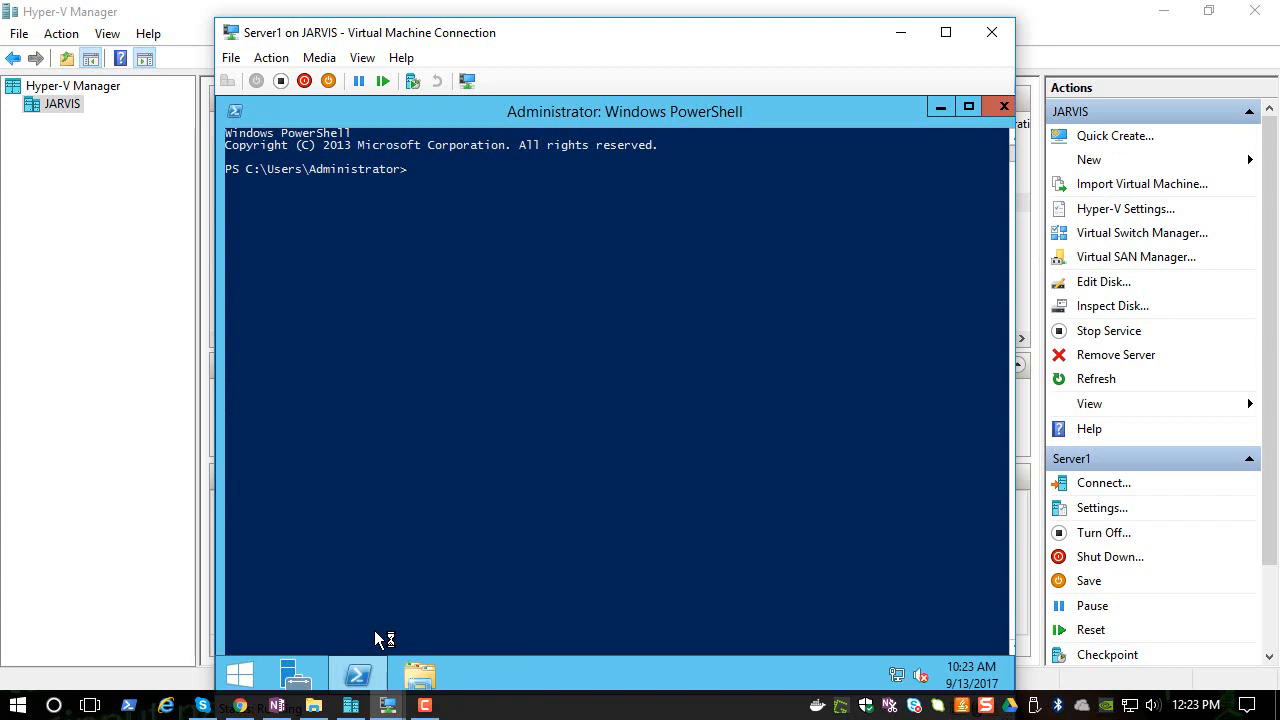
type("hostname")
key("Return")
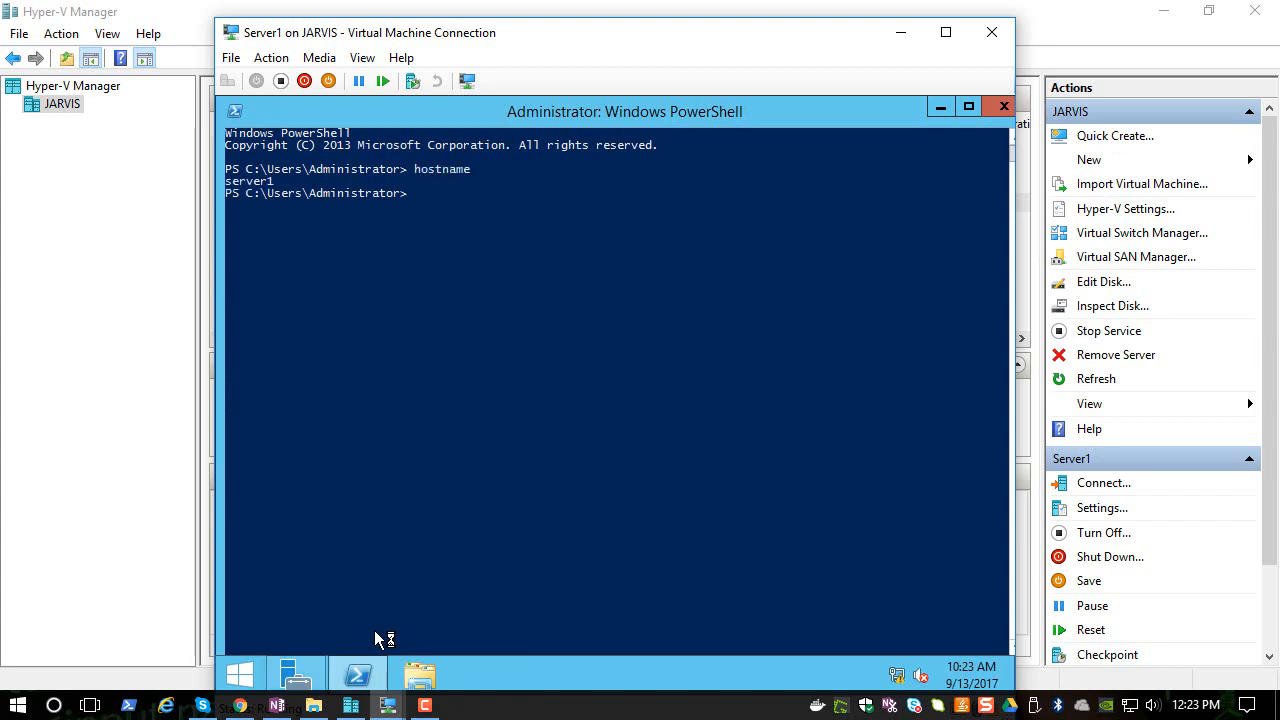
key("F9")
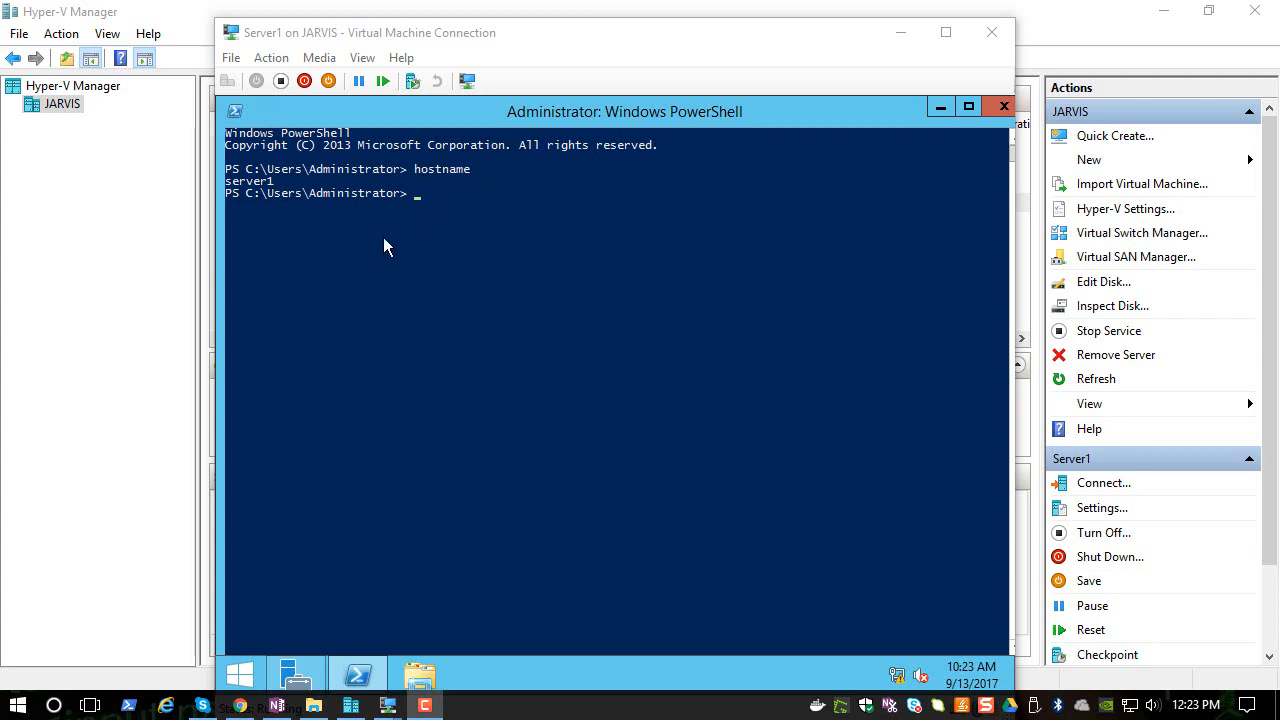
left_click(1003, 108)
left_click(989, 104)
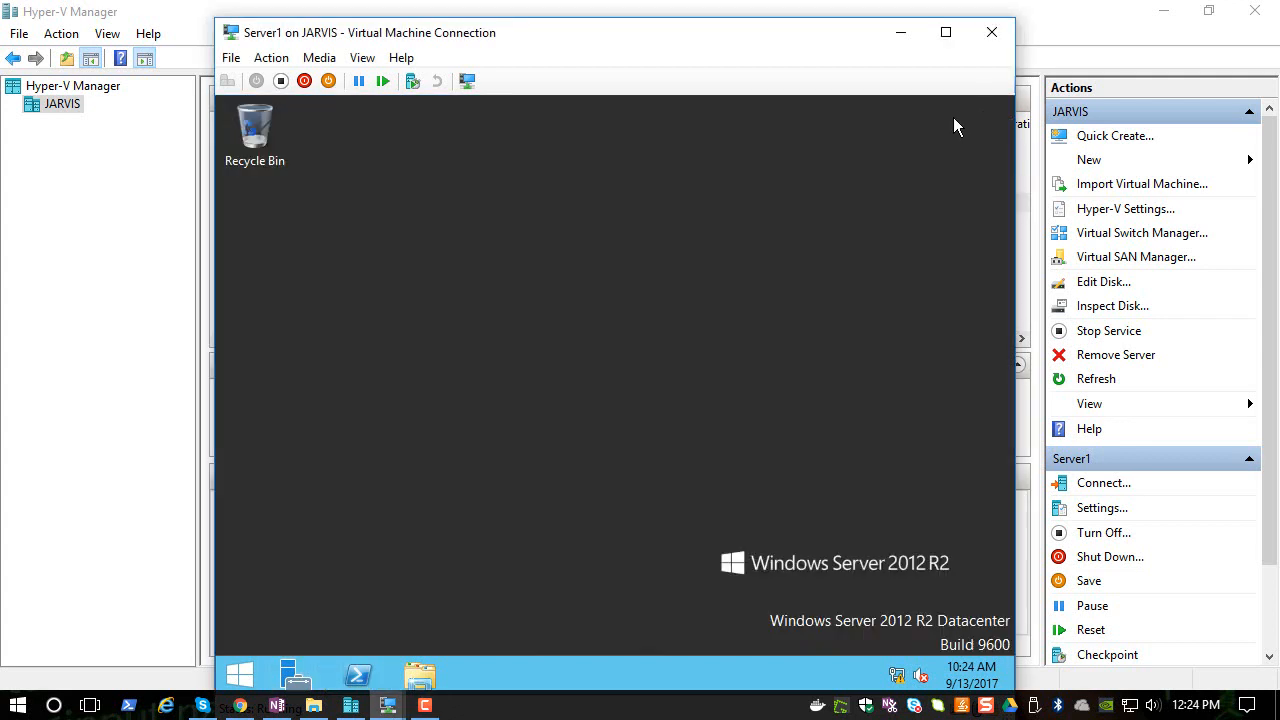
left_click(991, 32)
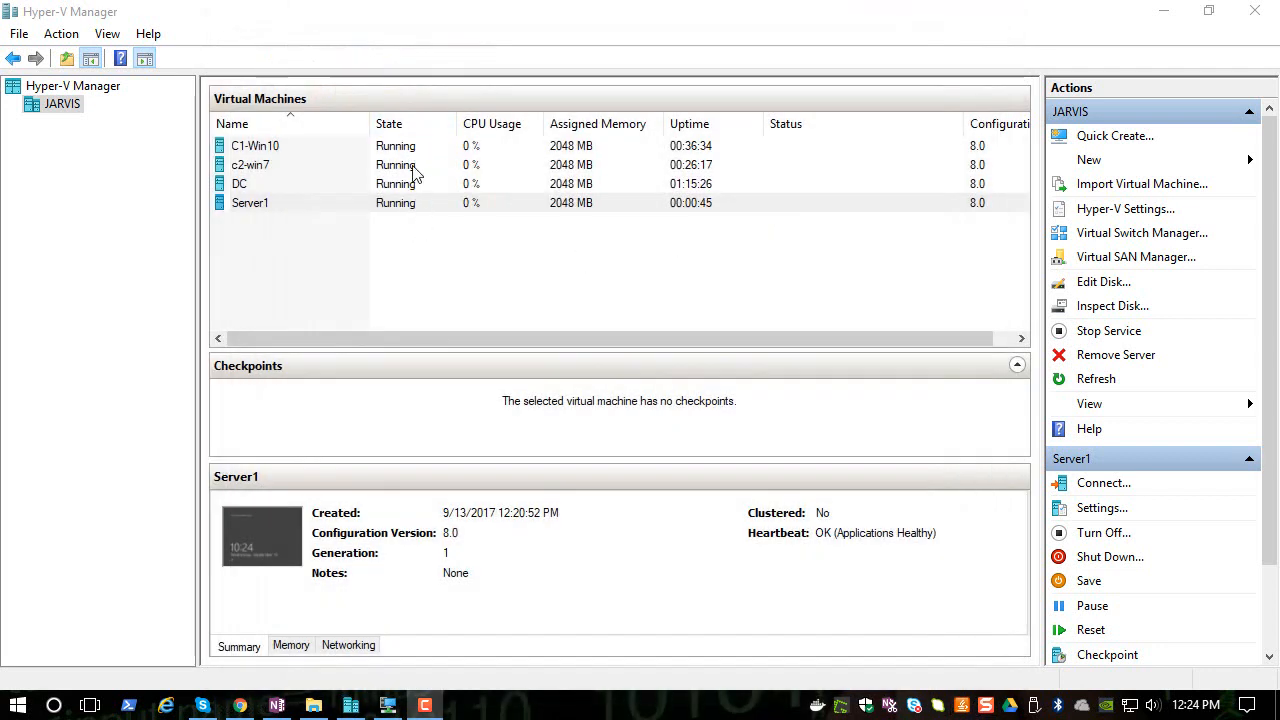
- Connect to the DC virtual machine with a slightly smaller display size
left_click(278, 186)
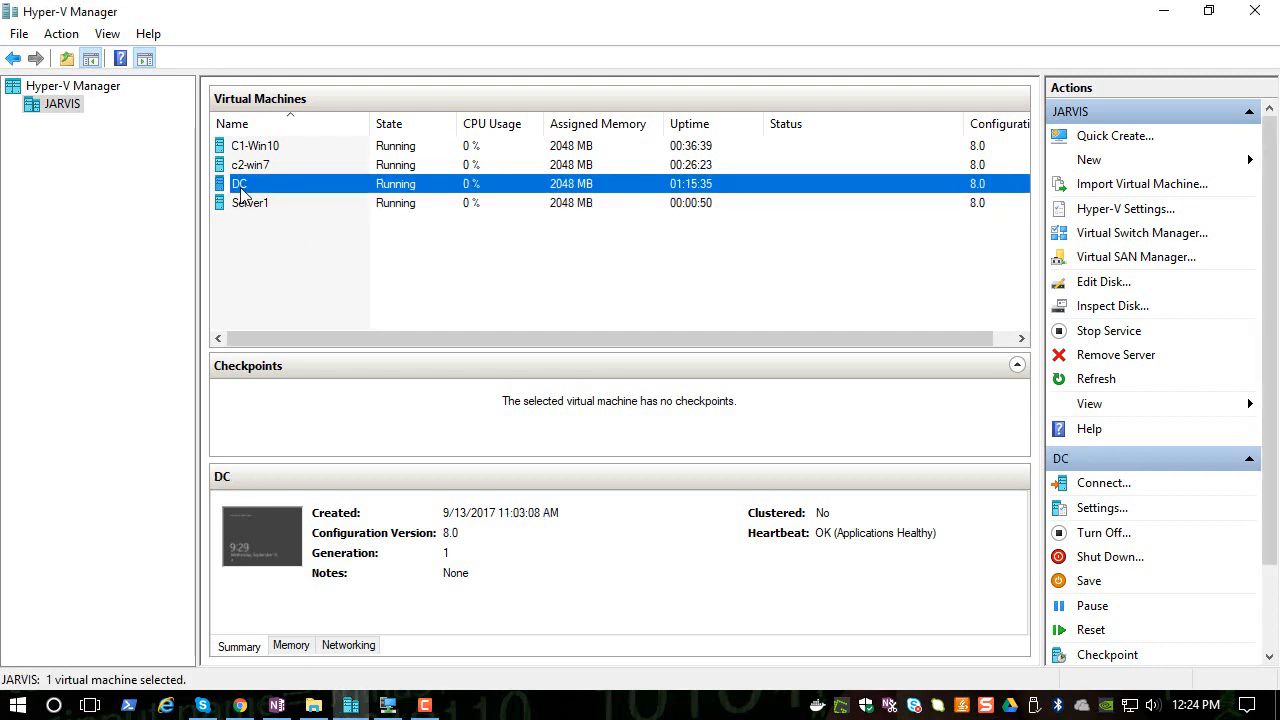
right_click(265, 192)
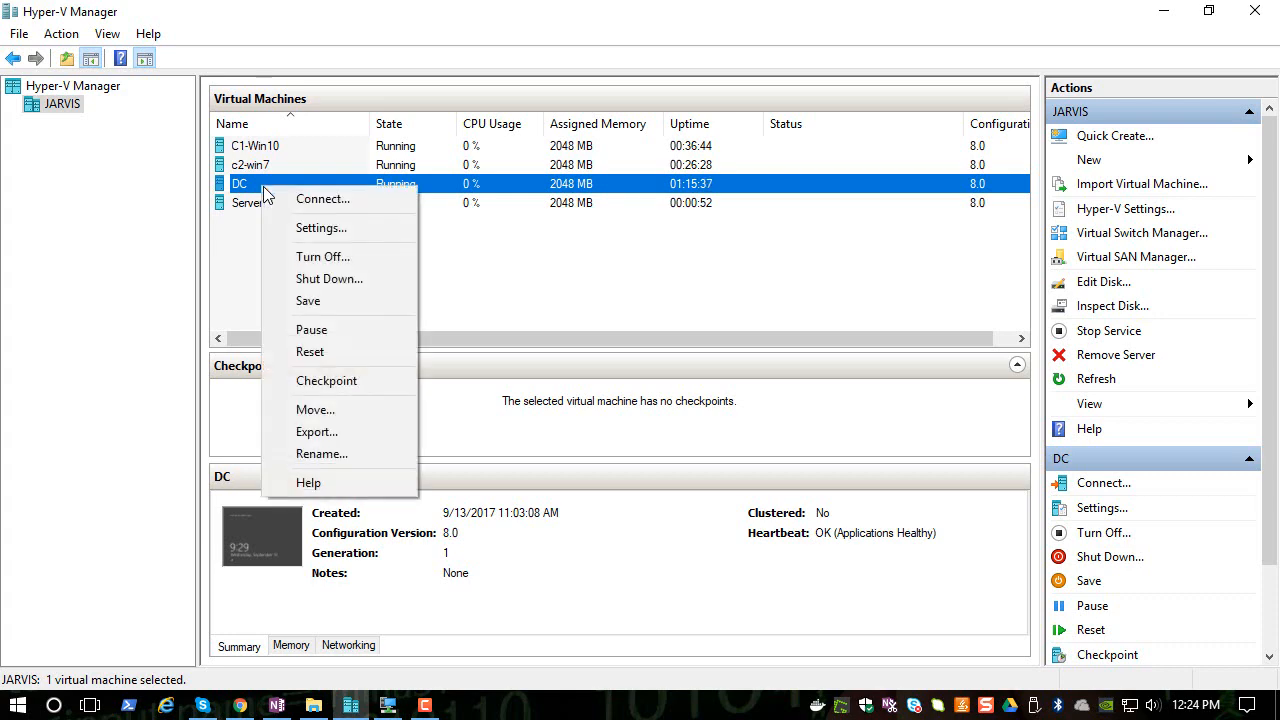
left_click(290, 198)
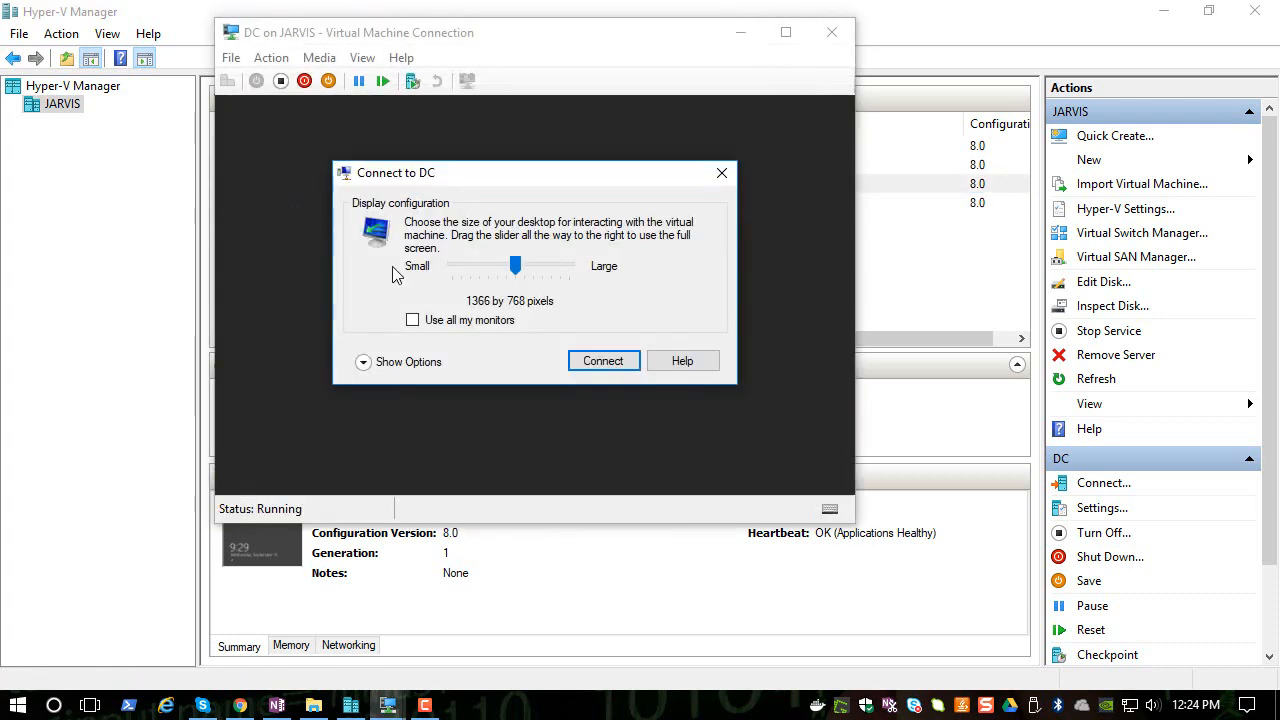
left_click_drag(487, 270, 462, 274)
left_click(578, 358)
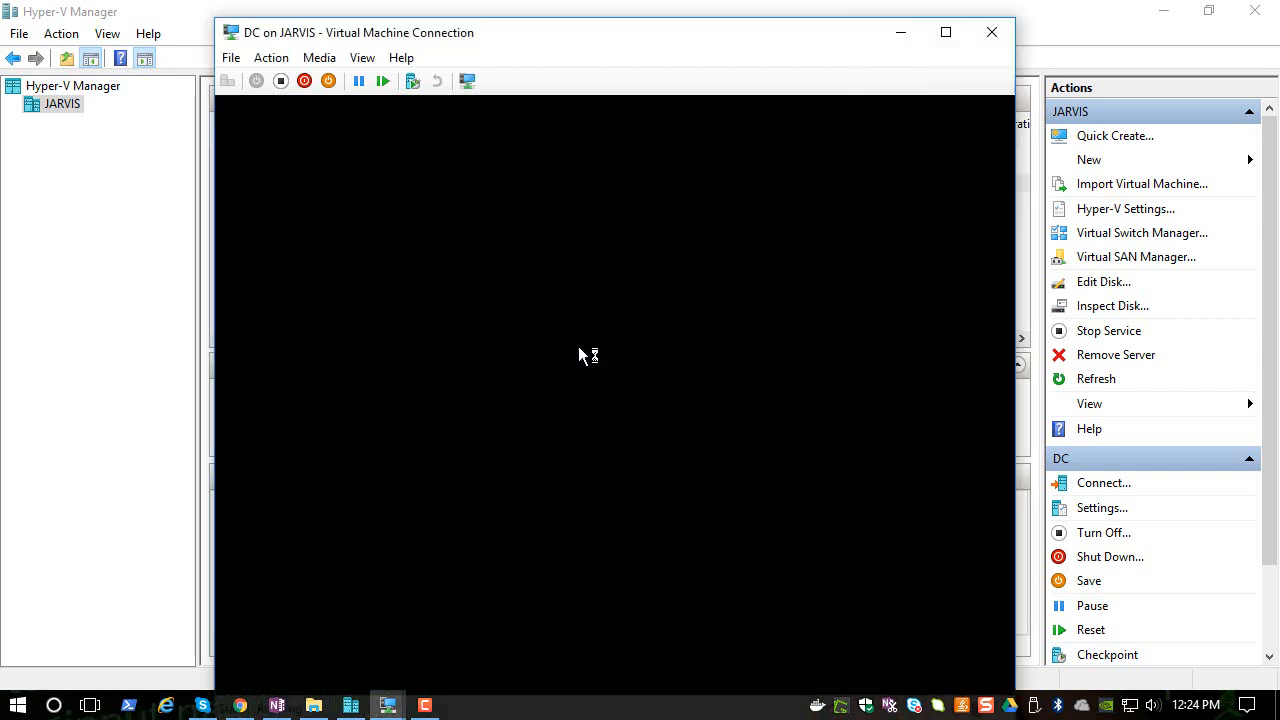
- Sign in to DC as Administrator with the account password
type("*********")
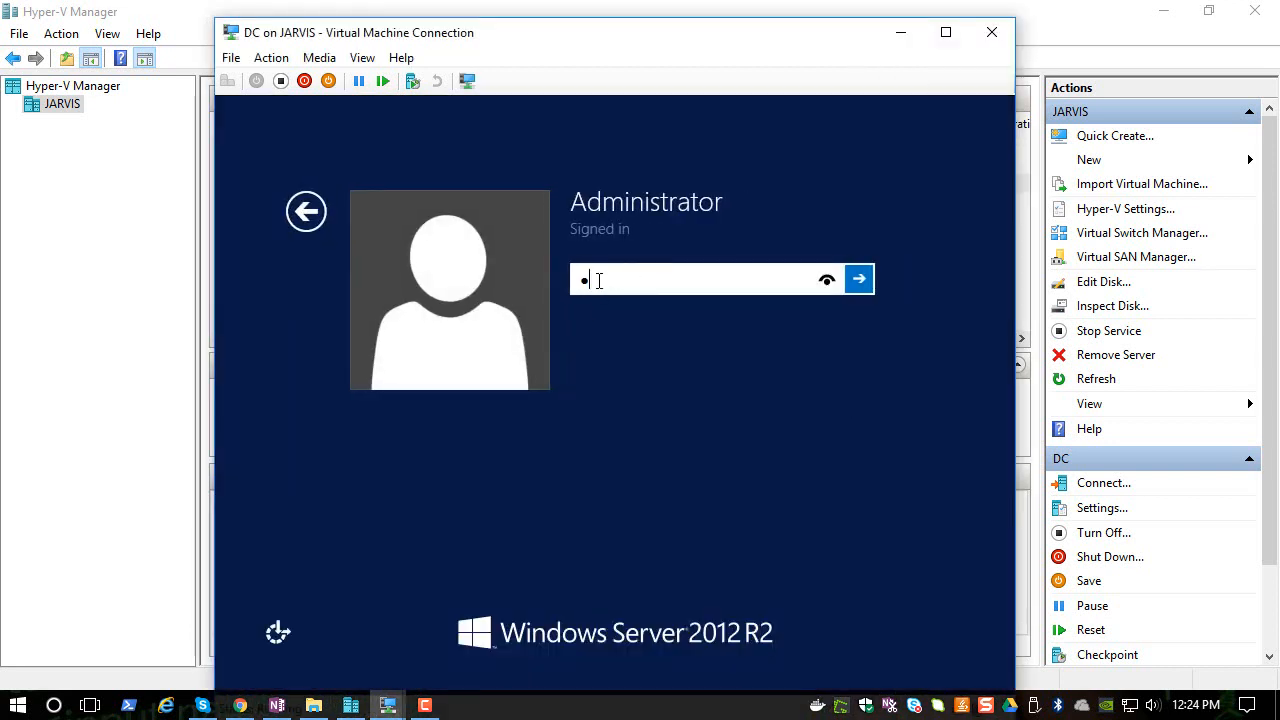
type("**")
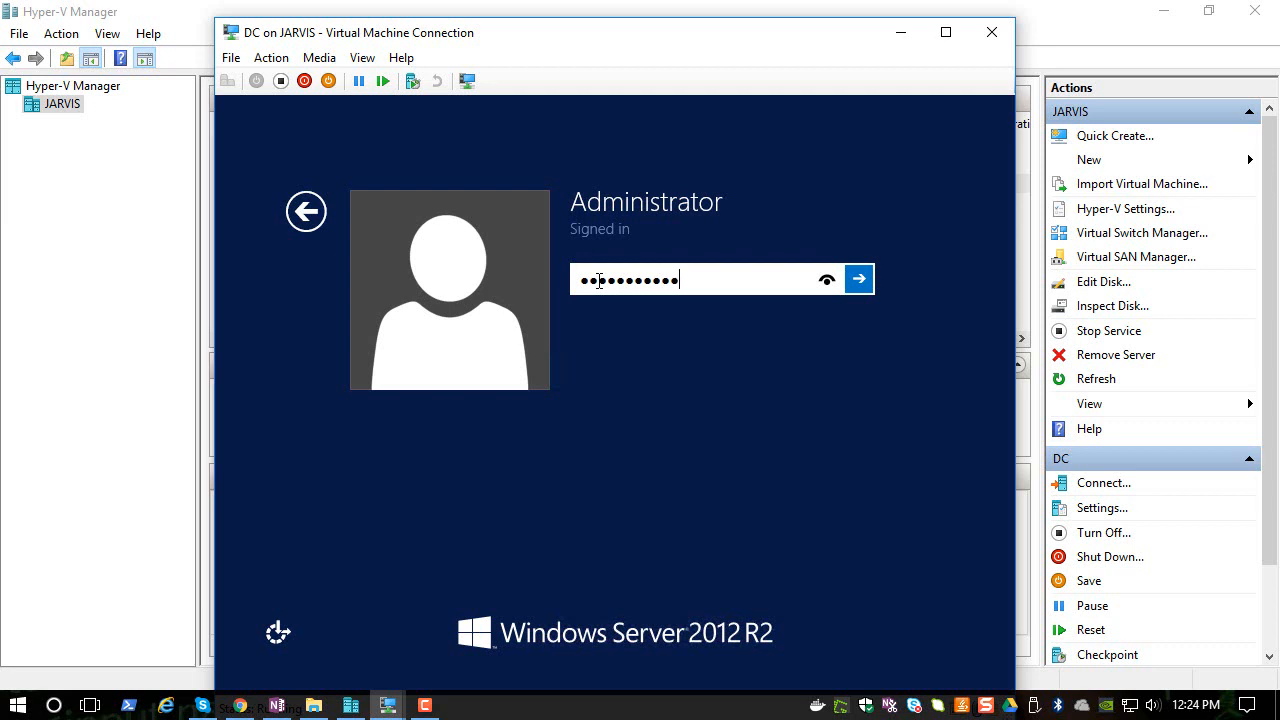
key("Return")
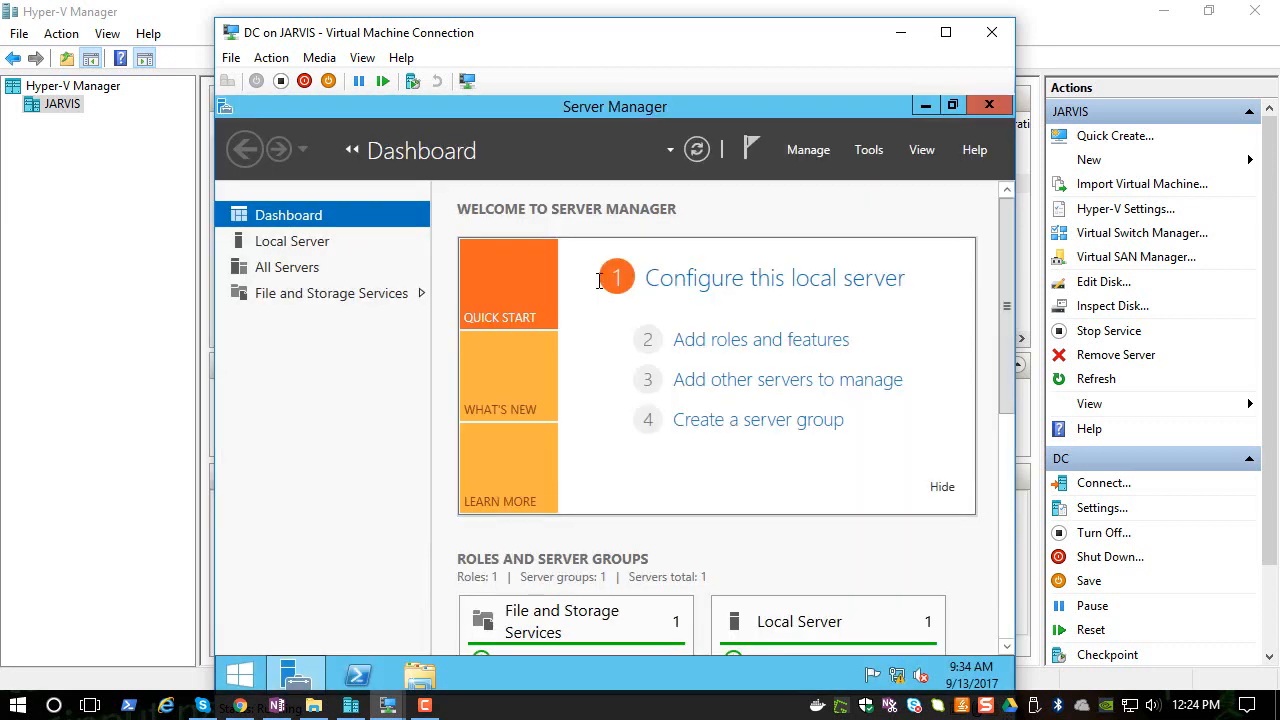
- Close Server Manager, open PowerShell on DC and run hostname
left_click(1000, 107)
left_click(364, 672)
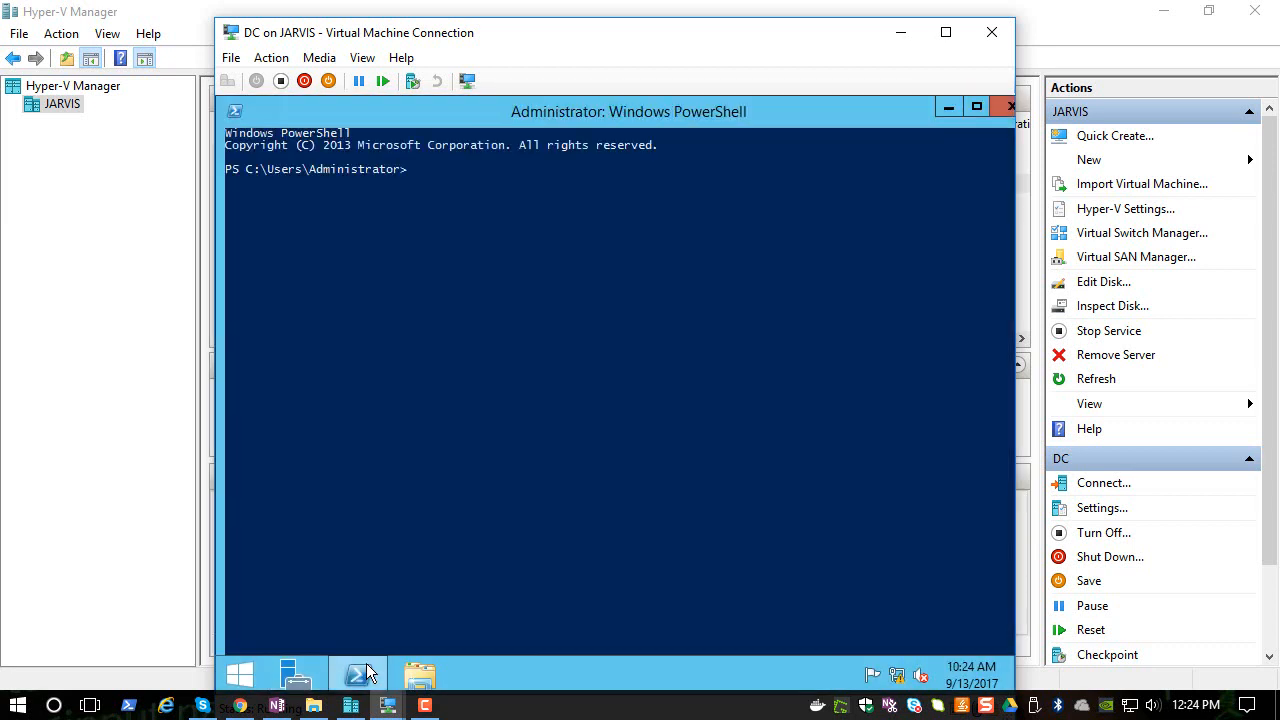
type("d")
key("BackSpace")
key("BackSpace")
type("hostname")
key("Return")
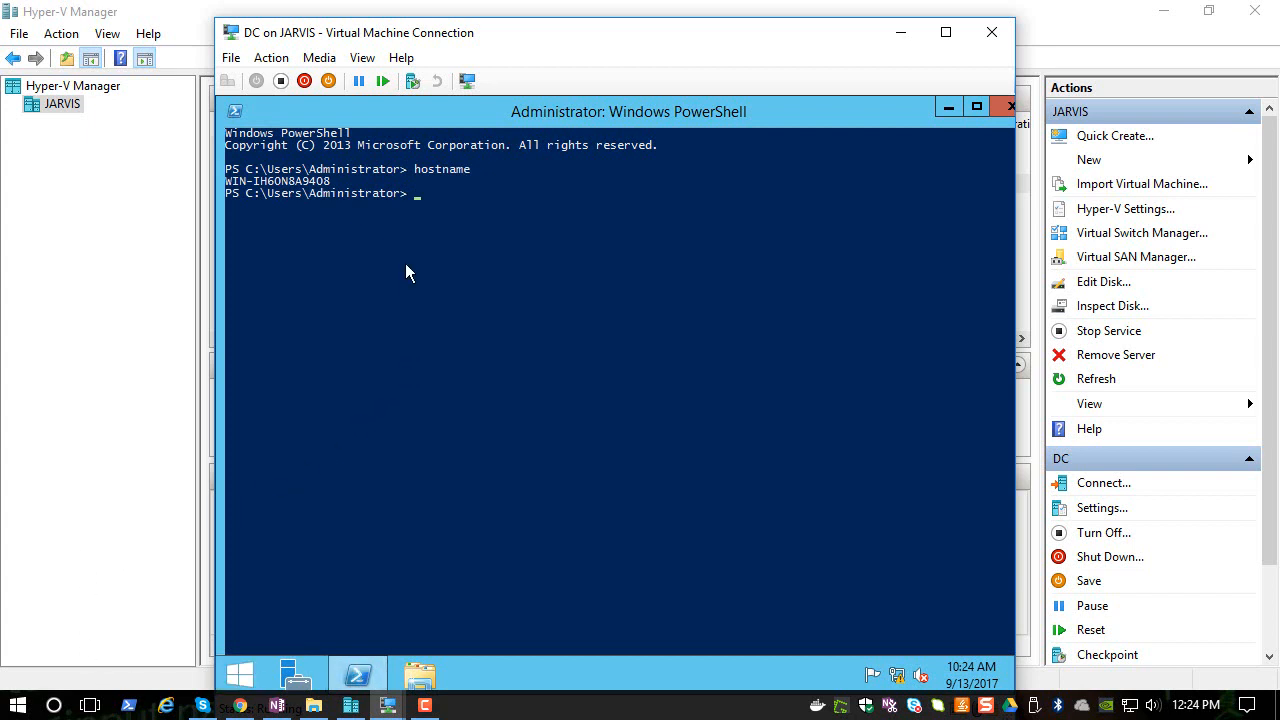
- Rename the DC machine's computer to DC from Server Manager's Local Server page and restart now
left_click(297, 680)
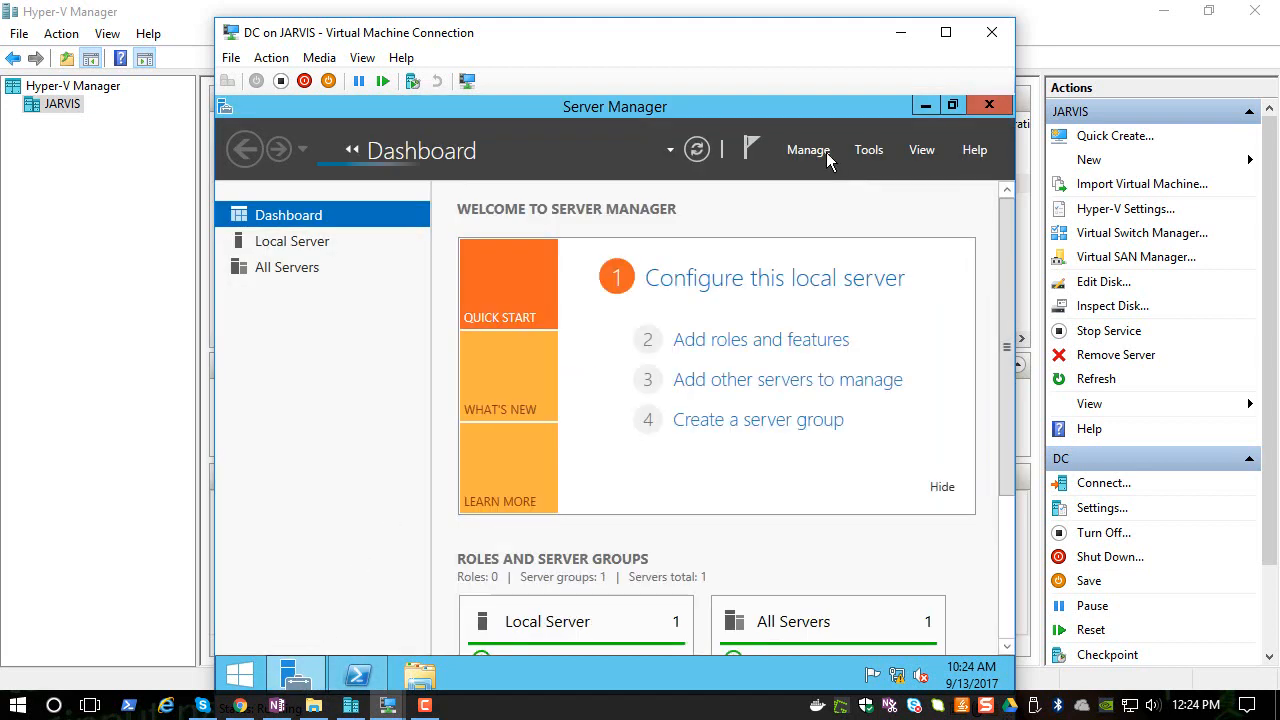
left_click(295, 245)
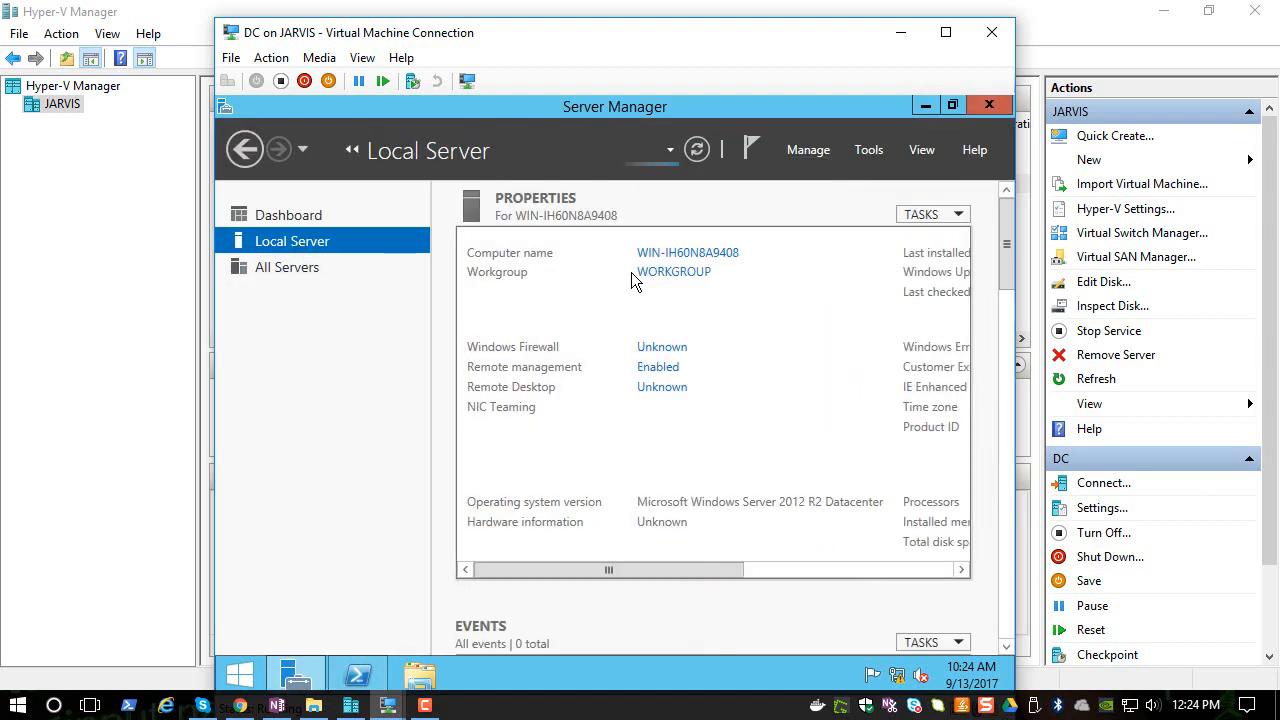
left_click(668, 258)
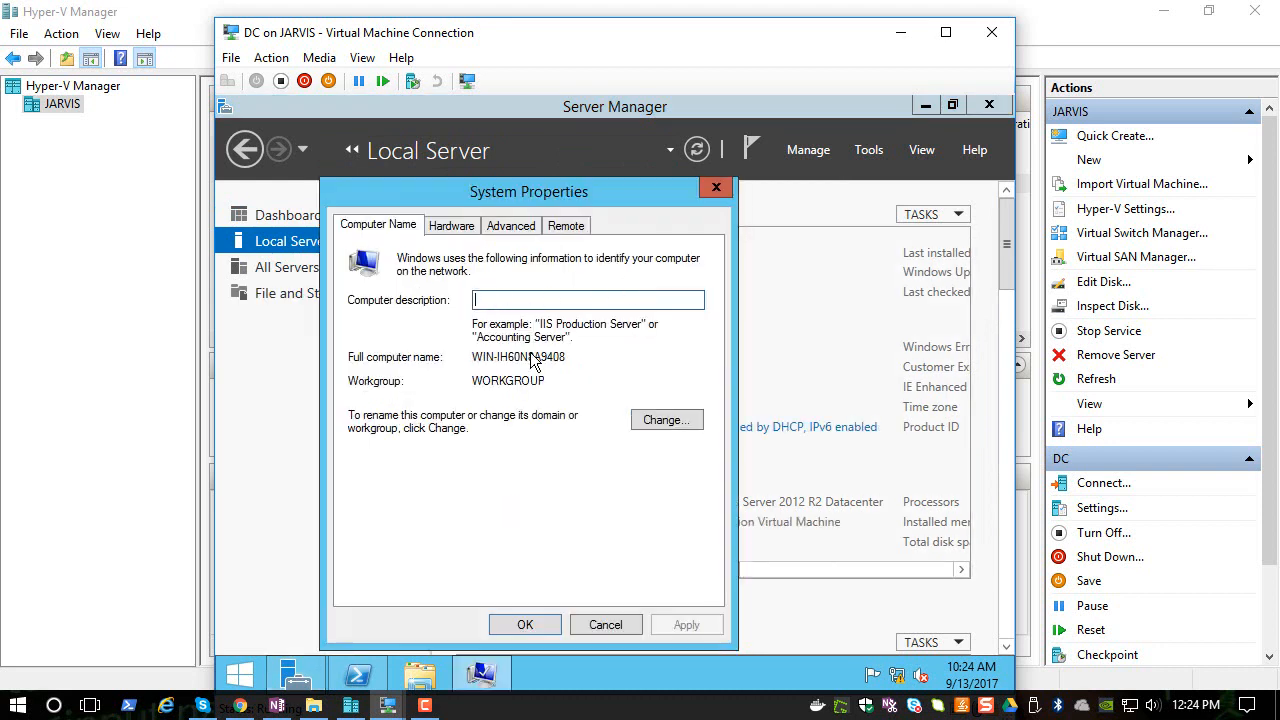
left_click(664, 420)
type("DC")
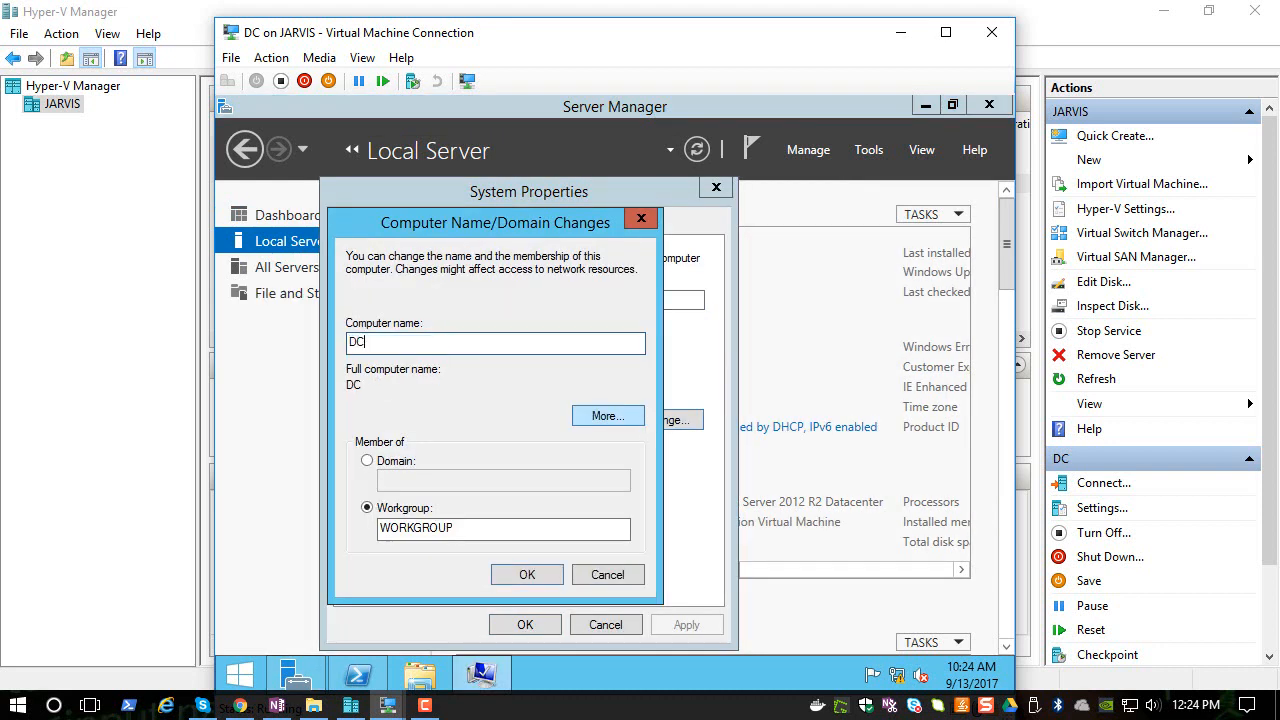
left_click(524, 574)
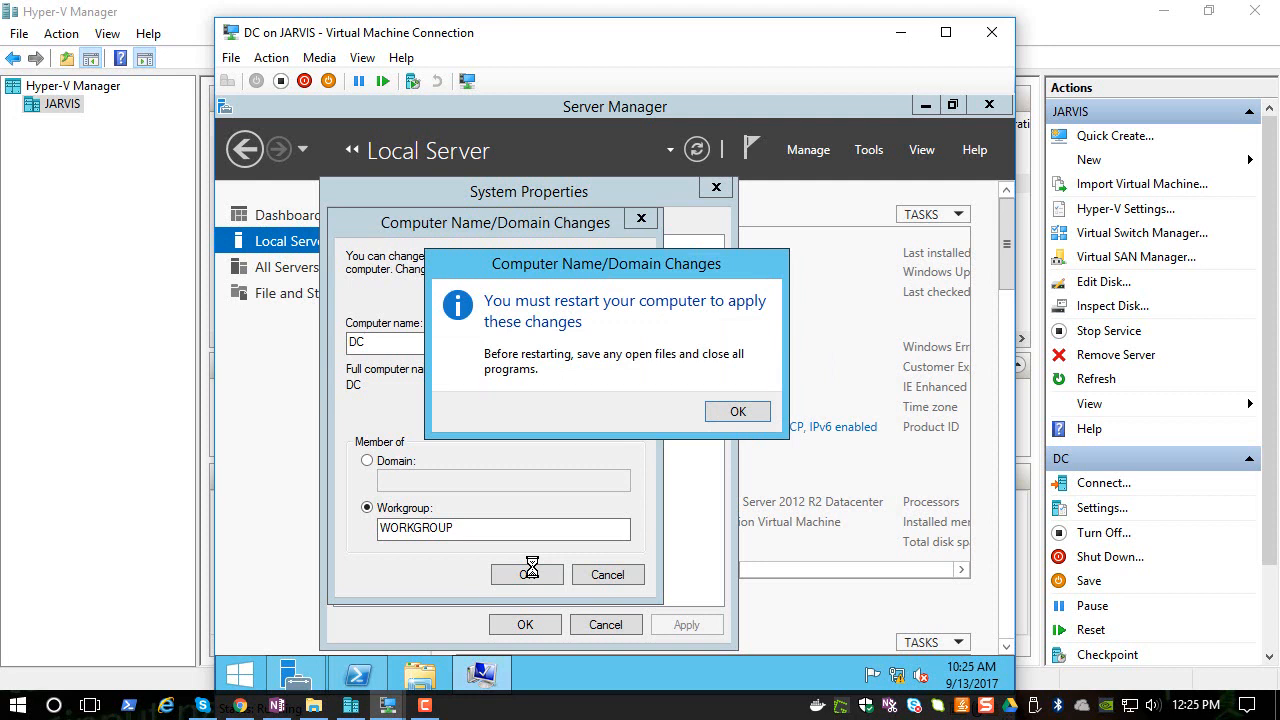
left_click(737, 411)
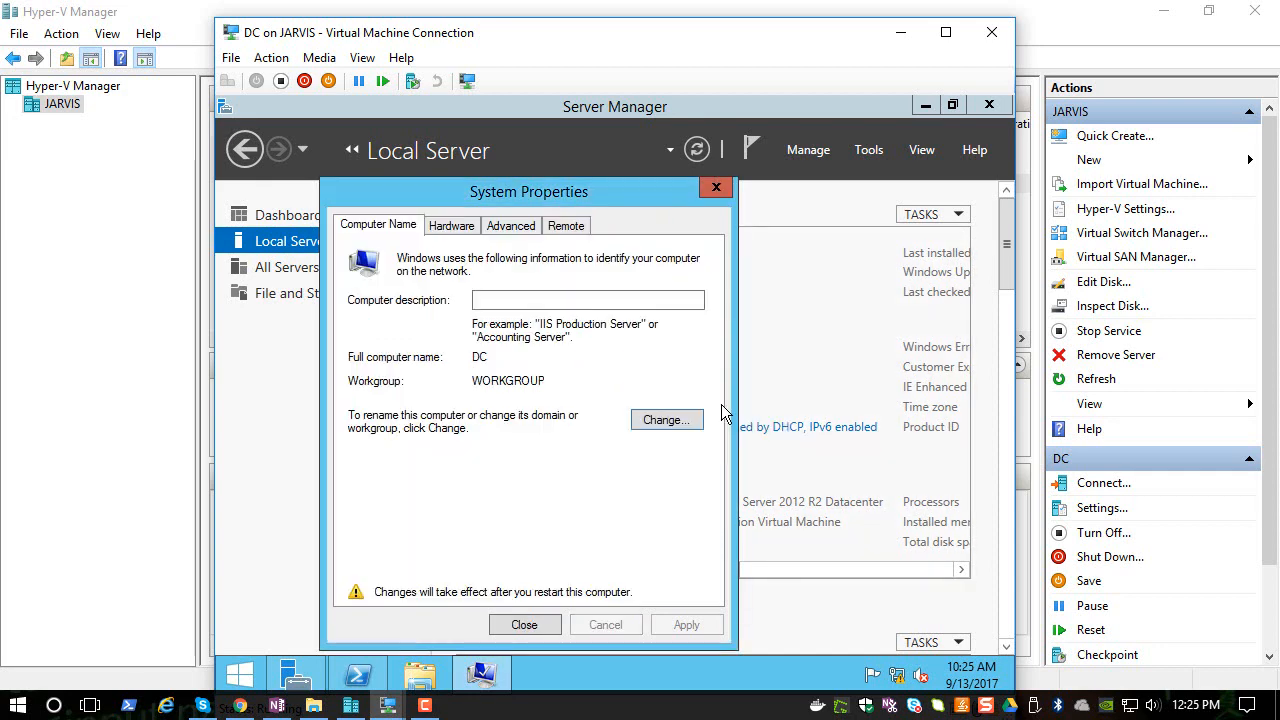
left_click(530, 626)
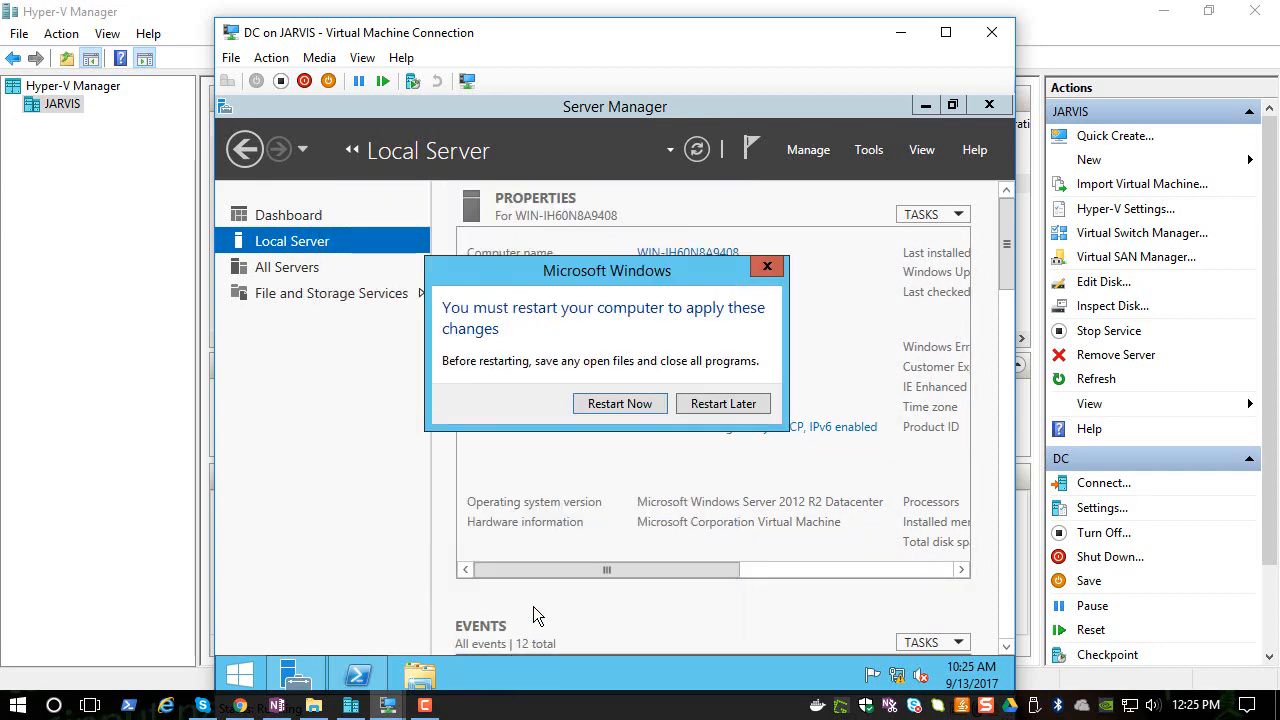
left_click(609, 399)
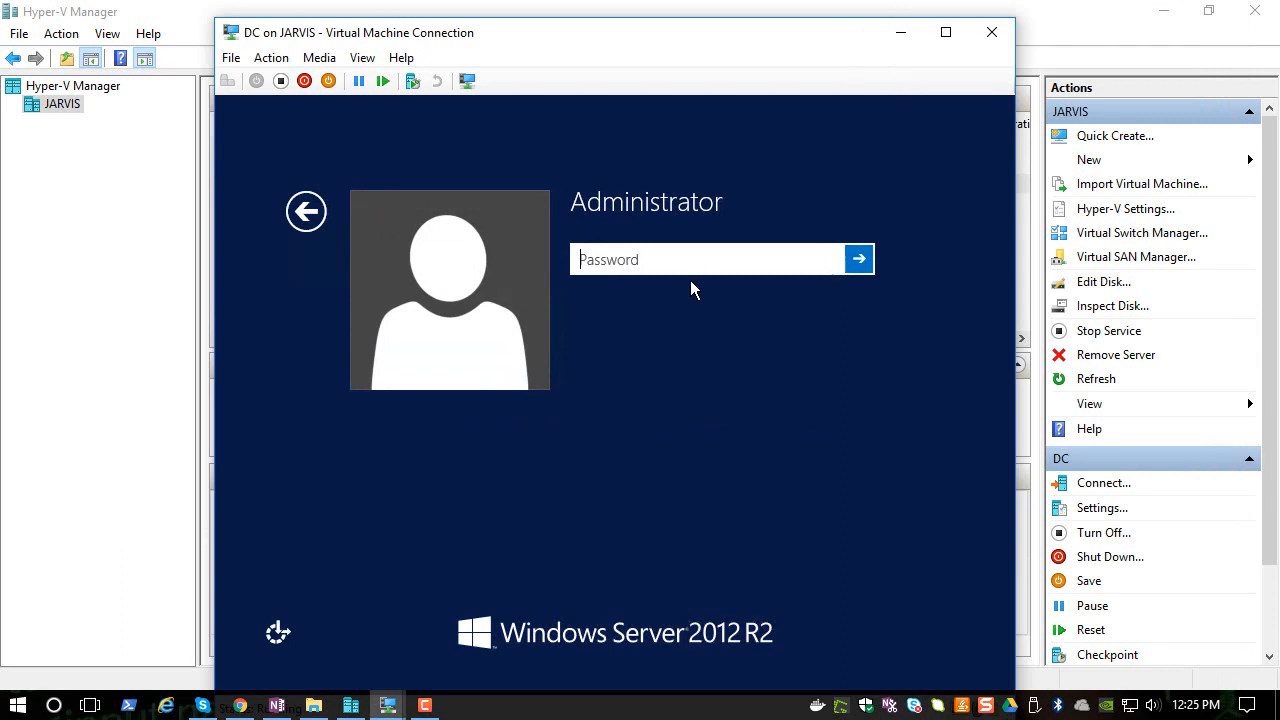
- Sign in to DC again as Administrator with the account password
type("************")
key("Return")
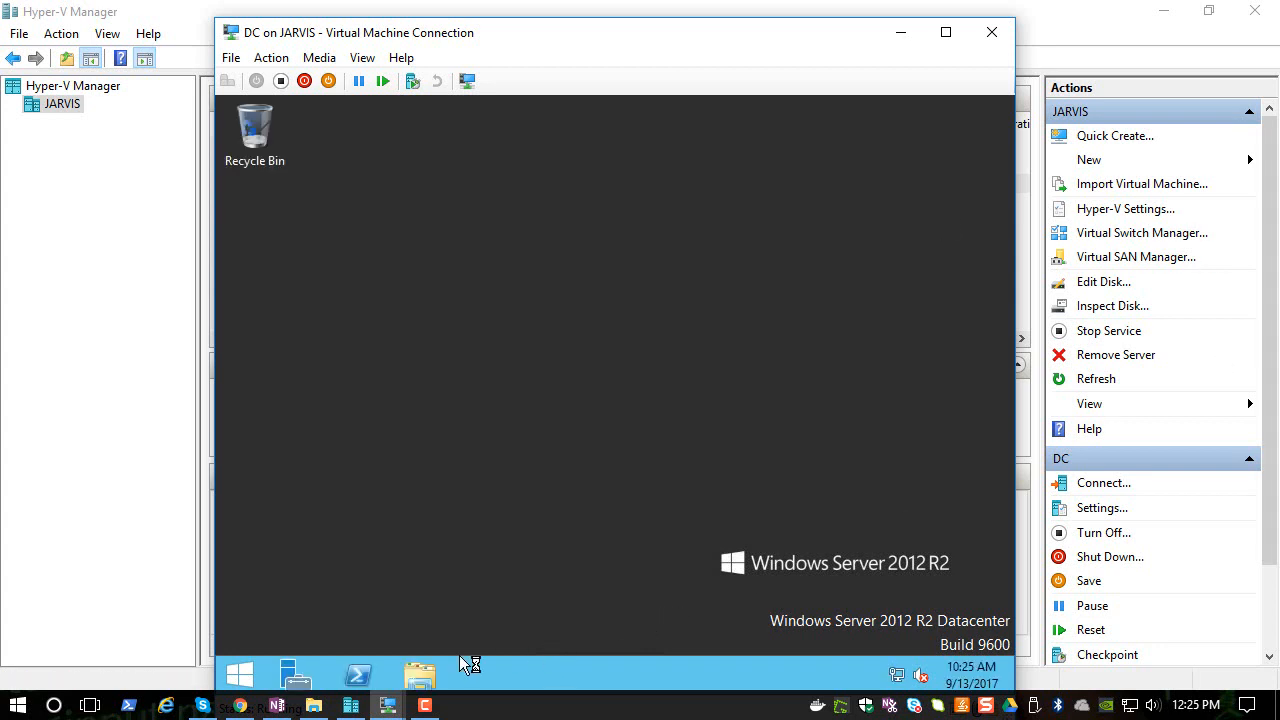
- Run hostname in PowerShell on DC, then close PowerShell and the DC connection window
left_click(372, 680)
type("h")
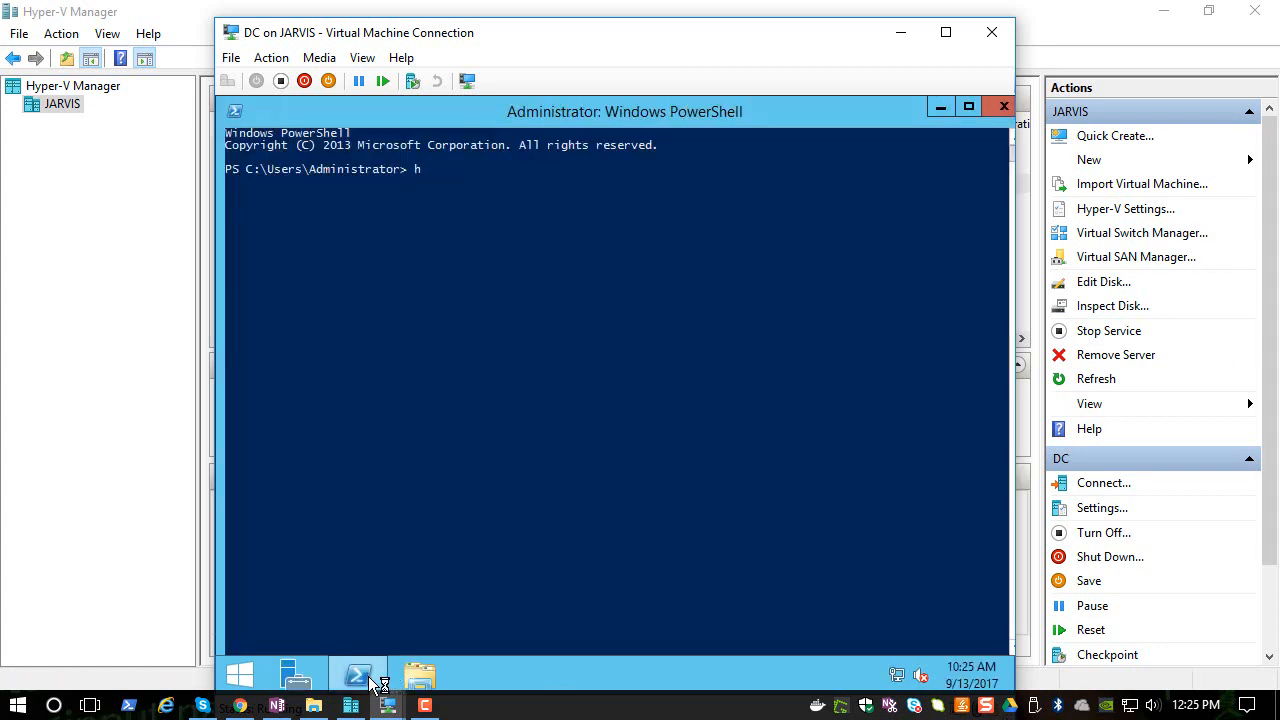
type("ostname")
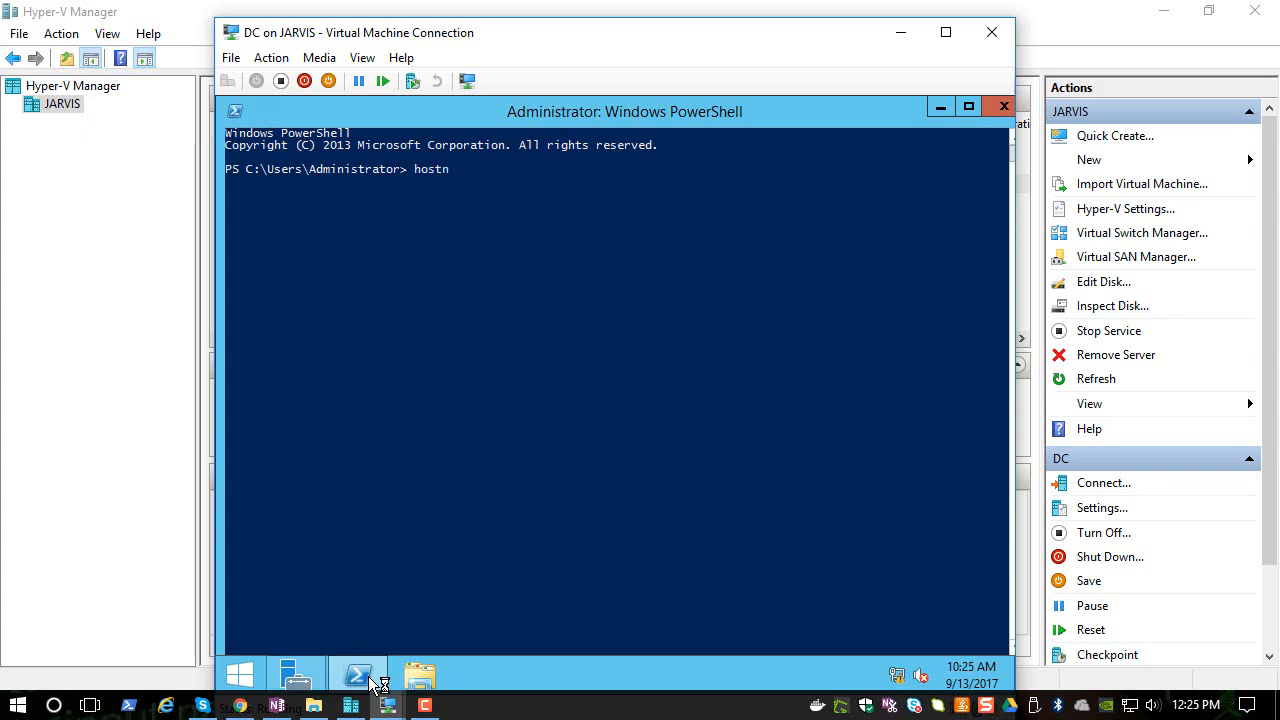
key("Return")
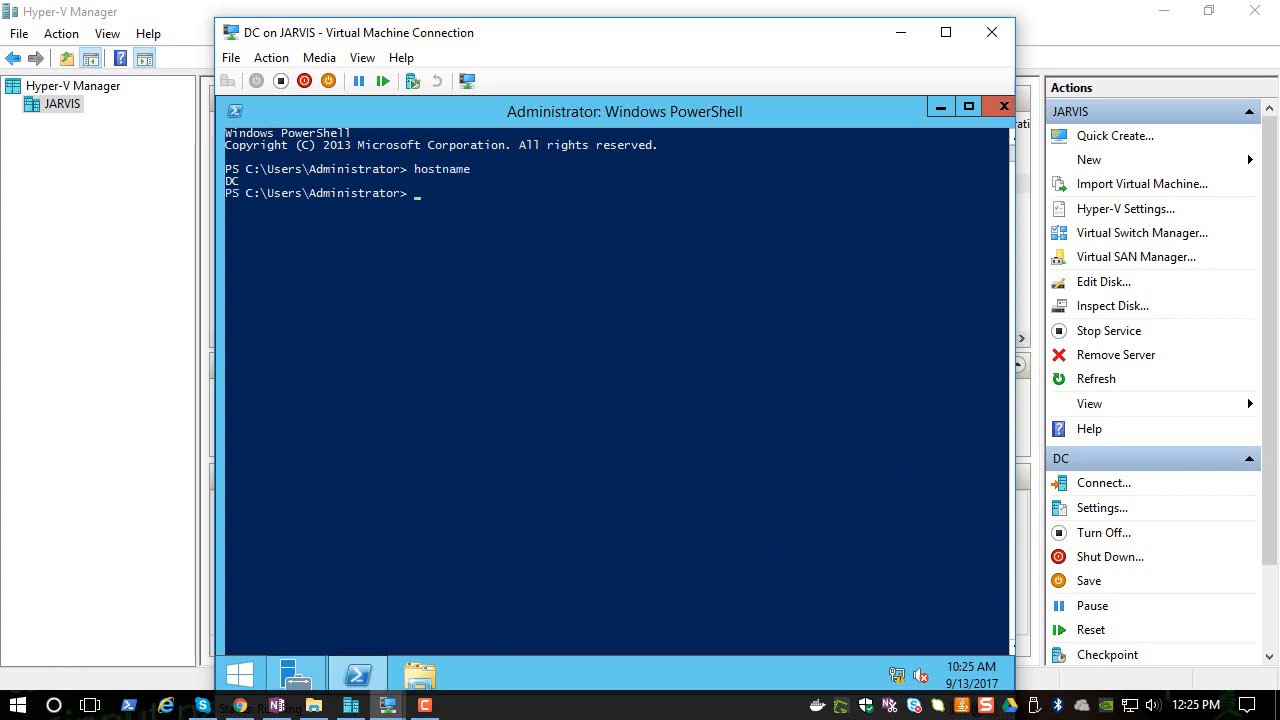
key("F9")
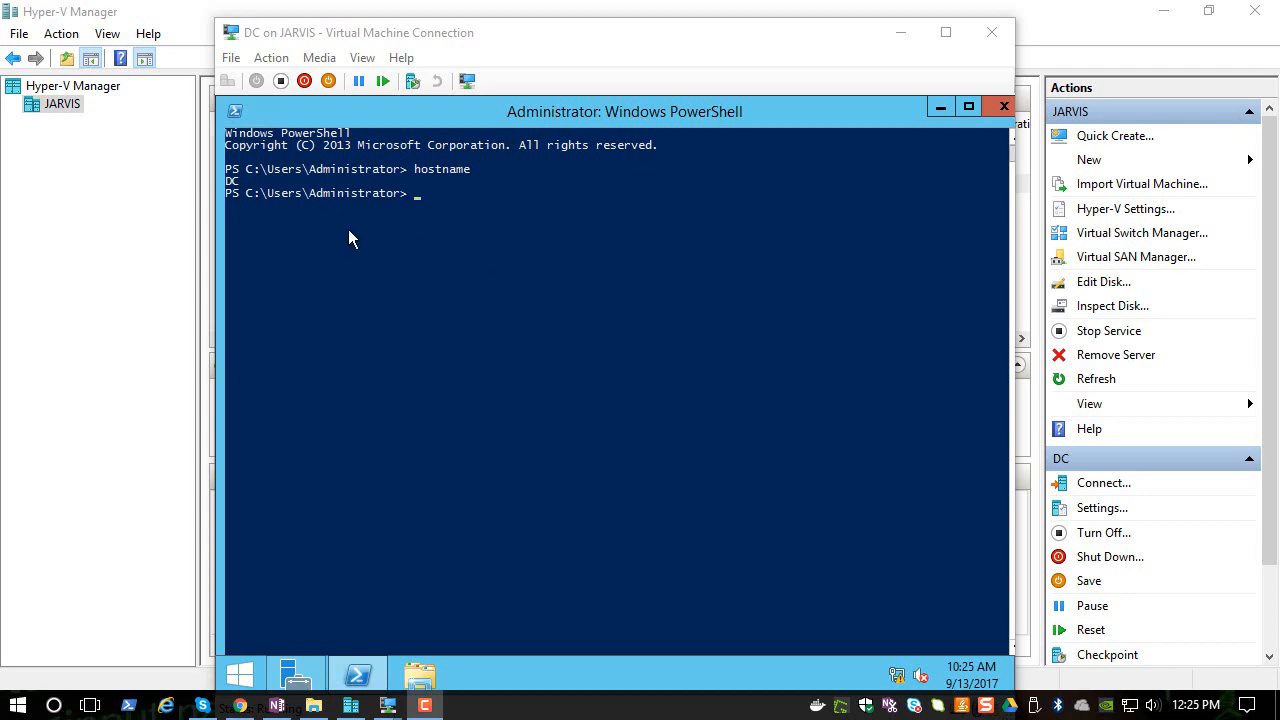
left_click(1004, 106)
left_click(991, 32)
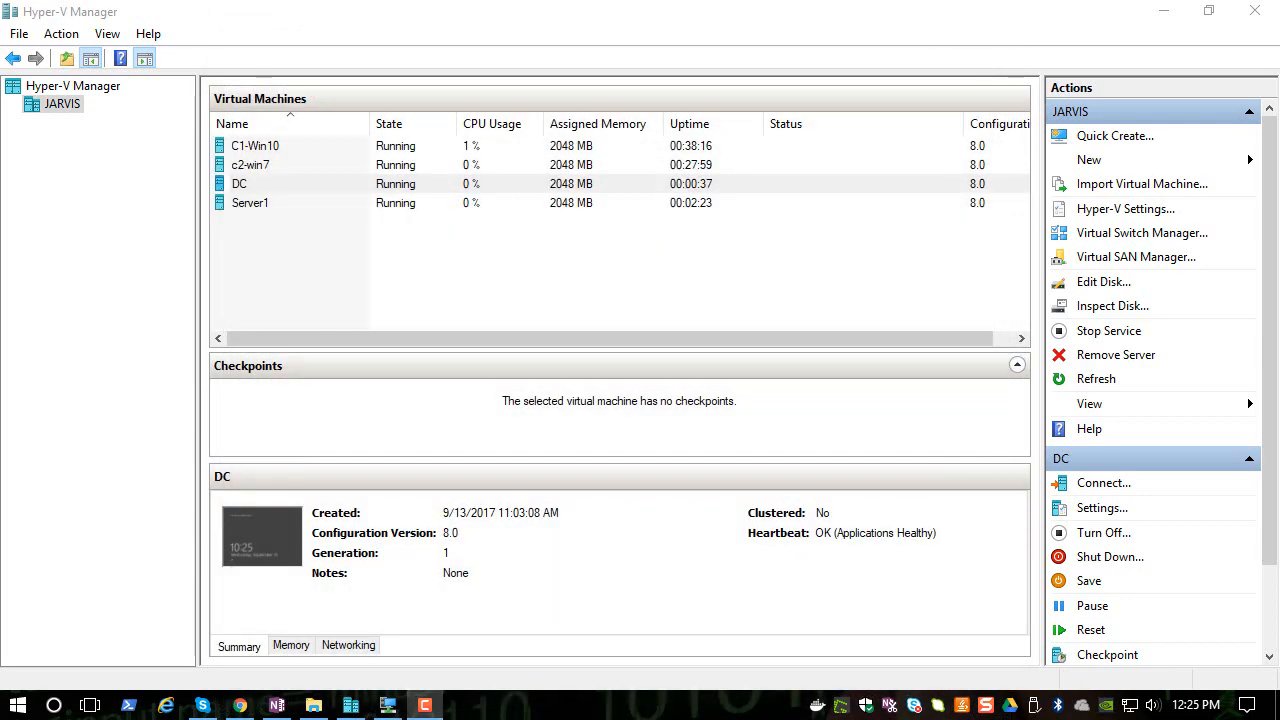
- Select the c2-win7 virtual machine
left_click(276, 168)
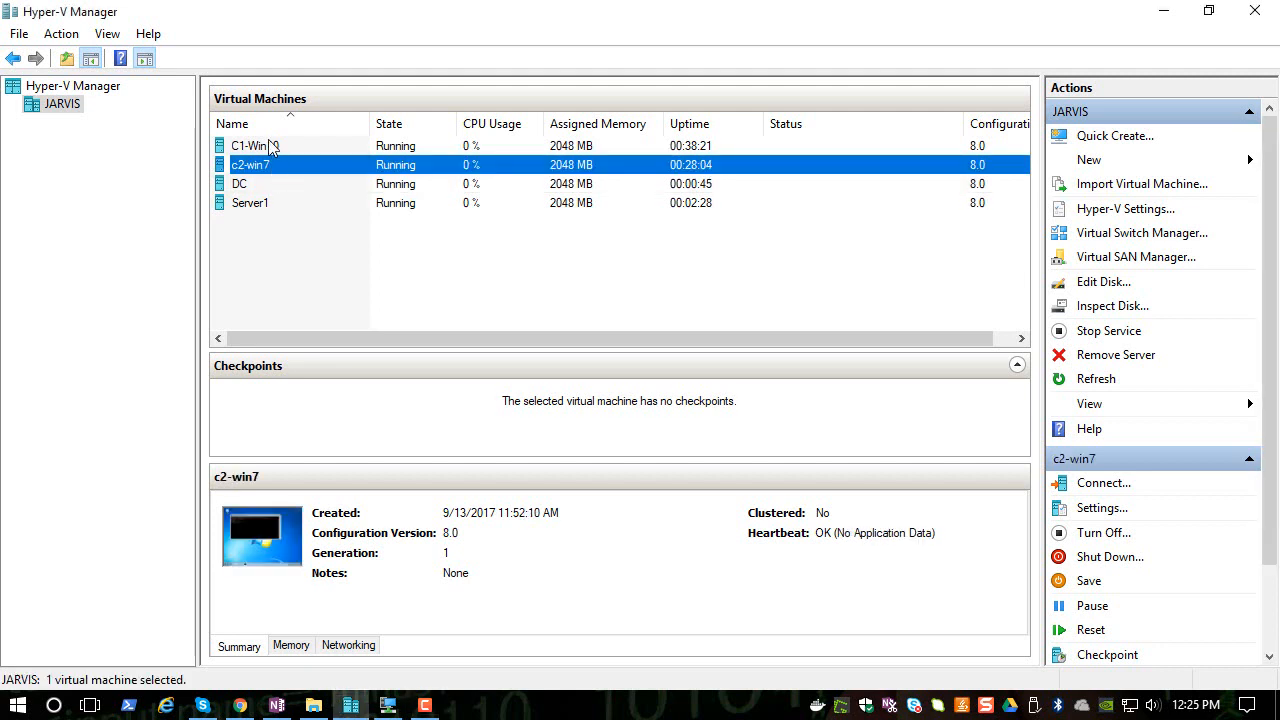